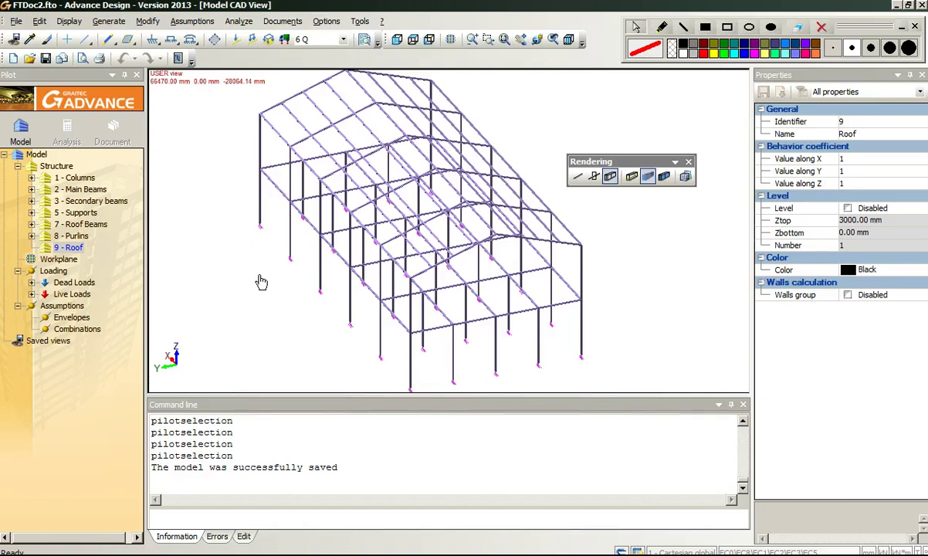
{"action": "left_click", "coordinate": [664, 30]}
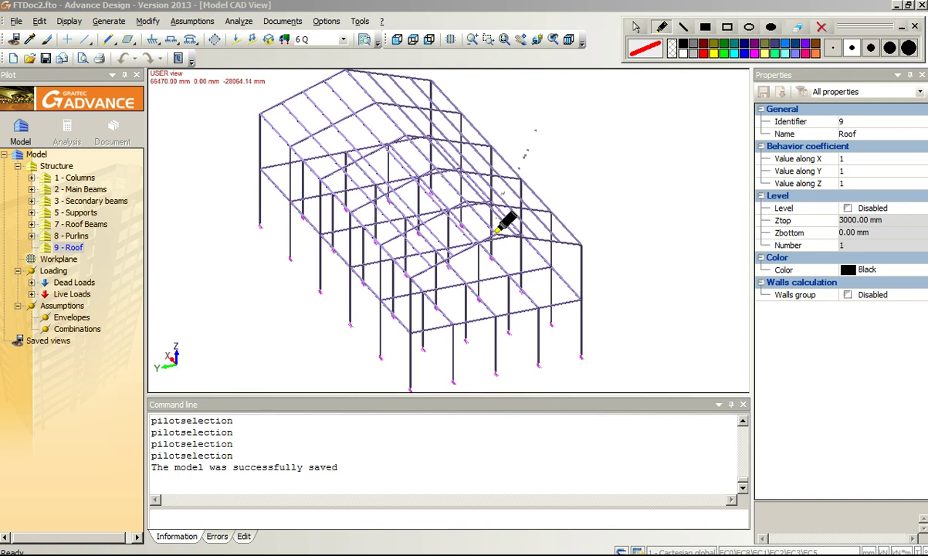
{"action": "mouse_move", "coordinate": [491, 232]}
{"action": "left_mouse_down"}
{"action": "mouse_move", "coordinate": [408, 274]}
{"action": "mouse_move", "coordinate": [285, 118]}
{"action": "mouse_move", "coordinate": [349, 74]}
{"action": "mouse_move", "coordinate": [494, 232]}
{"action": "left_mouse_up"}
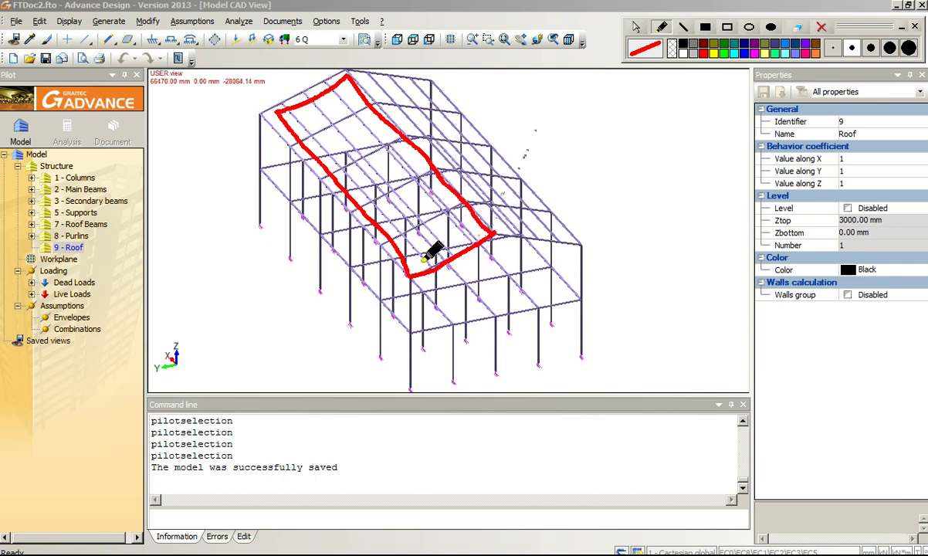
{"action": "left_click", "coordinate": [821, 28]}
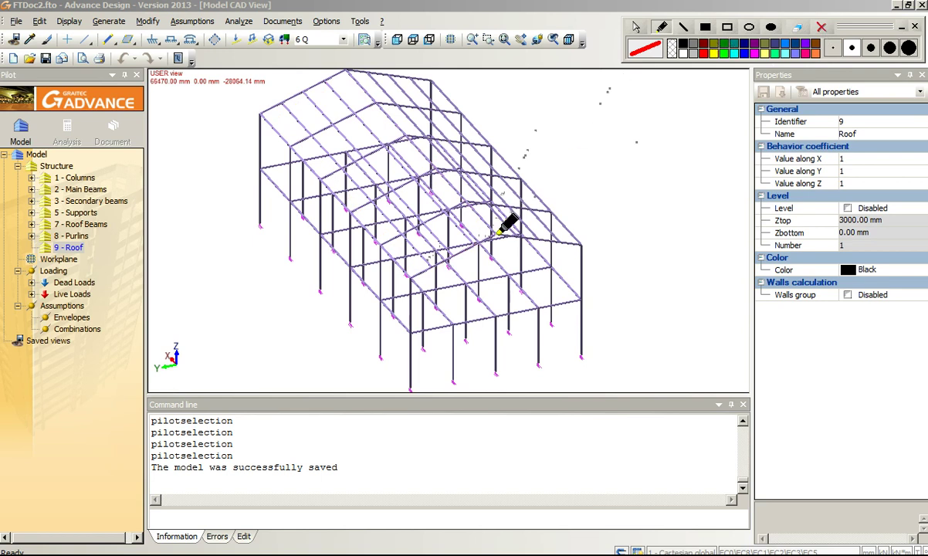
{"action": "mouse_move", "coordinate": [494, 232]}
{"action": "left_mouse_down"}
{"action": "mouse_move", "coordinate": [407, 283]}
{"action": "mouse_move", "coordinate": [276, 107]}
{"action": "mouse_move", "coordinate": [345, 68]}
{"action": "mouse_move", "coordinate": [500, 235]}
{"action": "left_mouse_up"}
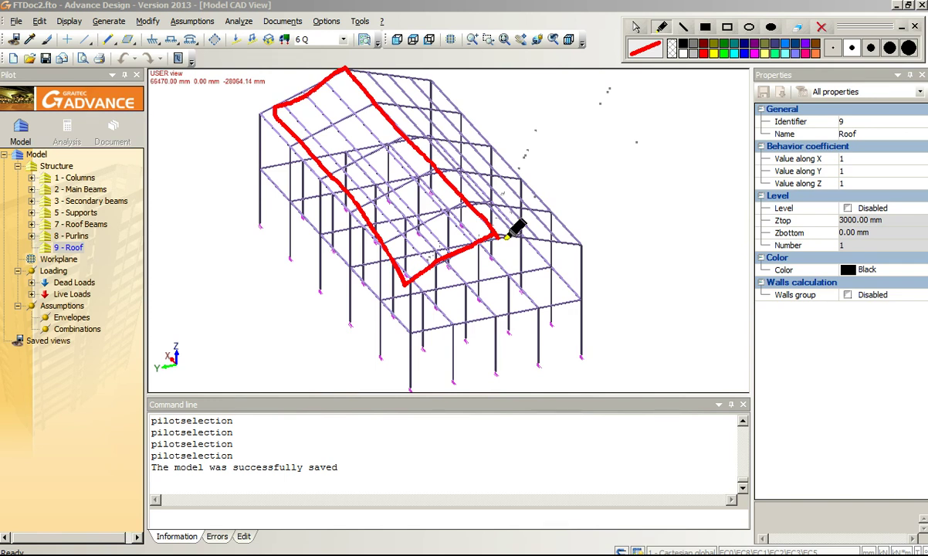
{"action": "left_click", "coordinate": [821, 28]}
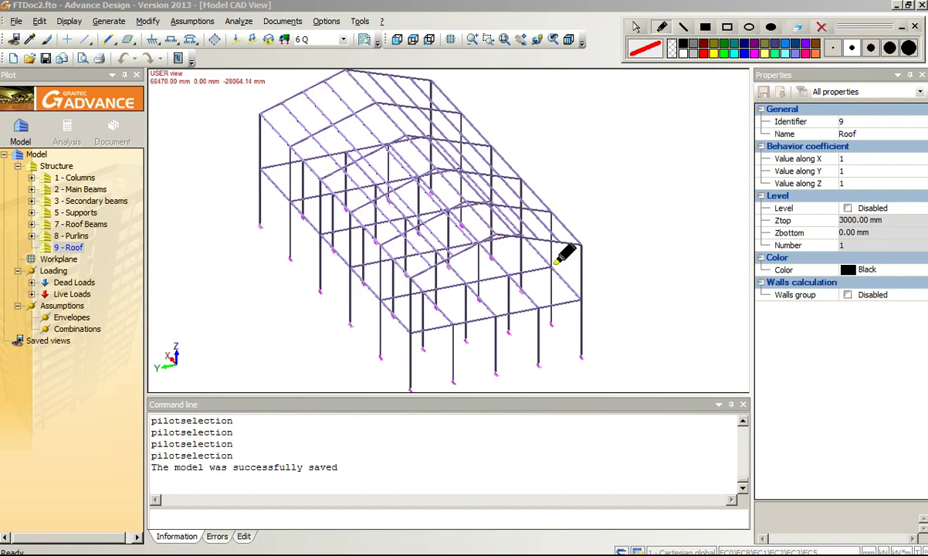
{"action": "mouse_move", "coordinate": [582, 357]}
{"action": "left_mouse_down"}
{"action": "mouse_move", "coordinate": [411, 390]}
{"action": "mouse_move", "coordinate": [257, 210]}
{"action": "mouse_move", "coordinate": [256, 127]}
{"action": "mouse_move", "coordinate": [345, 75]}
{"action": "mouse_move", "coordinate": [431, 81]}
{"action": "mouse_move", "coordinate": [545, 224]}
{"action": "mouse_move", "coordinate": [580, 251]}
{"action": "mouse_move", "coordinate": [581, 361]}
{"action": "left_mouse_up"}
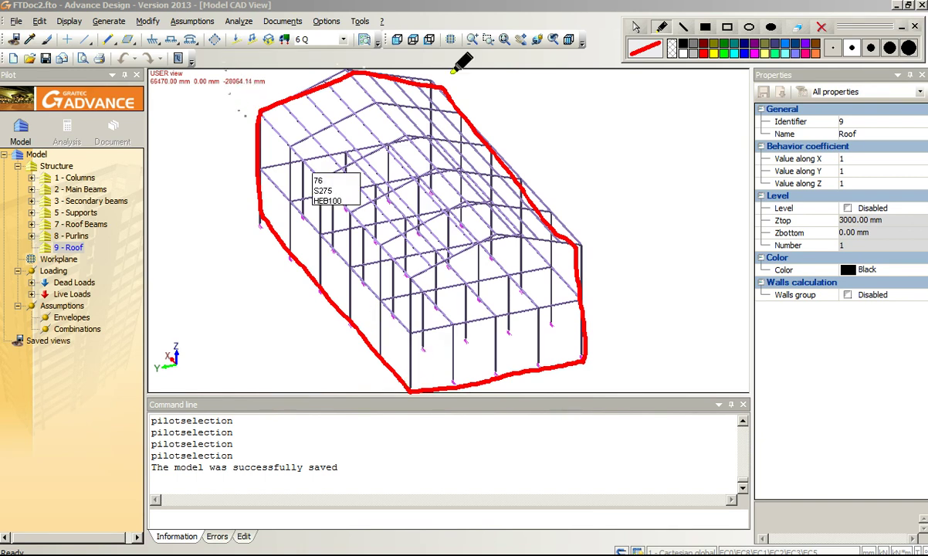
{"action": "left_click", "coordinate": [637, 31]}
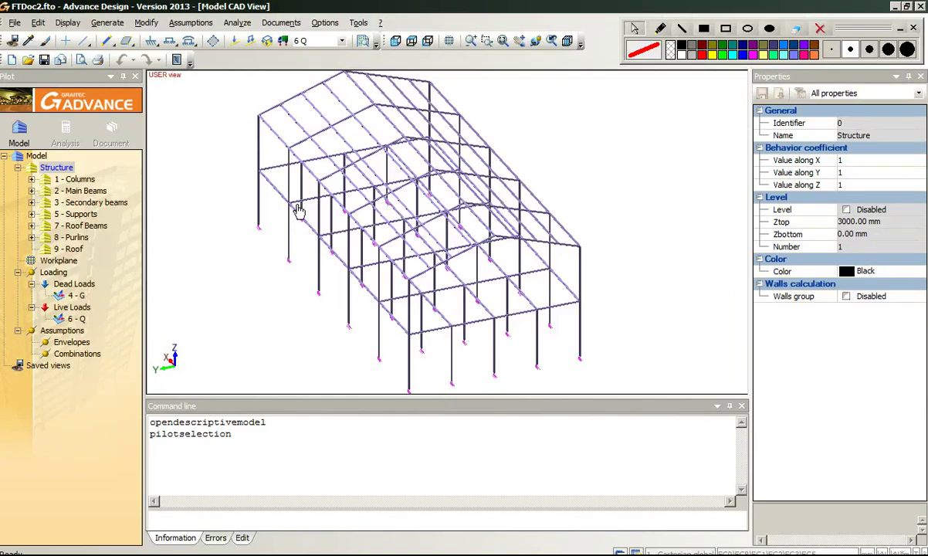
Create a wind wall over the near roof slope, spanning its four corners from eave to ridge.
{"action": "left_click", "coordinate": [213, 41]}
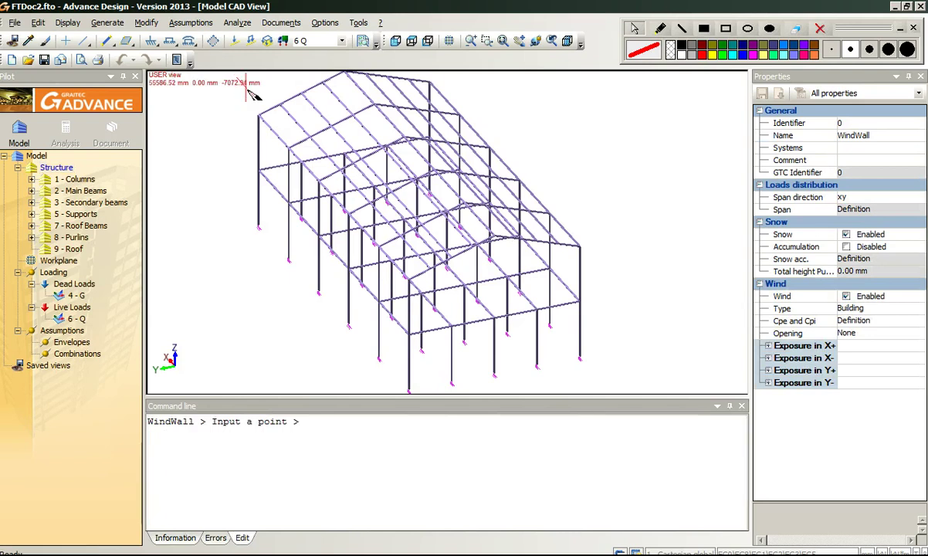
{"action": "left_click", "coordinate": [409, 278]}
{"action": "left_click", "coordinate": [493, 235]}
{"action": "middle_click_drag", "start_coordinate": [494, 234], "coordinate": [498, 363]}
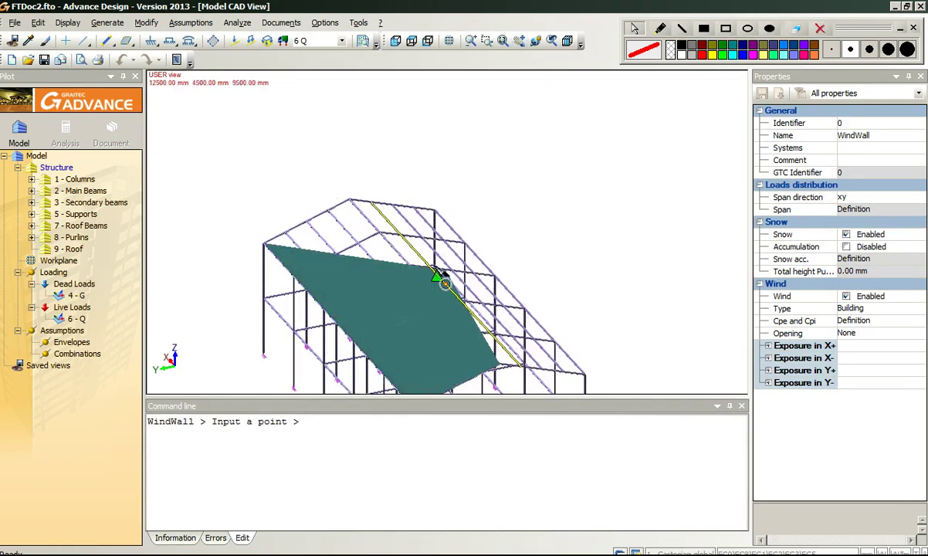
{"action": "left_click", "coordinate": [349, 200]}
{"action": "middle_click_drag", "start_coordinate": [387, 243], "coordinate": [352, 166]}
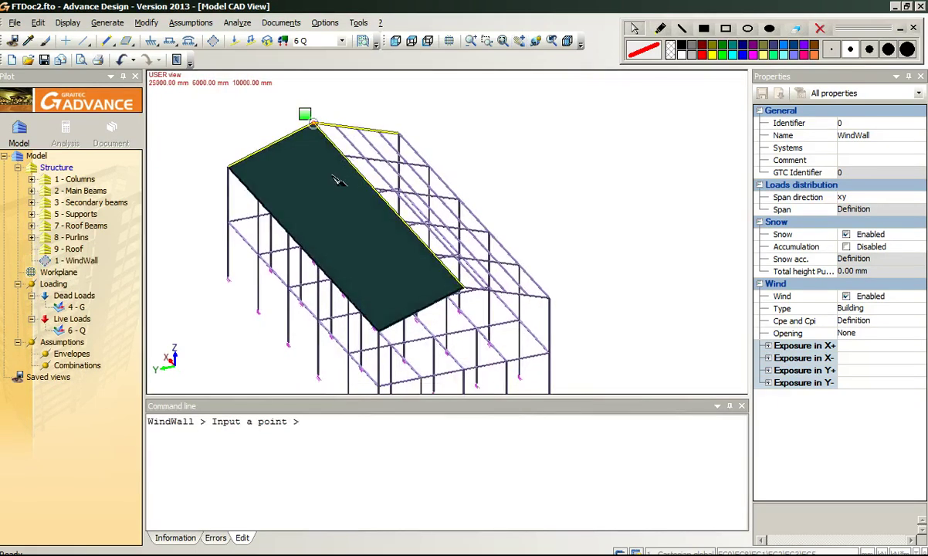
{"action": "key", "text": "Escape"}
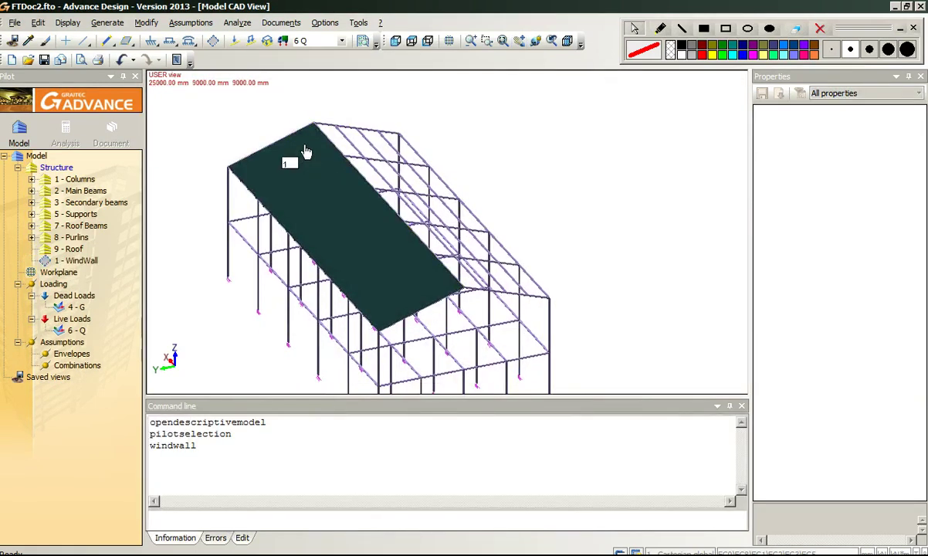
Set the span direction of the roof wind wall to y.
{"action": "left_click", "coordinate": [306, 151]}
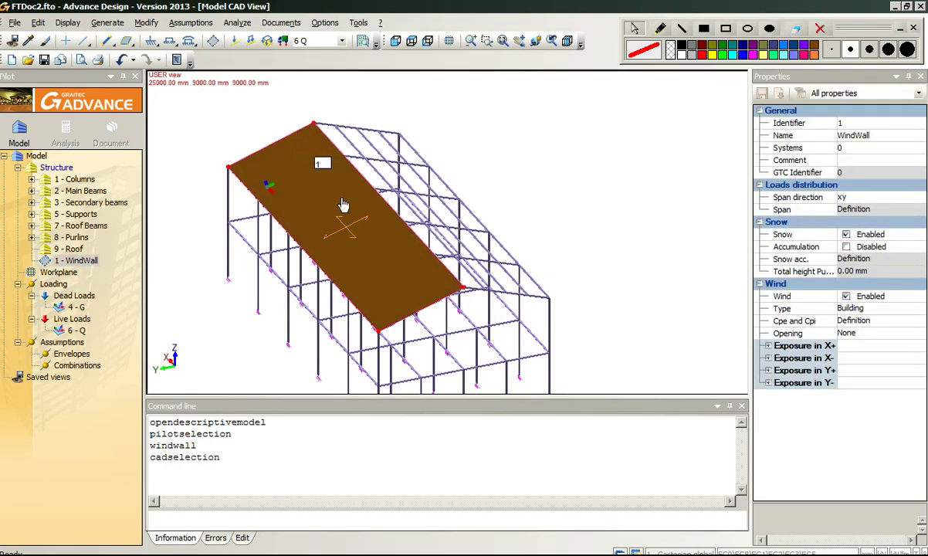
{"action": "scroll", "coordinate": [352, 245], "scroll_direction": "up", "scroll_amount": 2}
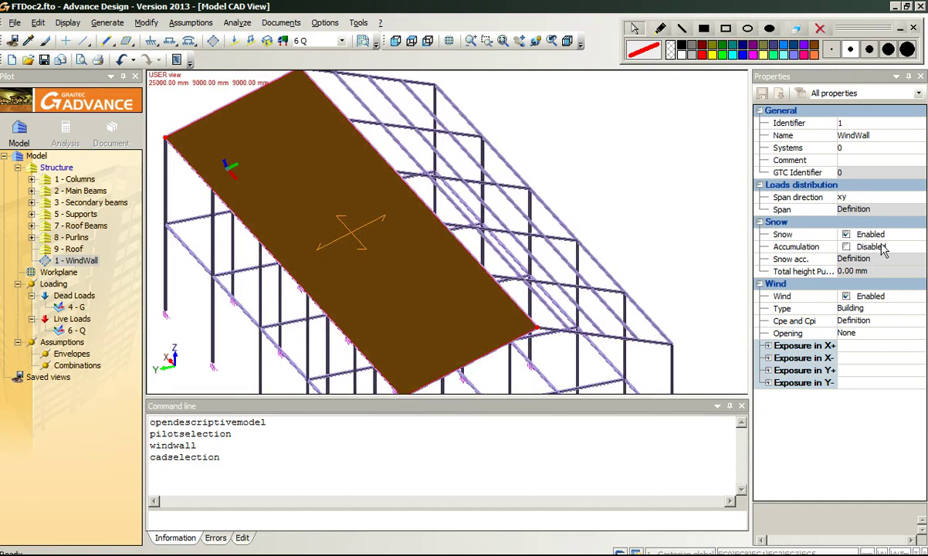
{"action": "left_click", "coordinate": [919, 197]}
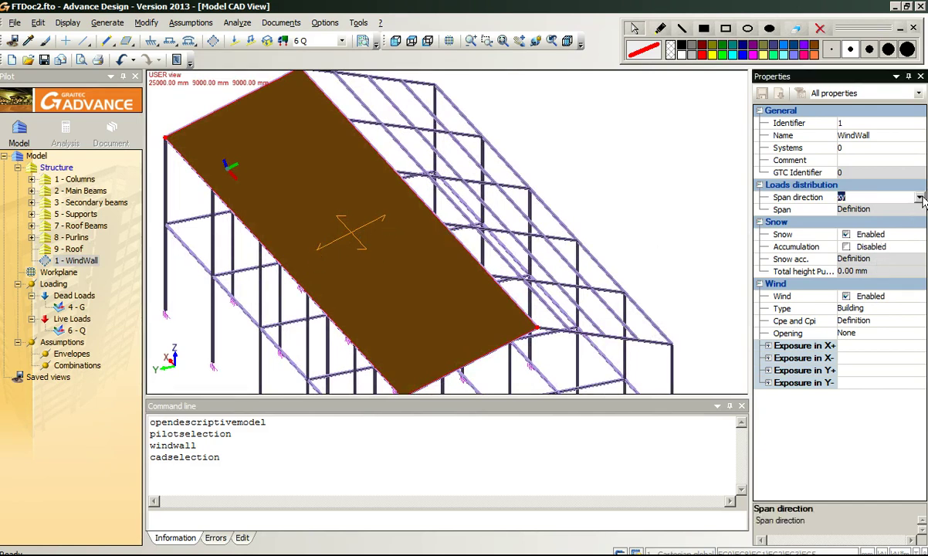
{"action": "left_click", "coordinate": [919, 198]}
{"action": "left_click", "coordinate": [843, 225]}
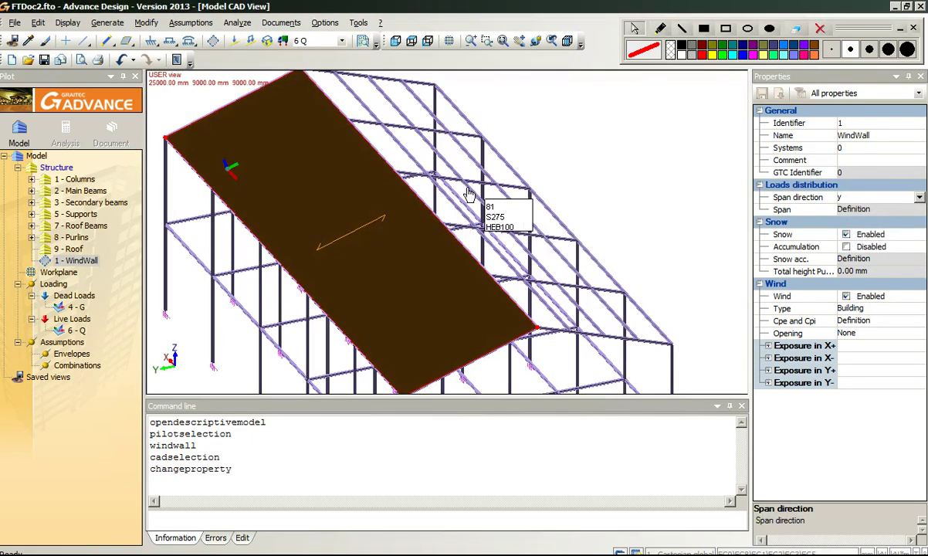
{"action": "middle_click_drag", "start_coordinate": [468, 191], "coordinate": [465, 198]}
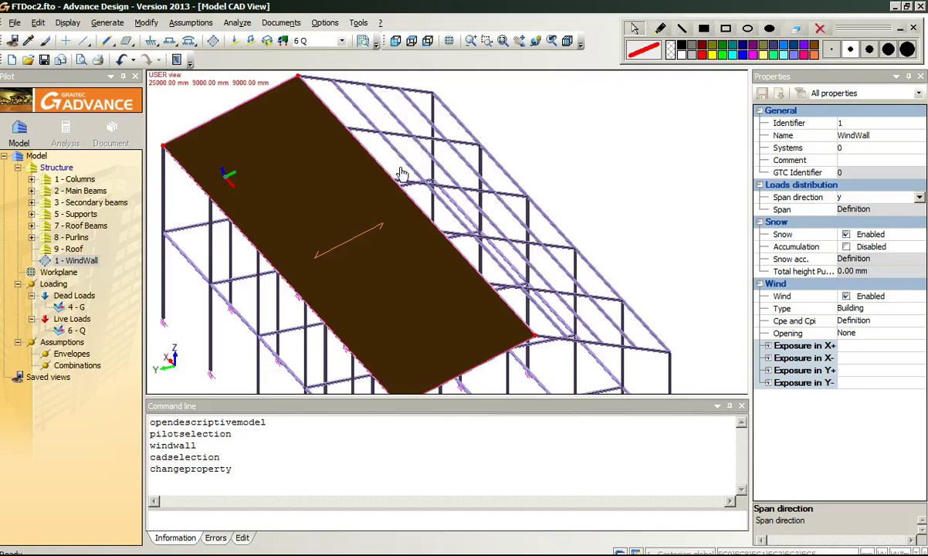
{"action": "middle_click_drag", "start_coordinate": [357, 244], "coordinate": [423, 235]}
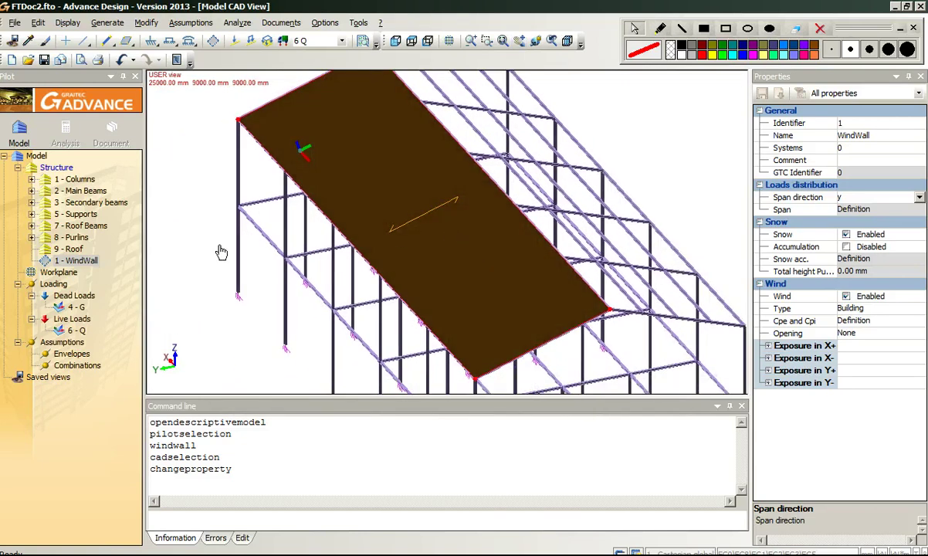
{"action": "key", "text": "Escape"}
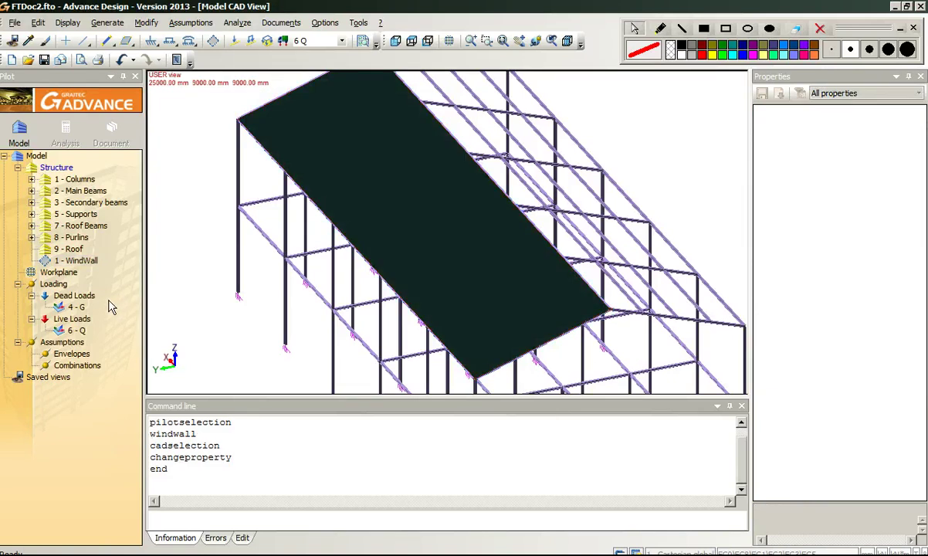
Create a Wind EN 1991-1-4 load case family under Loading.
{"action": "right_click", "coordinate": [58, 284]}
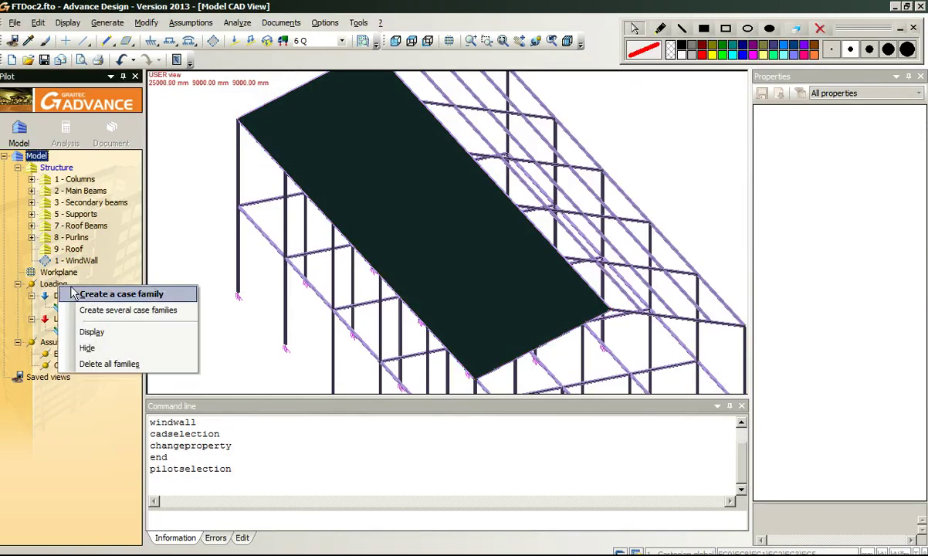
{"action": "left_click", "coordinate": [74, 293]}
{"action": "left_click", "coordinate": [436, 207]}
{"action": "left_click", "coordinate": [614, 168]}
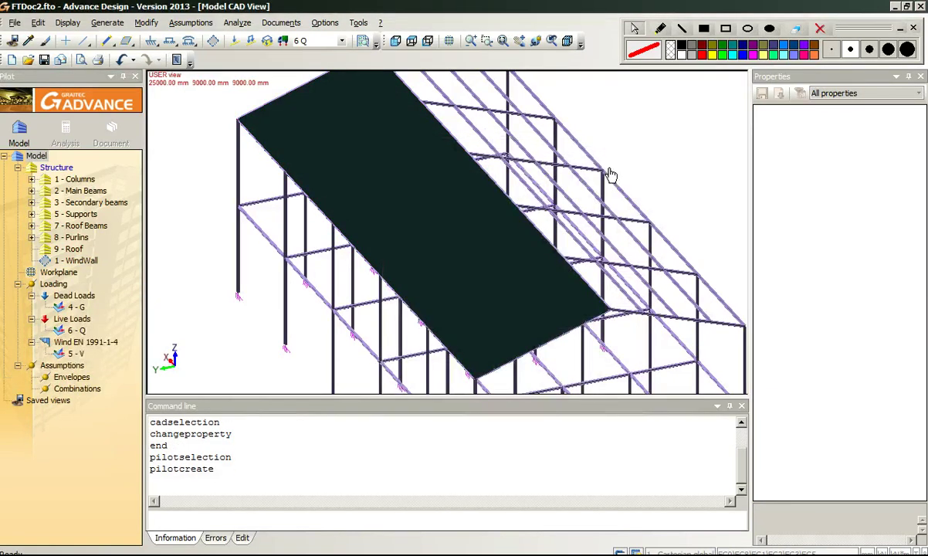
Create a planar load in wind load case 5 - V, covering the wind wall's four corners on the roof slope.
{"action": "left_click", "coordinate": [75, 354]}
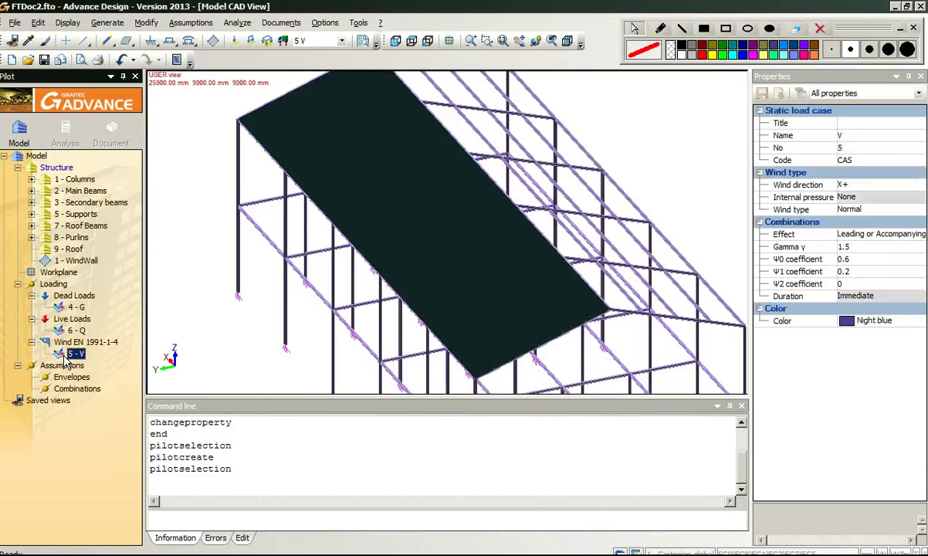
{"action": "right_click", "coordinate": [70, 353]}
{"action": "left_click", "coordinate": [89, 343]}
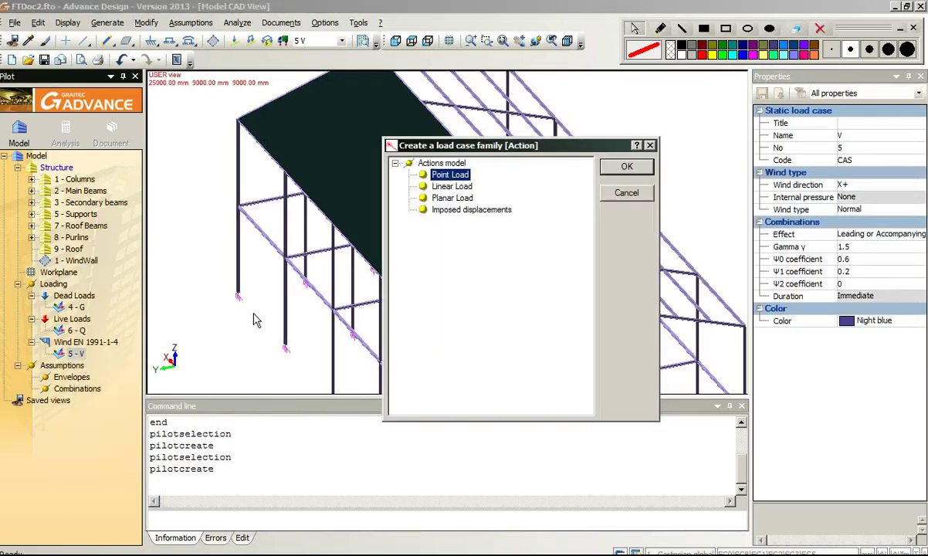
{"action": "left_click", "coordinate": [452, 198]}
{"action": "left_click", "coordinate": [626, 167]}
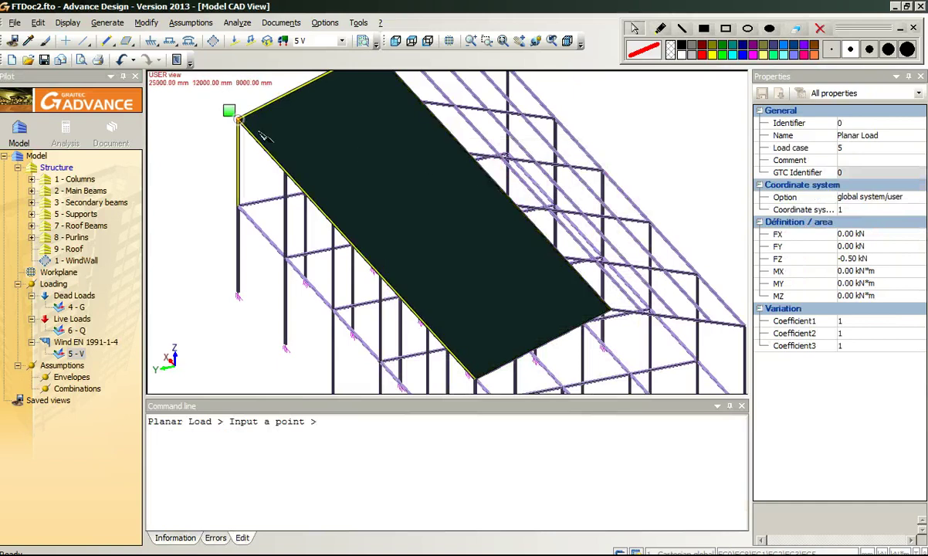
{"action": "left_click", "coordinate": [239, 120]}
{"action": "left_click", "coordinate": [475, 378]}
{"action": "left_click", "coordinate": [610, 309]}
{"action": "middle_click_drag", "start_coordinate": [540, 251], "coordinate": [569, 346]}
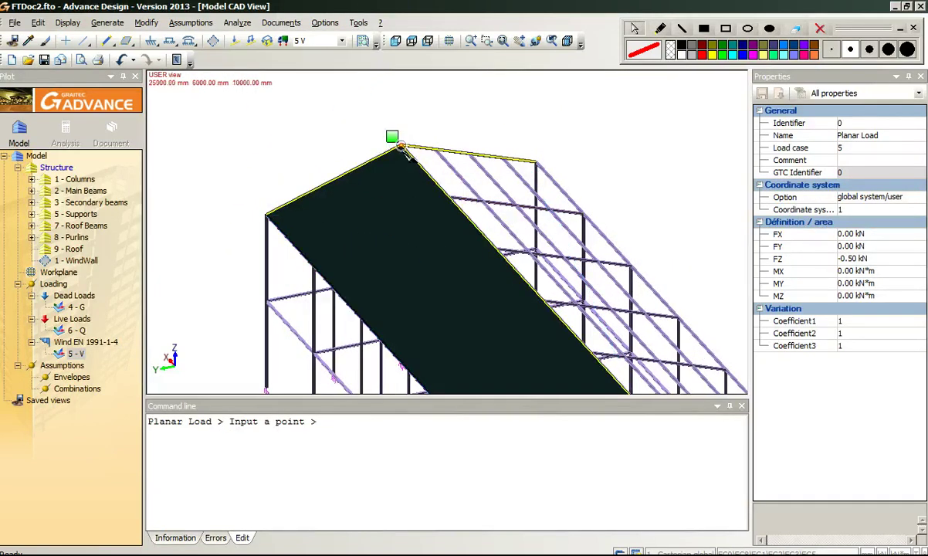
{"action": "scroll", "coordinate": [401, 145], "scroll_direction": "down", "scroll_amount": 2}
{"action": "middle_click_drag", "start_coordinate": [416, 173], "coordinate": [372, 123]}
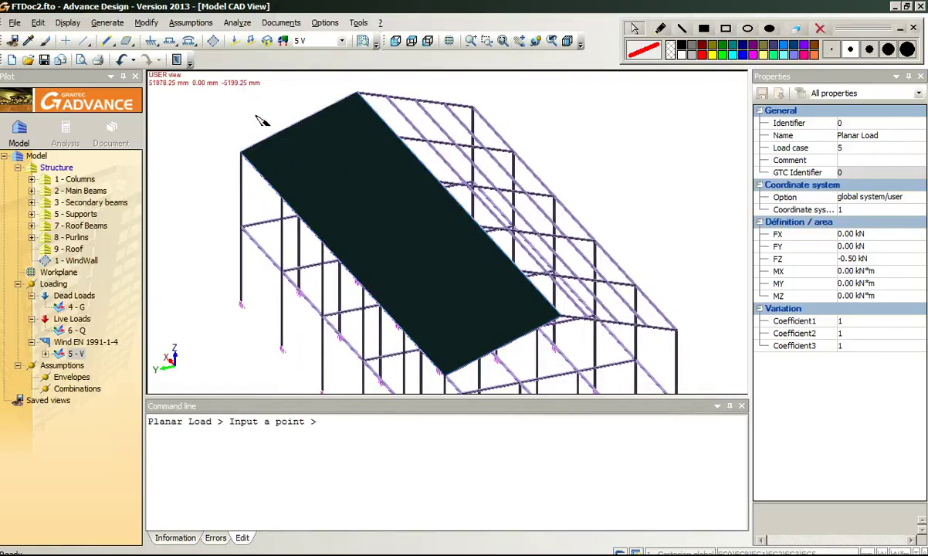
{"action": "left_click", "coordinate": [241, 153]}
Examine the properties of the planar load under wind load case 5 - V, including its FZ force.
{"action": "left_click", "coordinate": [46, 354]}
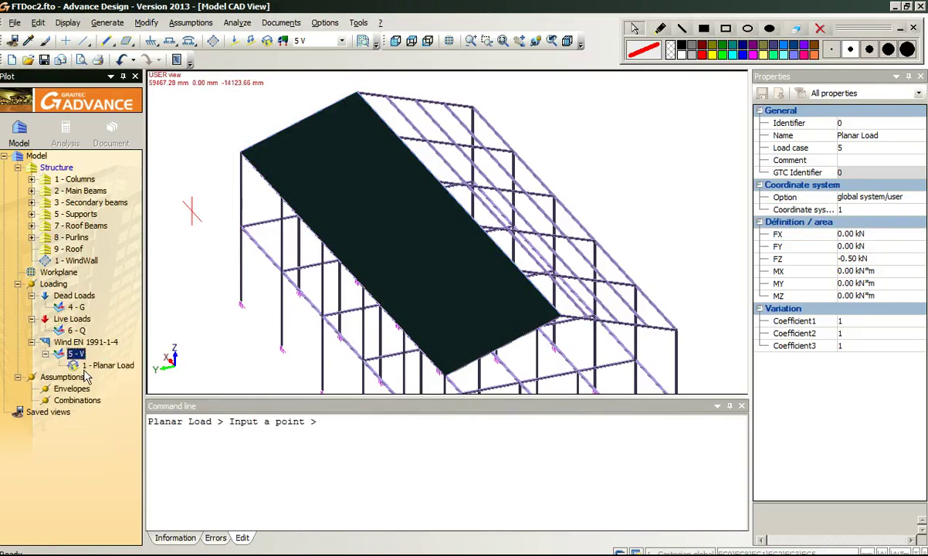
{"action": "left_click", "coordinate": [87, 367]}
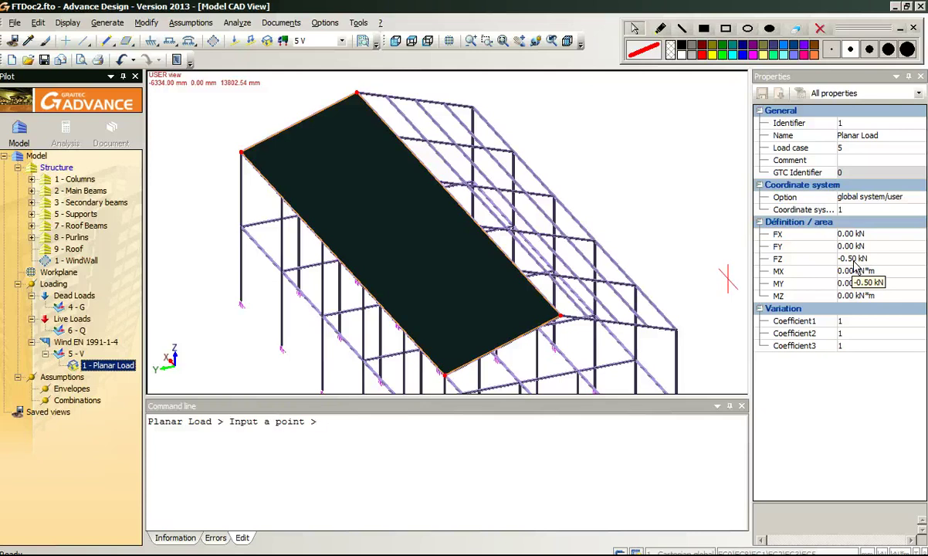
{"action": "key", "text": "Escape"}
Open the load combinations properties and add a new combination of type ULS StrGeo.
{"action": "left_click", "coordinate": [71, 401]}
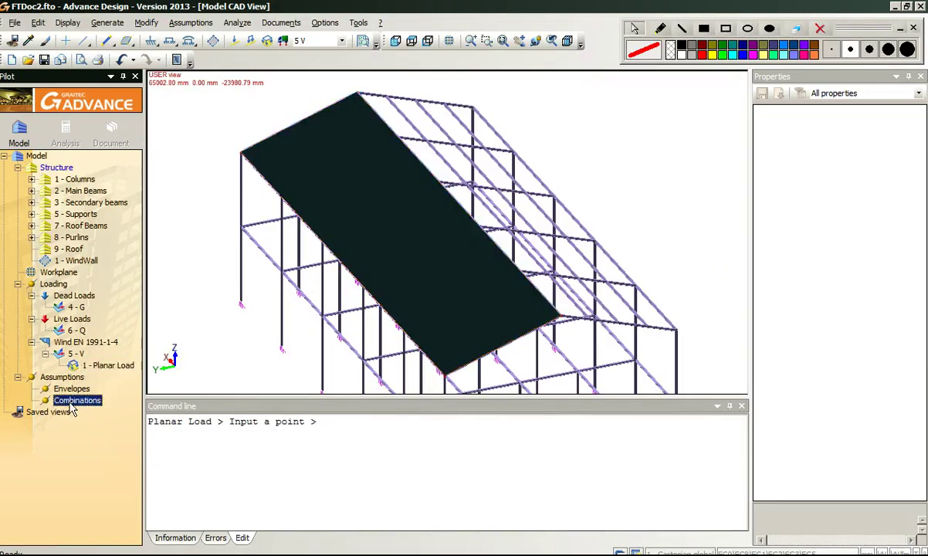
{"action": "right_click", "coordinate": [73, 402]}
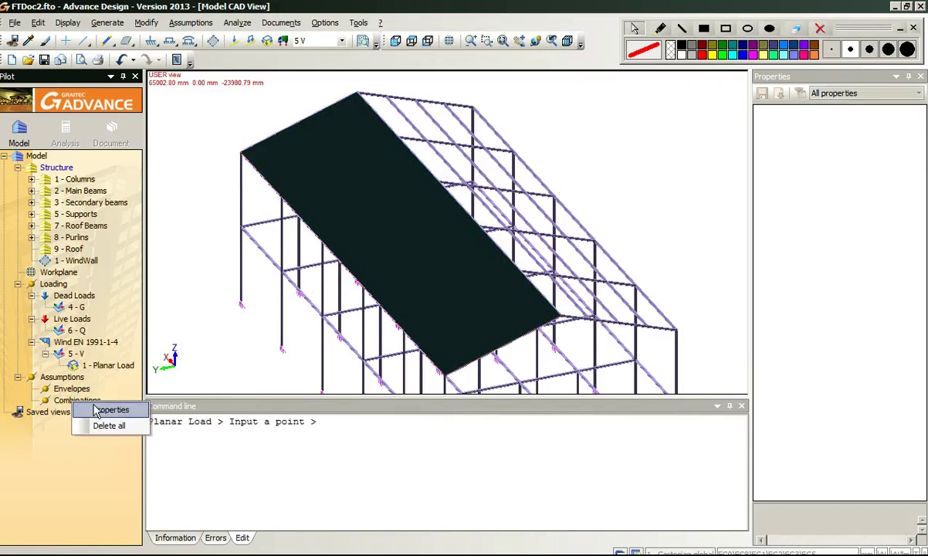
{"action": "left_click", "coordinate": [95, 410]}
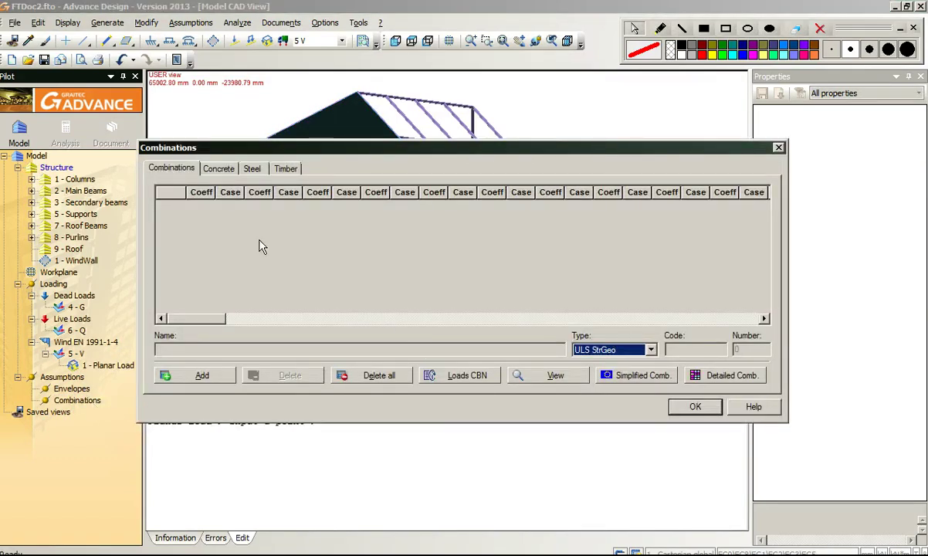
{"action": "left_click", "coordinate": [215, 376]}
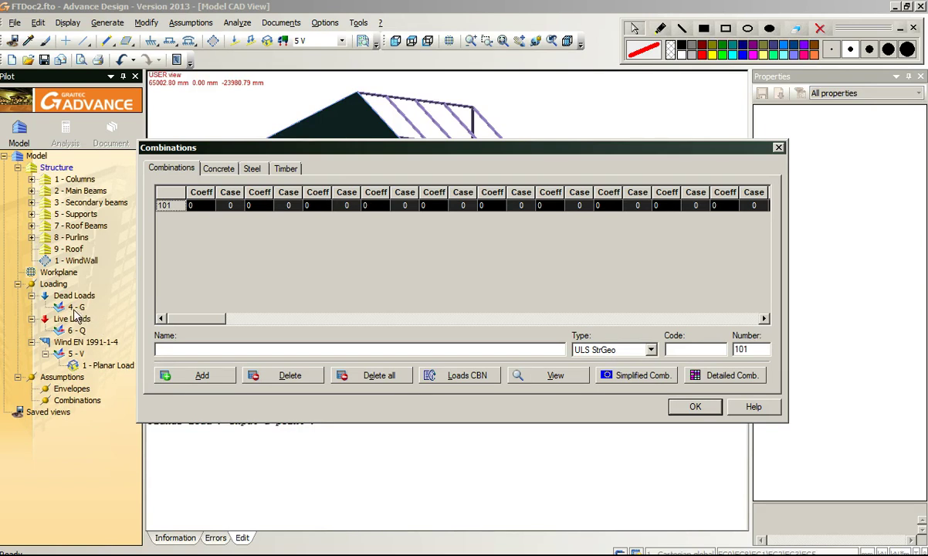
Define combination 101 with coefficient 1.35 for case 4, 1.5 for case 6 and 0.9 for case 5.
{"action": "left_click", "coordinate": [196, 206]}
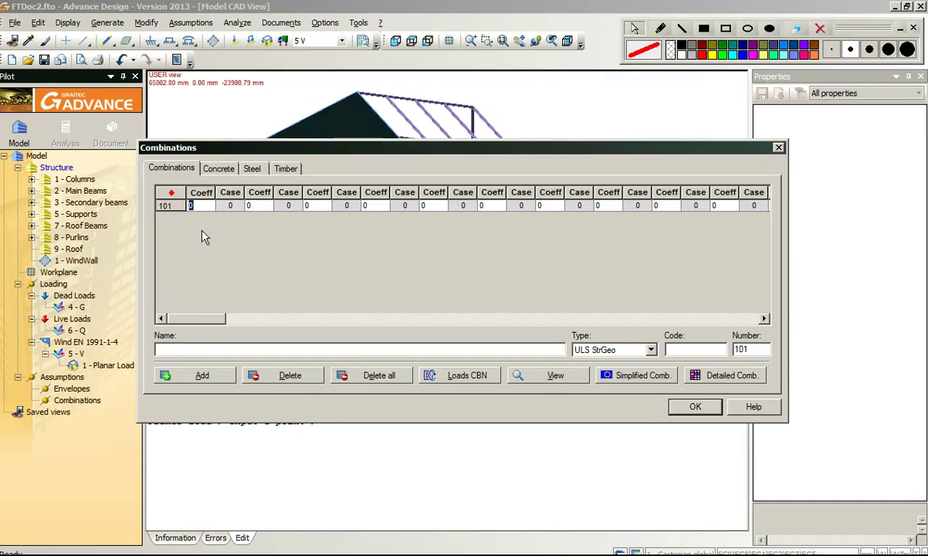
{"action": "type", "text": "1.35"}
{"action": "left_click", "coordinate": [237, 209]}
{"action": "left_click", "coordinate": [222, 206]}
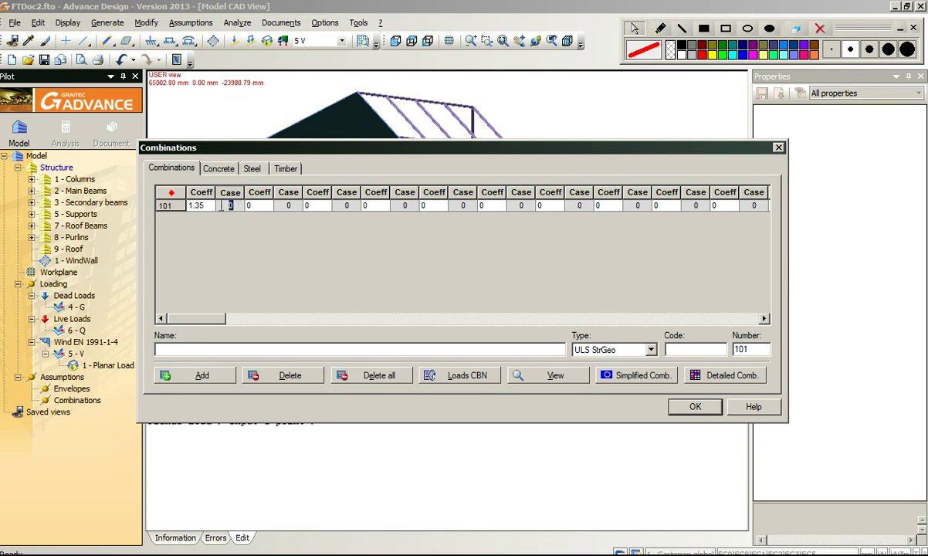
{"action": "left_click", "coordinate": [266, 206]}
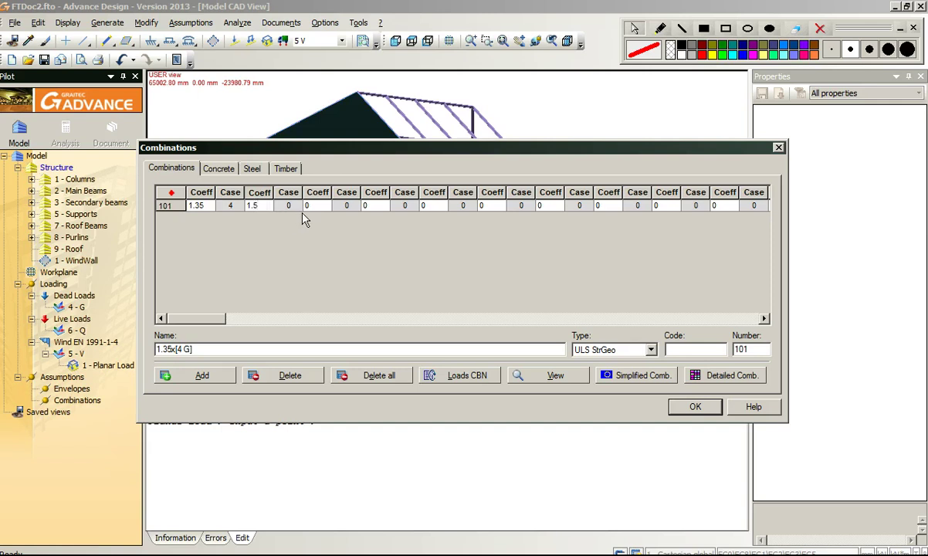
{"action": "left_click", "coordinate": [280, 205]}
{"action": "type", "text": "6"}
{"action": "left_click", "coordinate": [324, 206]}
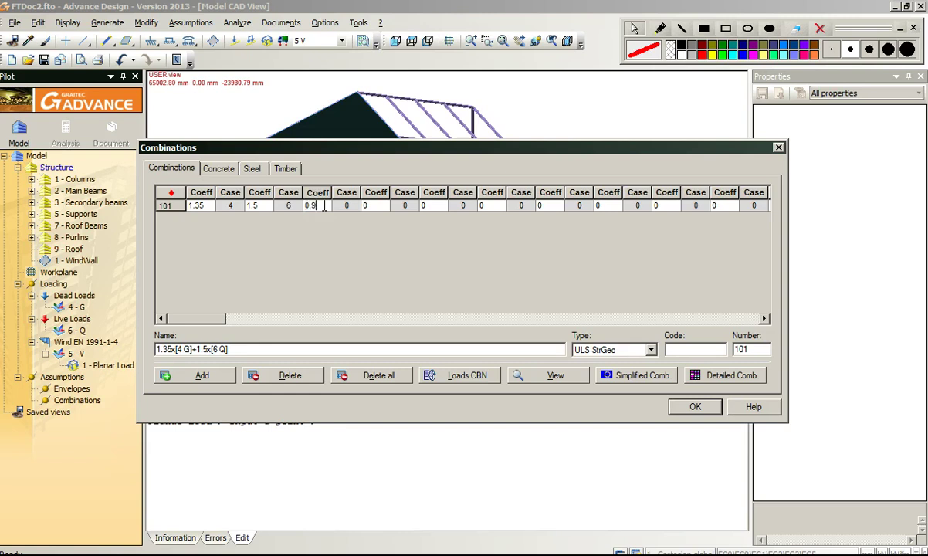
{"action": "left_click", "coordinate": [346, 206]}
{"action": "key", "text": "Return"}
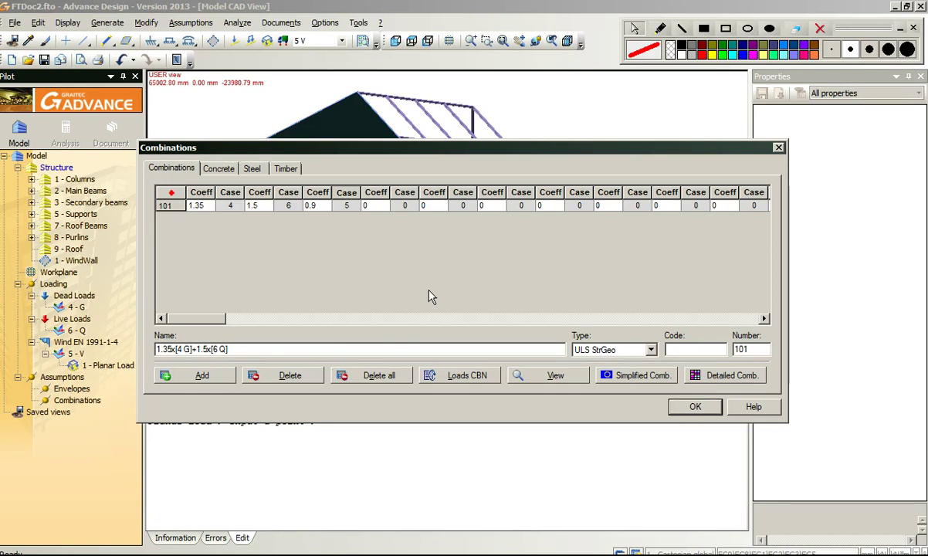
Delete all manual combinations and generate simplified ones with wind set to Wind loads on structure, updating the load case codes.
{"action": "left_click", "coordinate": [379, 375]}
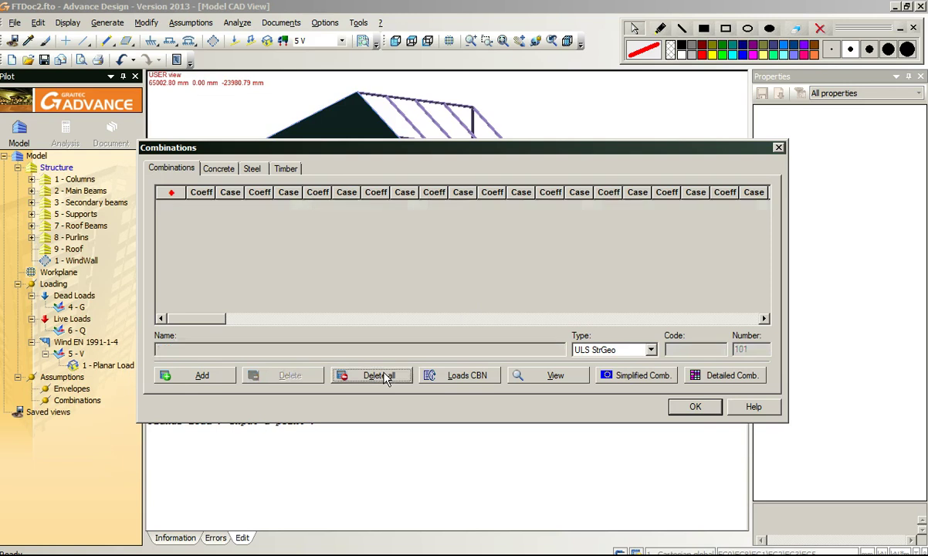
{"action": "left_click", "coordinate": [645, 376]}
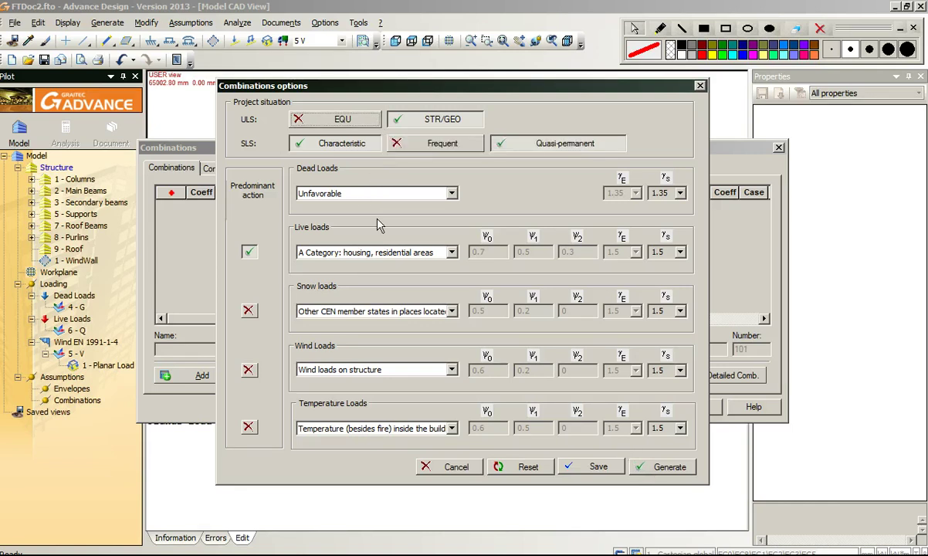
{"action": "left_click", "coordinate": [341, 372]}
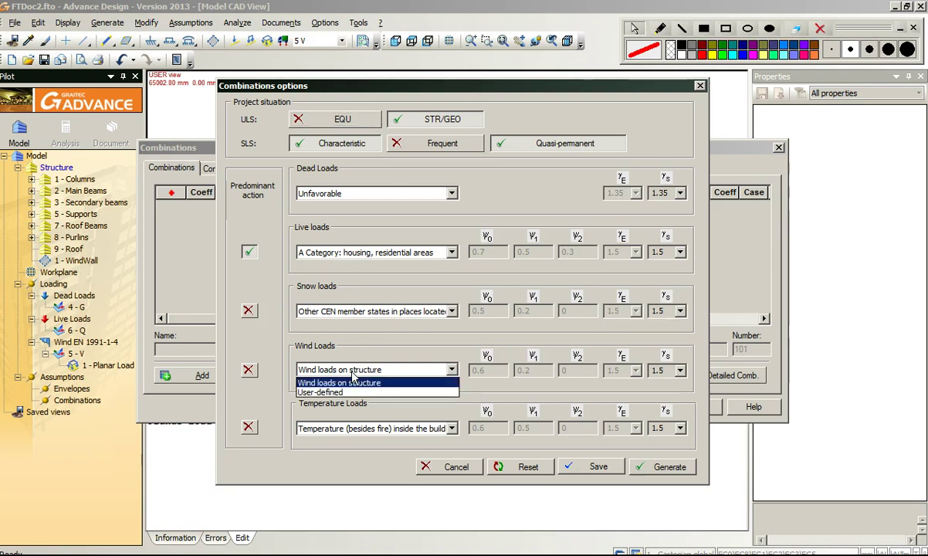
{"action": "left_click", "coordinate": [353, 379]}
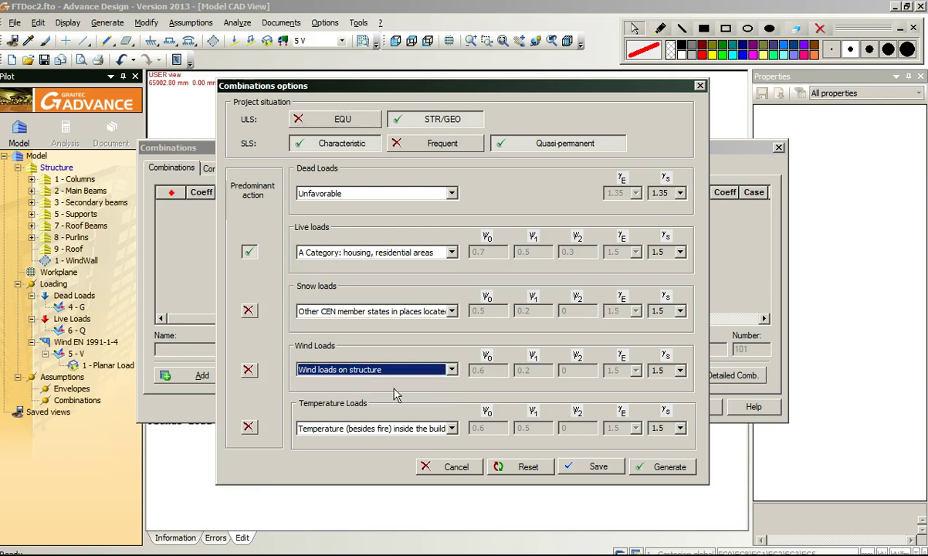
{"action": "left_click", "coordinate": [662, 466]}
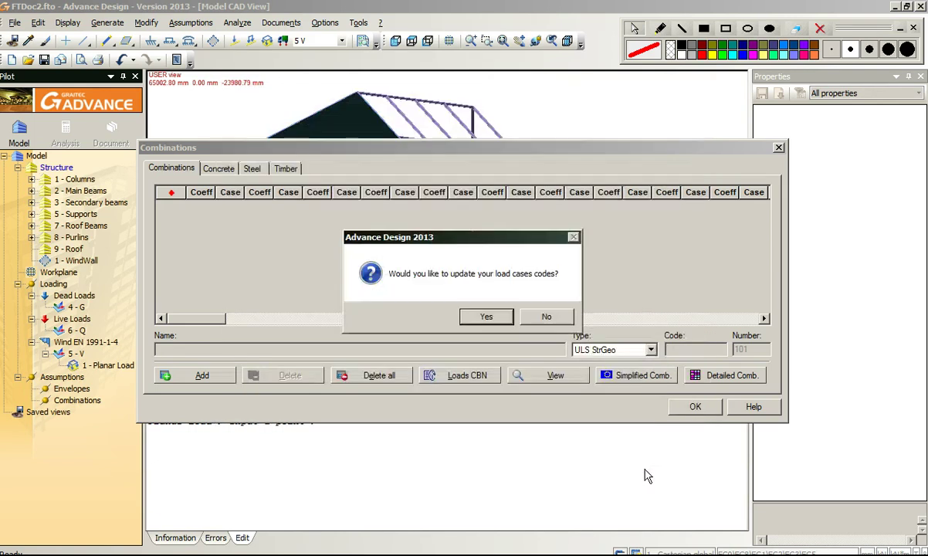
{"action": "left_click", "coordinate": [486, 318]}
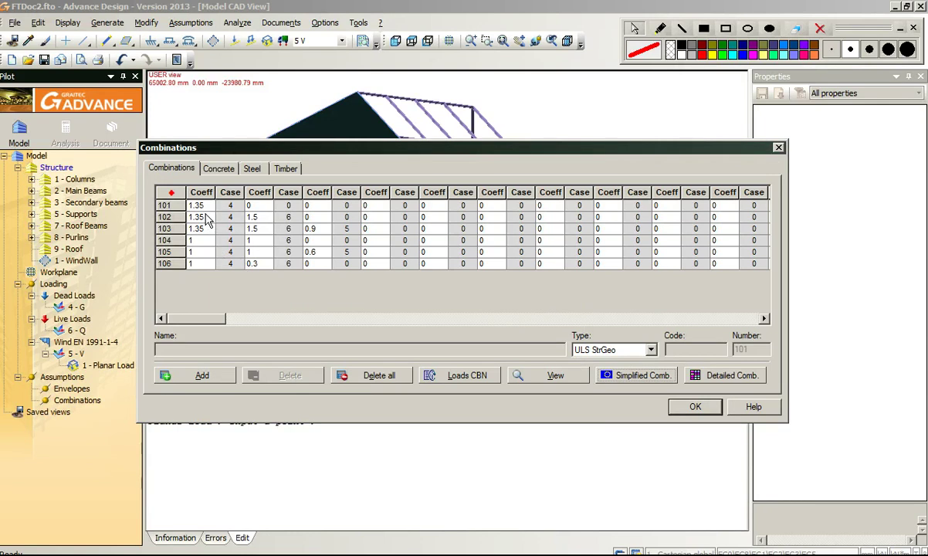
{"action": "left_click", "coordinate": [696, 407]}
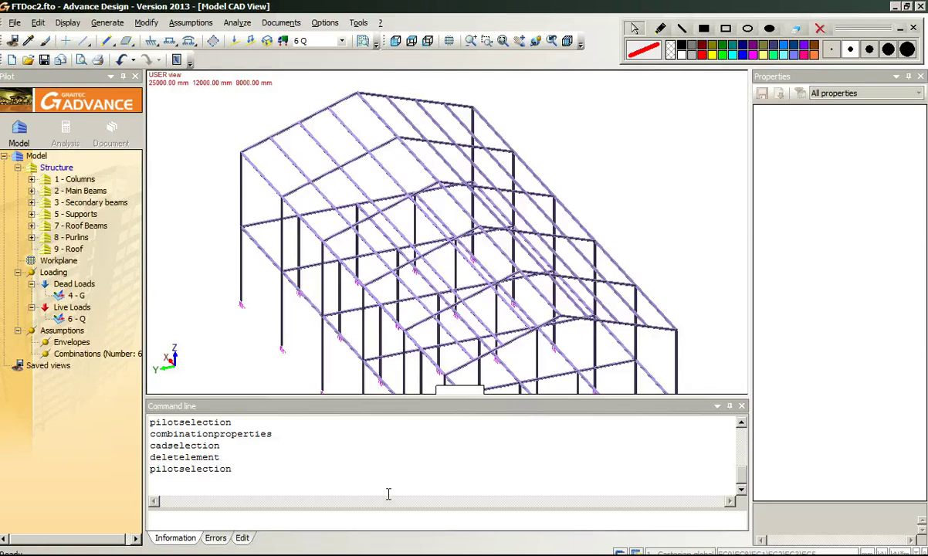
Create a wind wall over one roof slope, spanning its eave and ridge corners.
{"action": "middle_click_drag", "start_coordinate": [297, 275], "coordinate": [253, 259]}
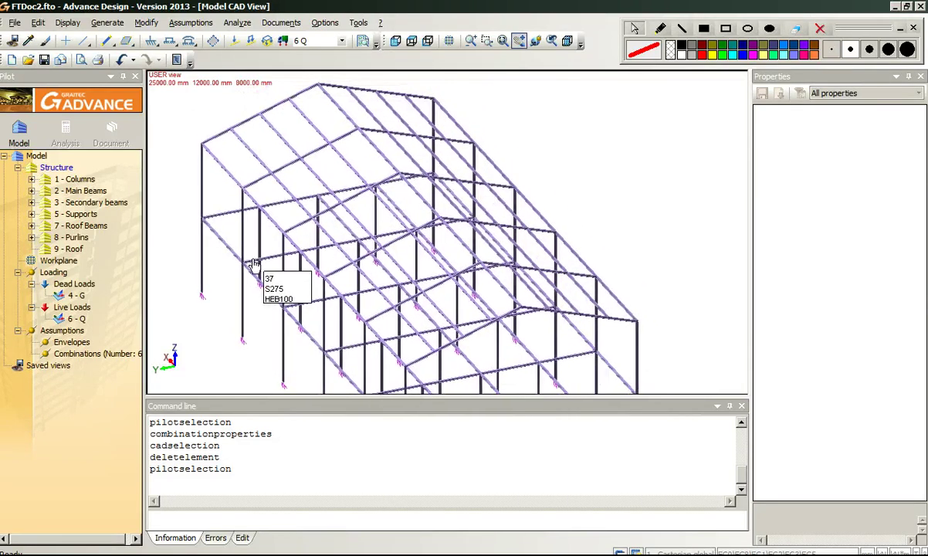
{"action": "scroll", "coordinate": [252, 261], "scroll_direction": "down", "scroll_amount": 1}
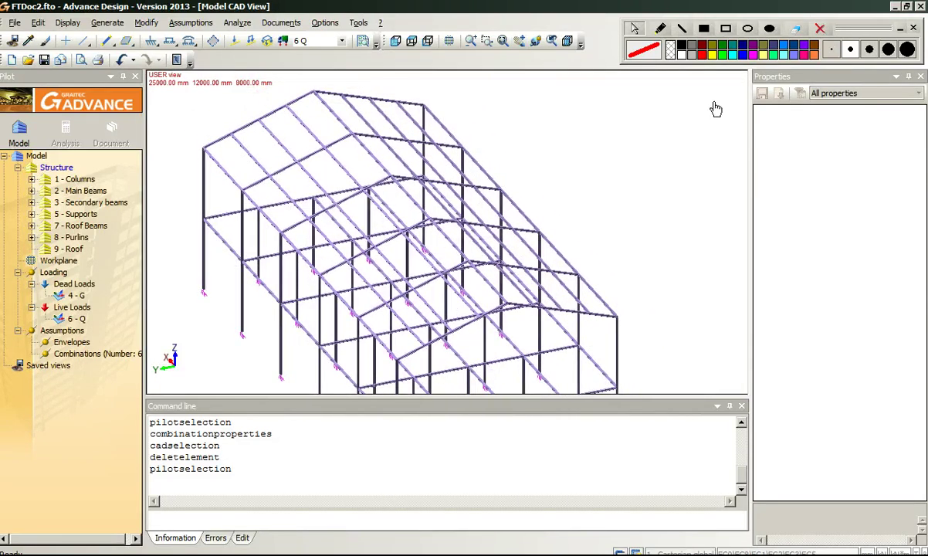
{"action": "left_click", "coordinate": [213, 42]}
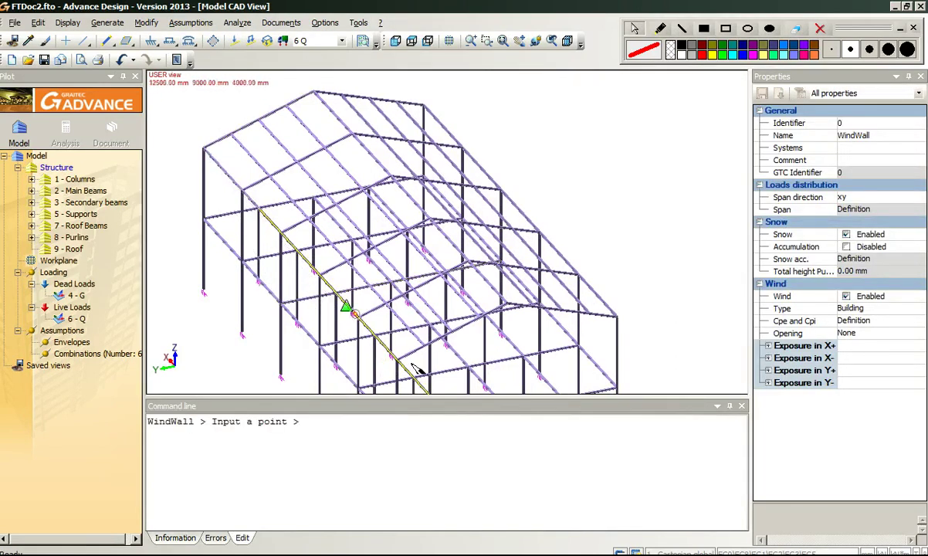
{"action": "left_click", "coordinate": [397, 360]}
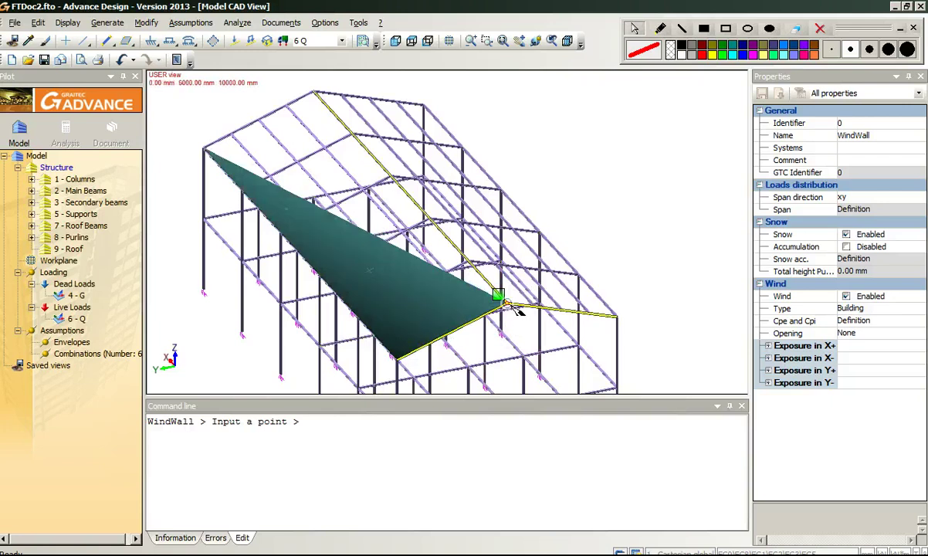
{"action": "left_click", "coordinate": [506, 303]}
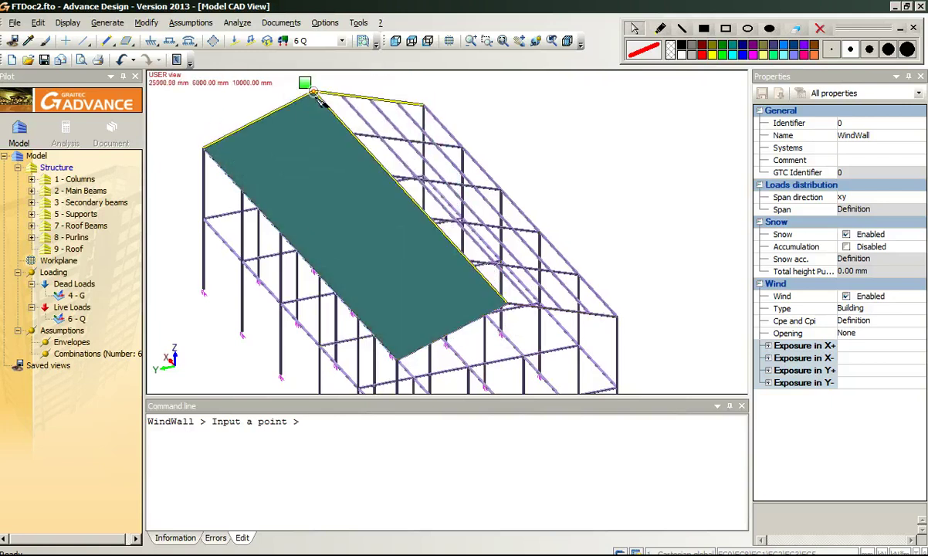
{"action": "left_click", "coordinate": [315, 94]}
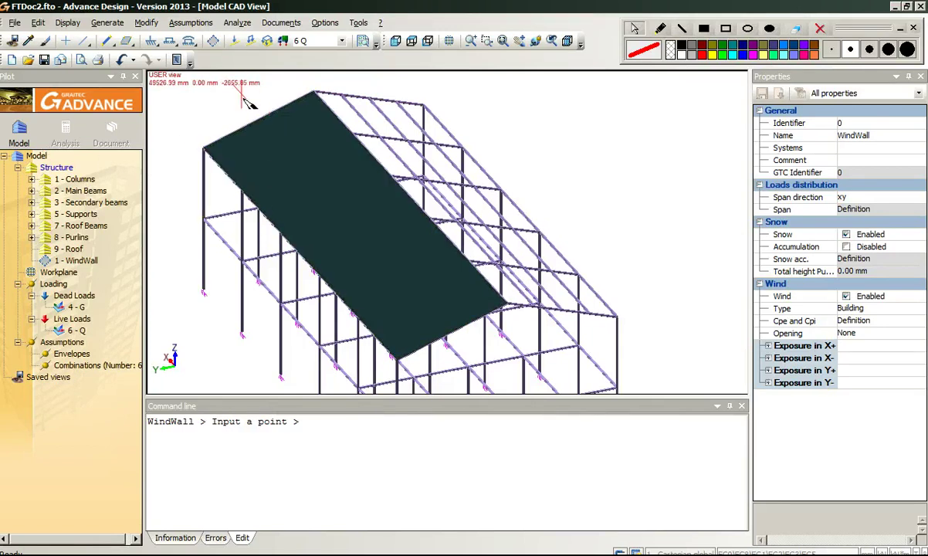
{"action": "key", "text": "Escape"}
Set the span direction of the roof wind wall to y.
{"action": "left_click", "coordinate": [260, 141]}
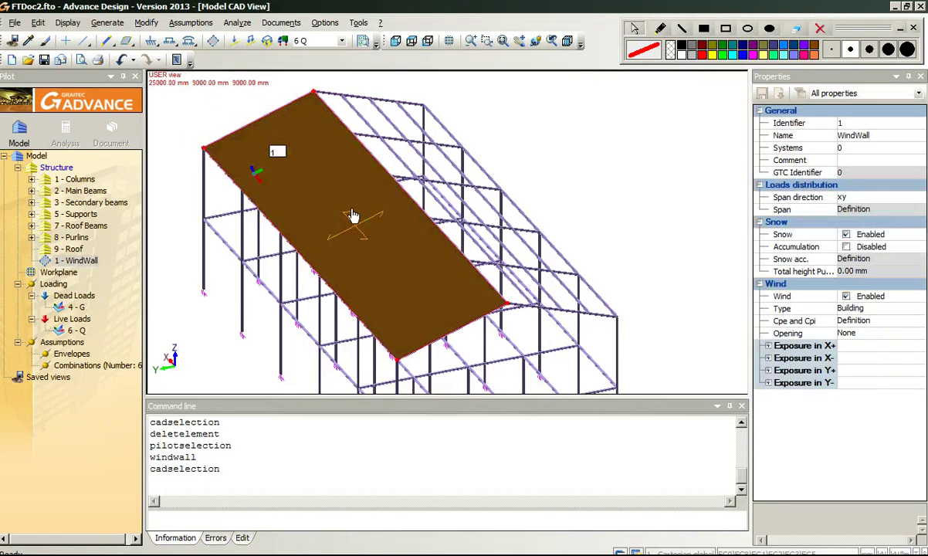
{"action": "left_click", "coordinate": [916, 198]}
{"action": "left_click", "coordinate": [919, 199]}
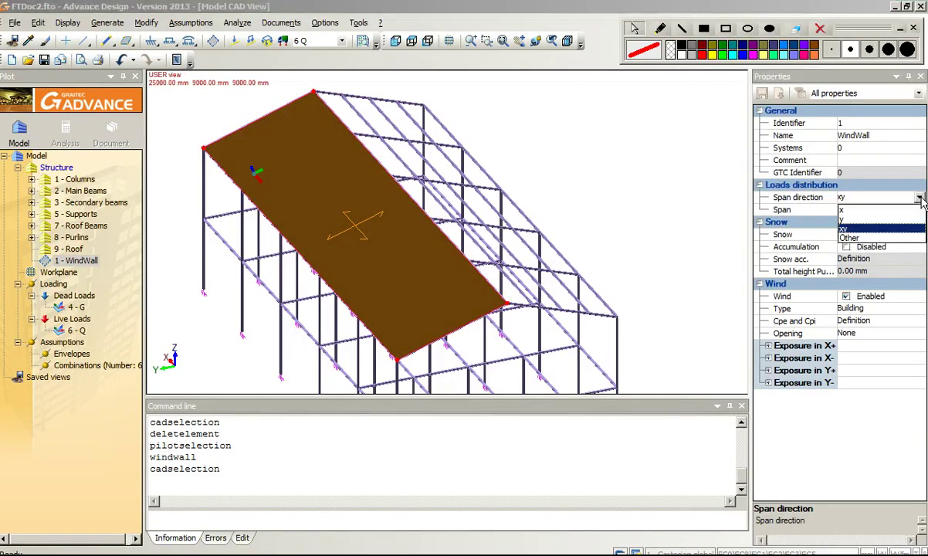
{"action": "left_click", "coordinate": [871, 219]}
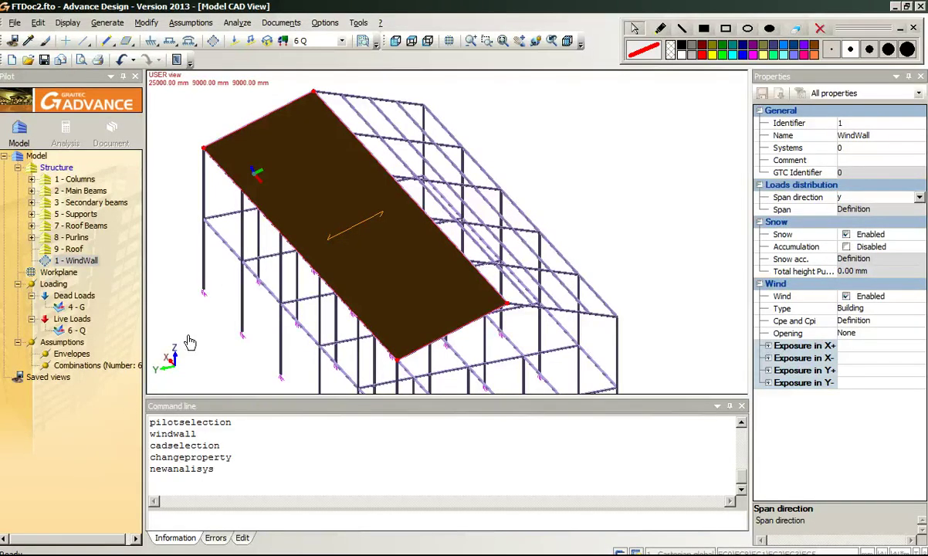
{"action": "middle_click_drag", "start_coordinate": [183, 293], "coordinate": [205, 289]}
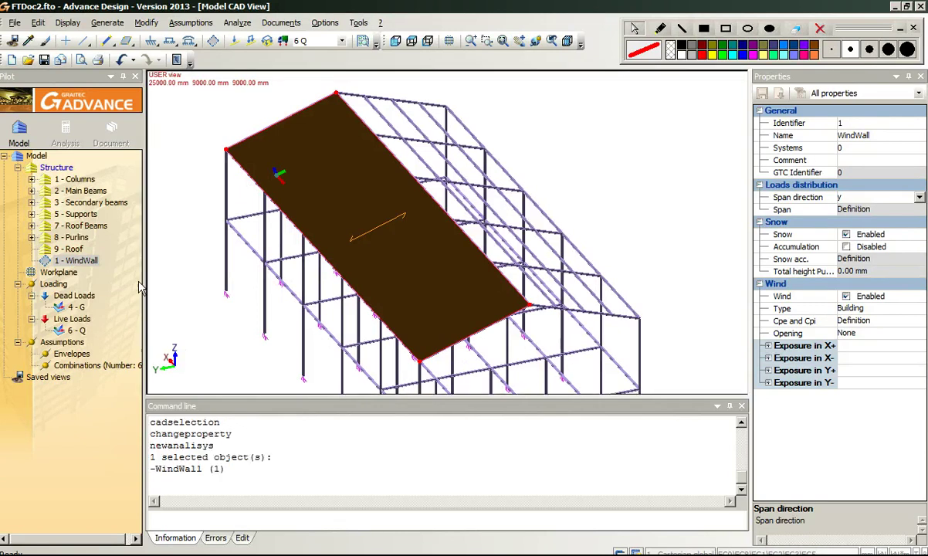
{"action": "key", "text": "Escape"}
Create a Wind EN 1991-1-4 load case family under Loading.
{"action": "right_click", "coordinate": [63, 298]}
{"action": "left_click", "coordinate": [60, 296]}
{"action": "right_click", "coordinate": [62, 297]}
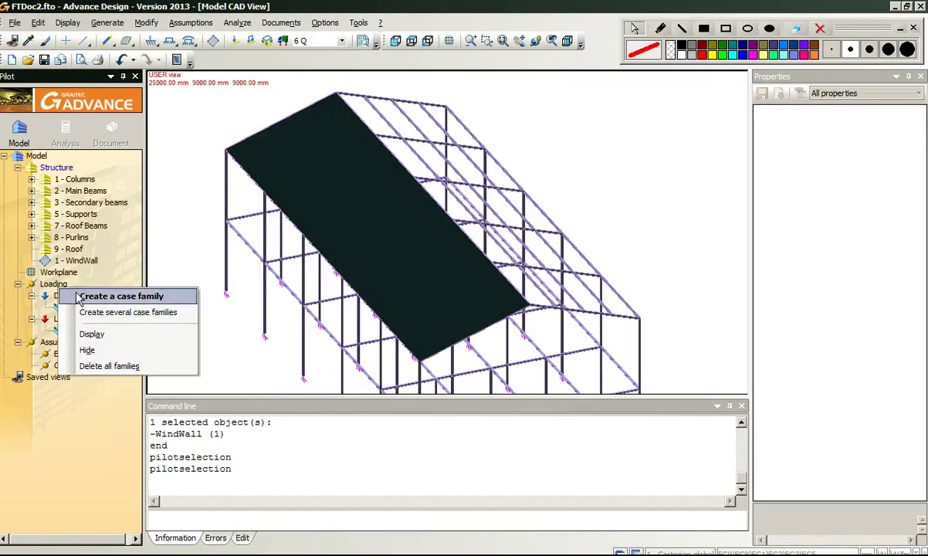
{"action": "left_click", "coordinate": [110, 291]}
{"action": "left_click", "coordinate": [463, 208]}
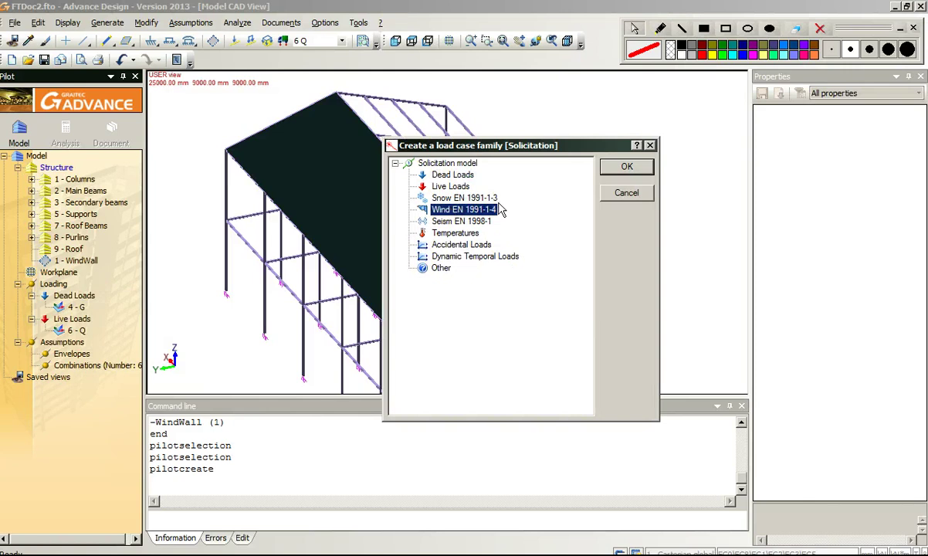
{"action": "left_click", "coordinate": [626, 166]}
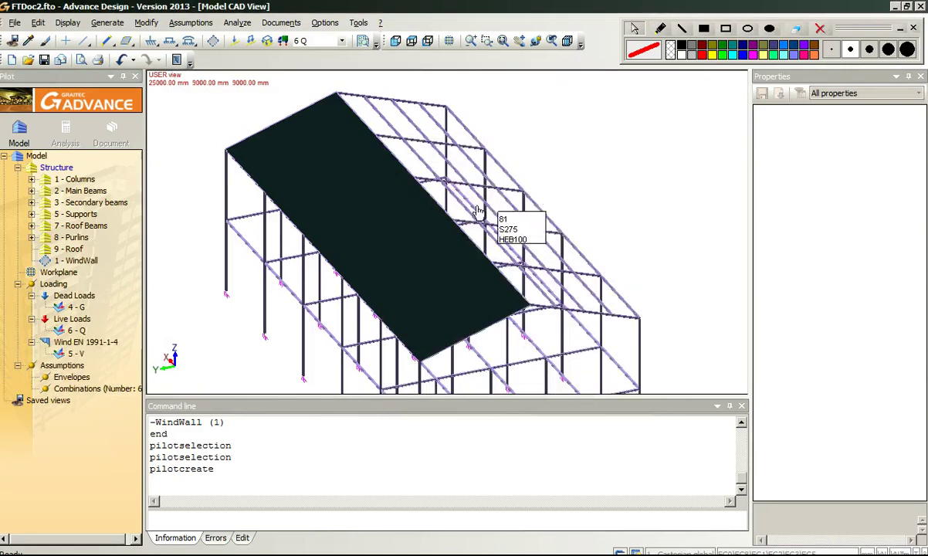
Delete load case 5 - V from the Wind EN 1991-1-4 family and run the family's automatic load generation.
{"action": "left_click", "coordinate": [74, 354]}
{"action": "right_click", "coordinate": [75, 356]}
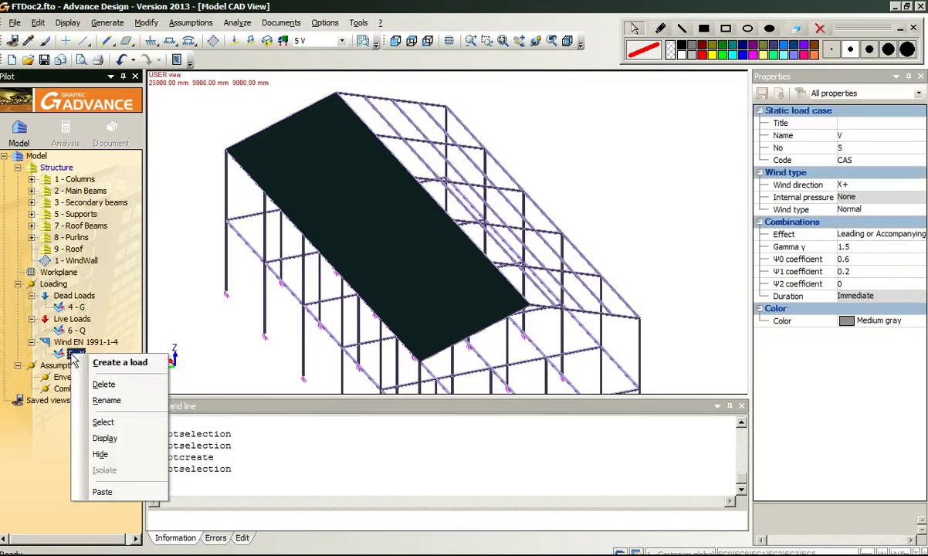
{"action": "left_click", "coordinate": [105, 384]}
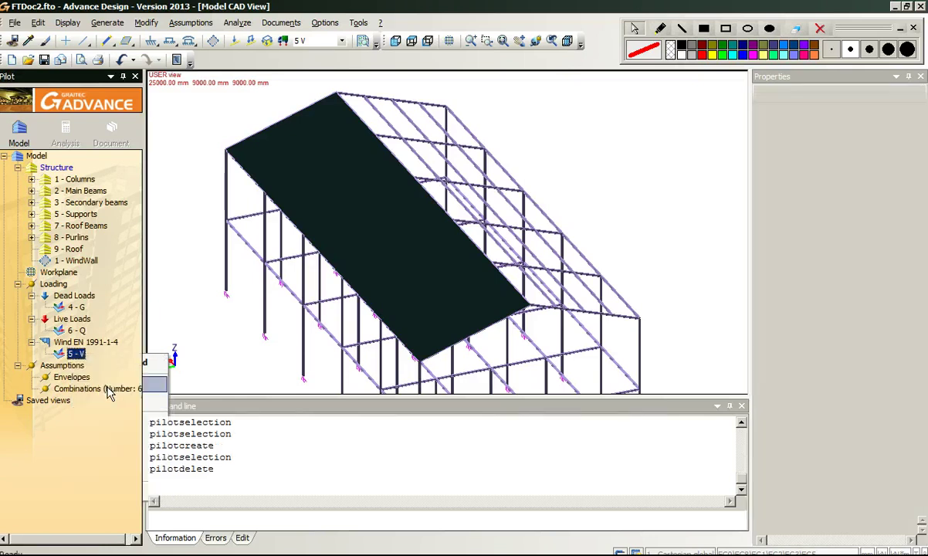
{"action": "left_click", "coordinate": [79, 344]}
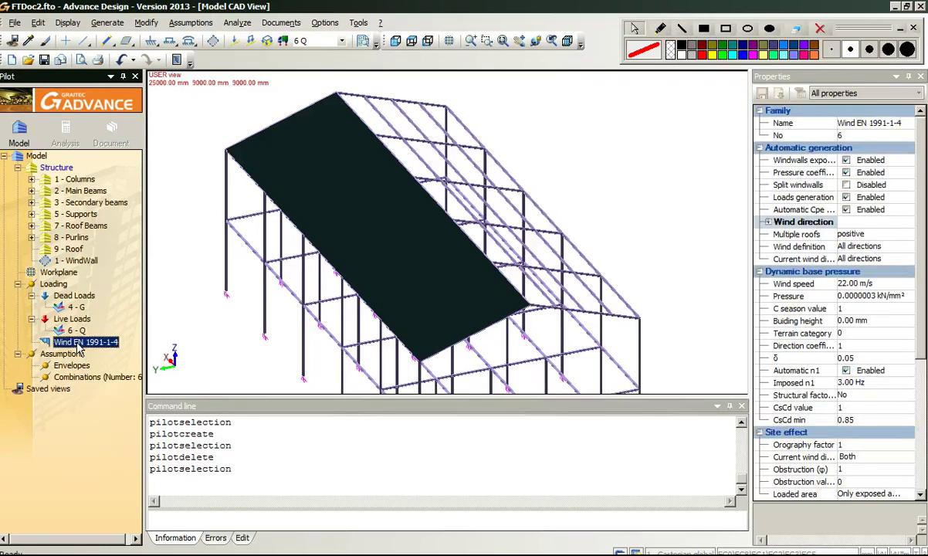
{"action": "right_click", "coordinate": [78, 346]}
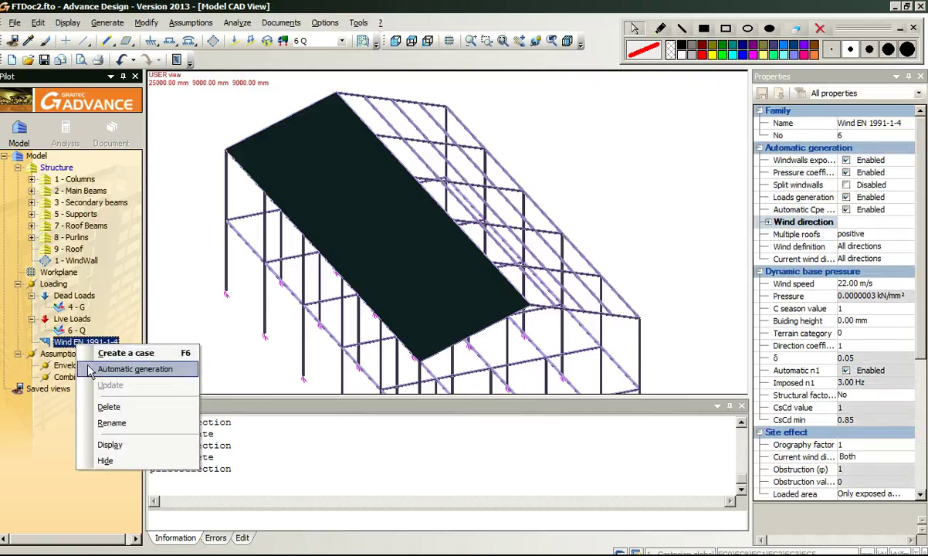
{"action": "left_click", "coordinate": [131, 369]}
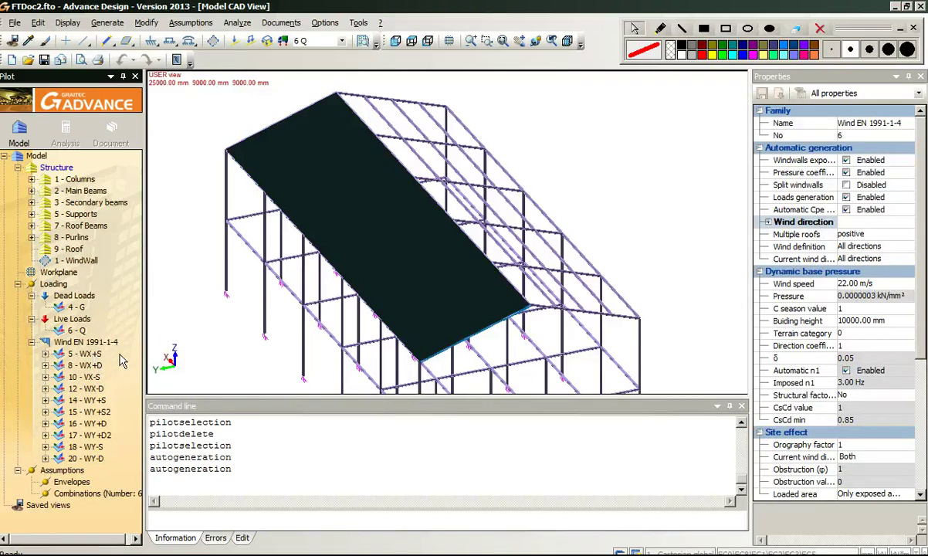
Mark the four wind directions with red freehand arrows pointing at each side of the building.
{"action": "middle_click_drag", "start_coordinate": [226, 292], "coordinate": [210, 248]}
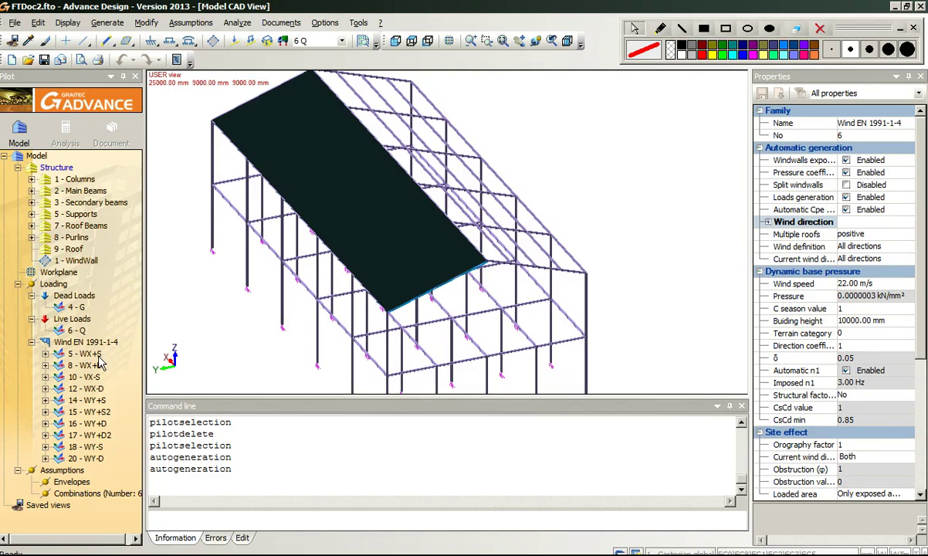
{"action": "left_click", "coordinate": [662, 31]}
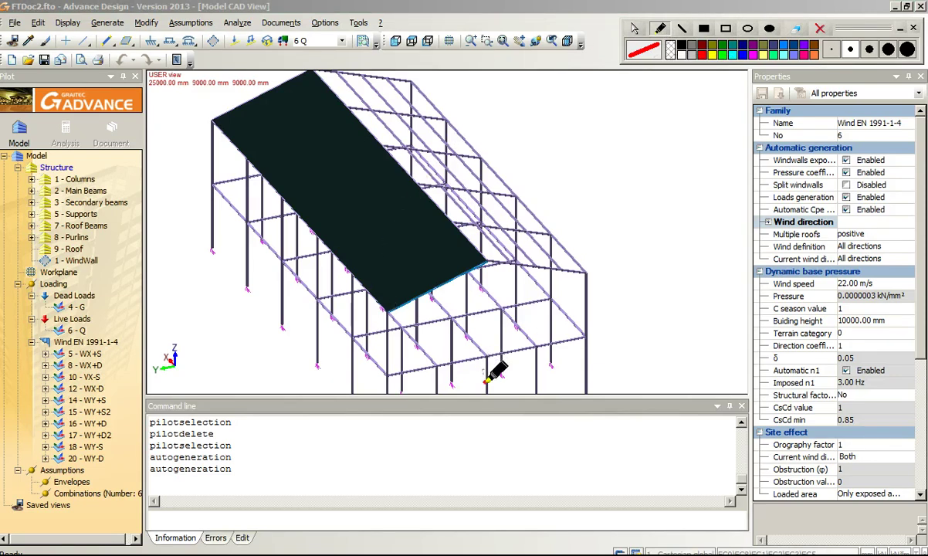
{"action": "mouse_move", "coordinate": [486, 379]}
{"action": "left_mouse_down"}
{"action": "mouse_move", "coordinate": [448, 326]}
{"action": "mouse_move", "coordinate": [438, 340]}
{"action": "mouse_move", "coordinate": [451, 323]}
{"action": "left_mouse_up"}
{"action": "mouse_move", "coordinate": [202, 311]}
{"action": "left_mouse_down"}
{"action": "mouse_move", "coordinate": [276, 285]}
{"action": "mouse_move", "coordinate": [262, 283]}
{"action": "mouse_move", "coordinate": [280, 303]}
{"action": "left_mouse_up"}
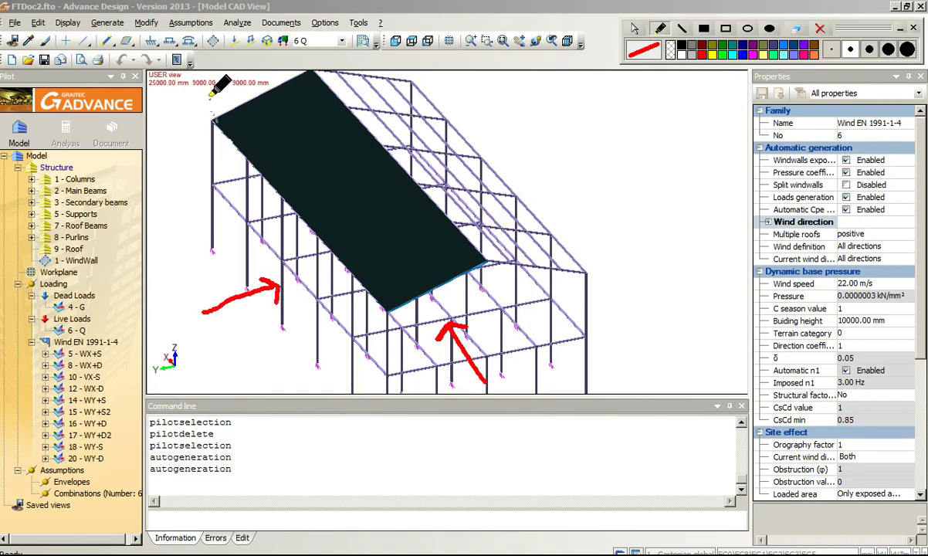
{"action": "mouse_move", "coordinate": [210, 95]}
{"action": "left_mouse_down"}
{"action": "mouse_move", "coordinate": [244, 131]}
{"action": "mouse_move", "coordinate": [233, 139]}
{"action": "mouse_move", "coordinate": [253, 124]}
{"action": "mouse_move", "coordinate": [252, 146]}
{"action": "left_mouse_up"}
{"action": "mouse_move", "coordinate": [513, 139]}
{"action": "left_mouse_down"}
{"action": "mouse_move", "coordinate": [423, 160]}
{"action": "mouse_move", "coordinate": [445, 172]}
{"action": "left_mouse_up"}
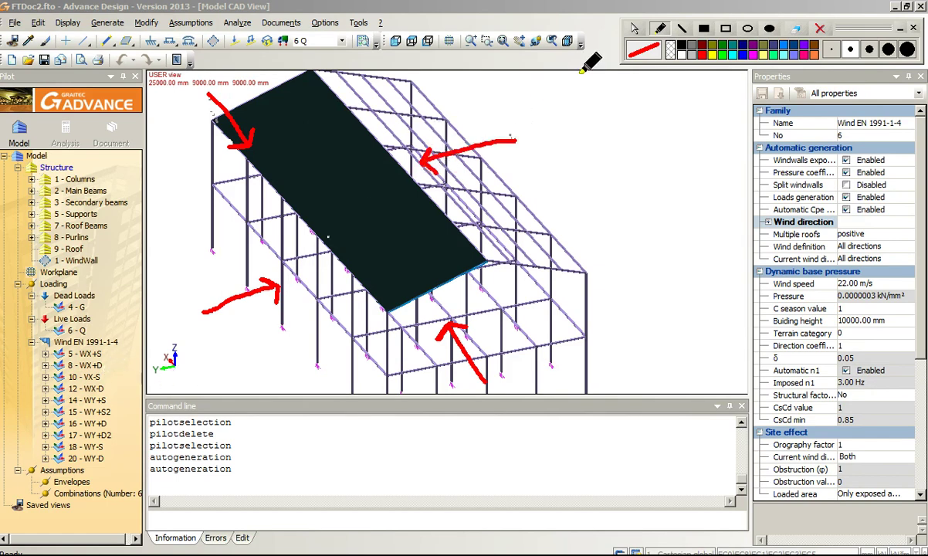
{"action": "left_click", "coordinate": [634, 29]}
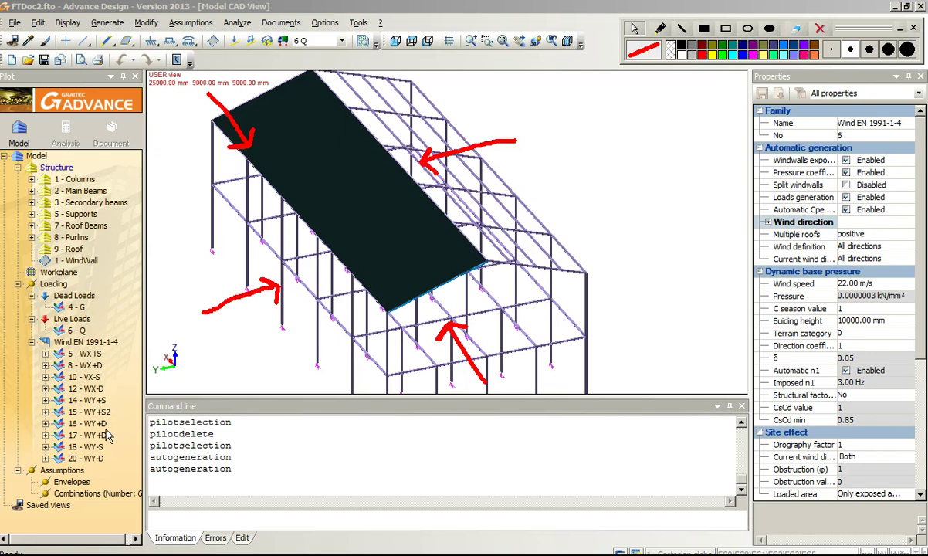
Clear the red arrows, and hide the structure together with load cases 4 - G and 6 - Q from the model view.
{"action": "left_click", "coordinate": [820, 28]}
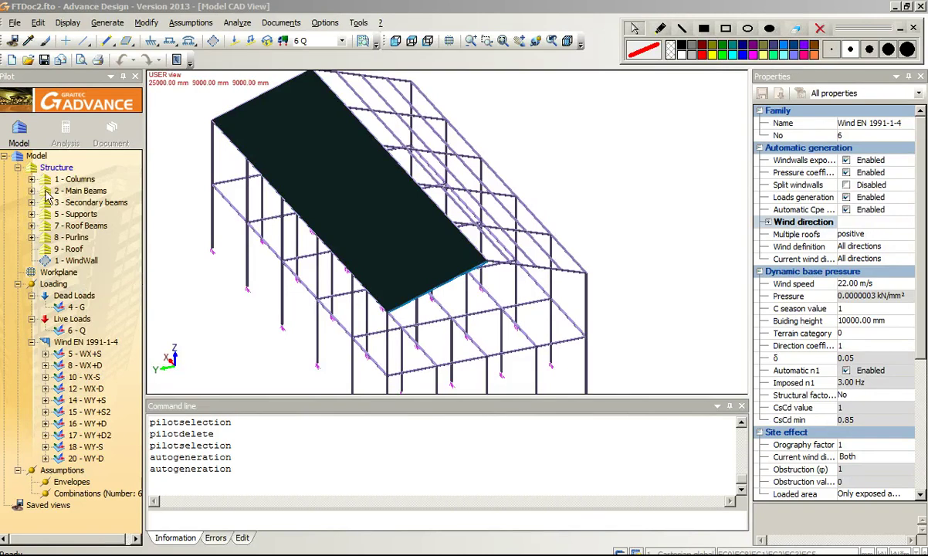
{"action": "left_click", "coordinate": [30, 169]}
{"action": "middle_click_drag", "start_coordinate": [228, 202], "coordinate": [269, 249]}
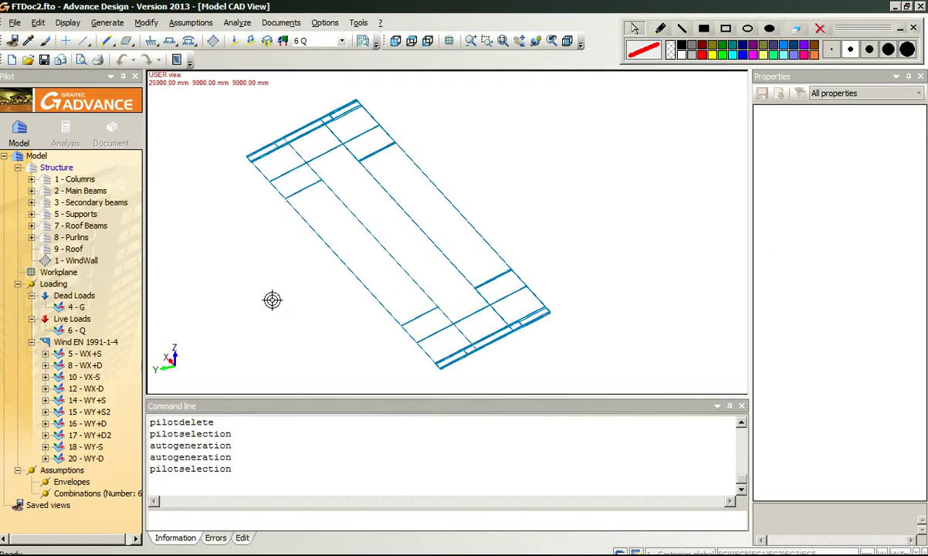
{"action": "left_click", "coordinate": [60, 307]}
{"action": "left_click", "coordinate": [60, 330]}
{"action": "middle_click_drag", "start_coordinate": [343, 305], "coordinate": [363, 274]}
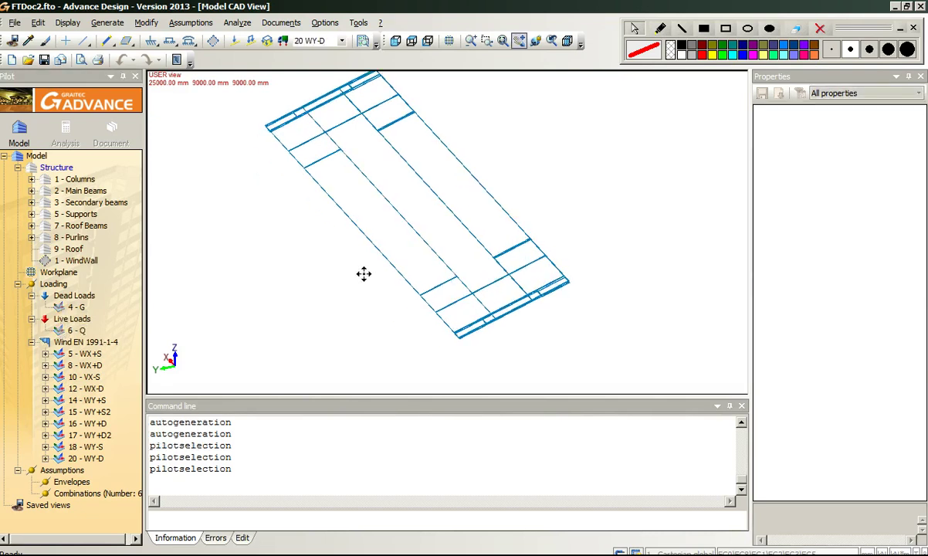
Hide all the Wind EN 1991-1-4 load cases from the model view except 5 - WX+S.
{"action": "left_click", "coordinate": [61, 460]}
{"action": "left_click", "coordinate": [74, 354], "text": "shift"}
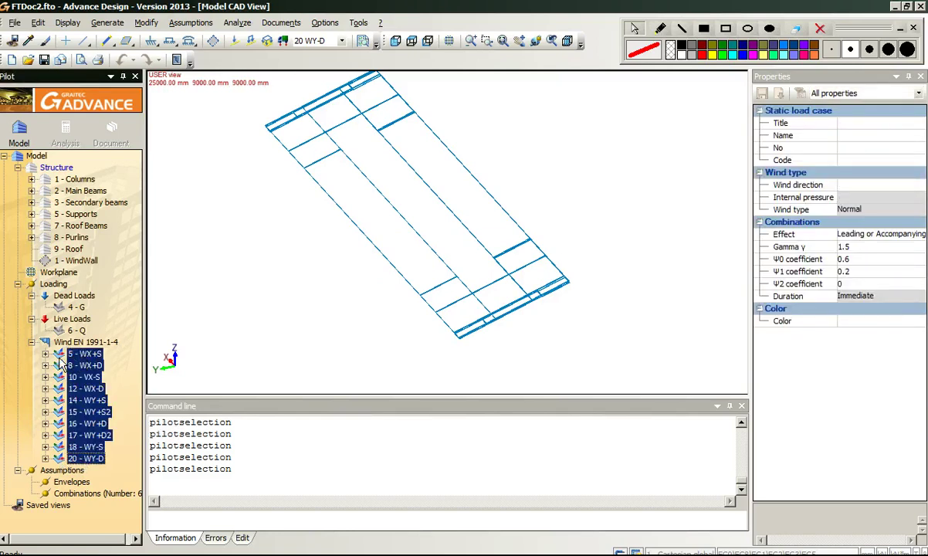
{"action": "left_click", "coordinate": [61, 354]}
{"action": "left_click", "coordinate": [60, 355]}
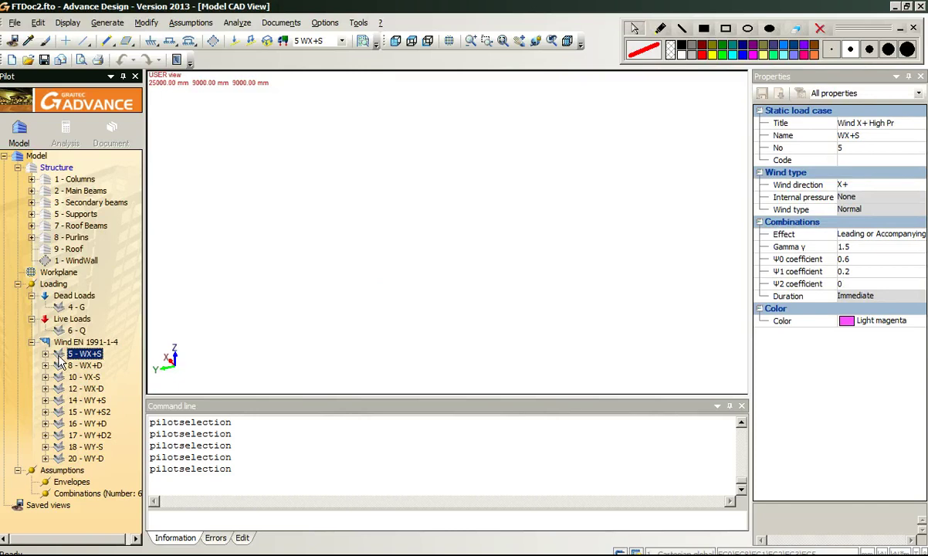
Select the wind load on the near corner zone of load case 5 - WX+S to read its force components.
{"action": "scroll", "coordinate": [473, 367], "scroll_direction": "up", "scroll_amount": 3}
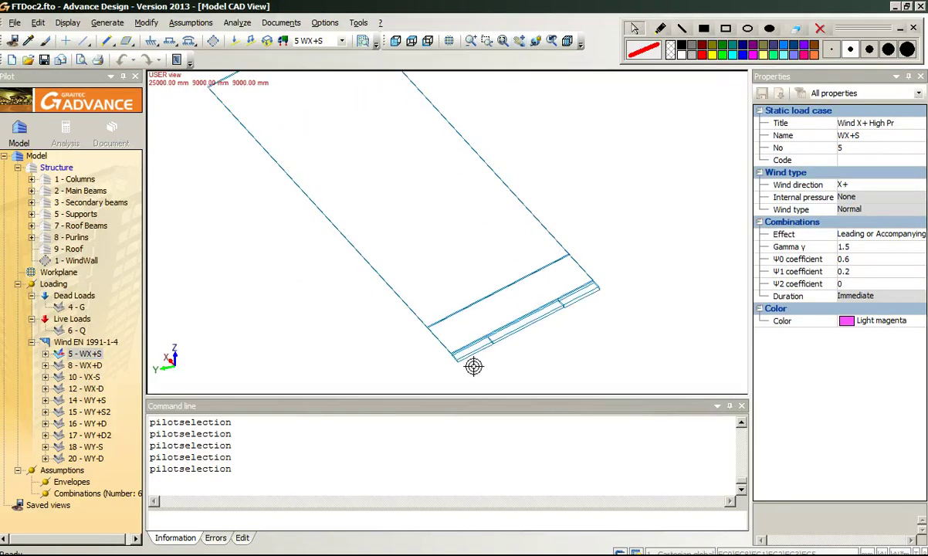
{"action": "scroll", "coordinate": [474, 369], "scroll_direction": "down", "scroll_amount": 1}
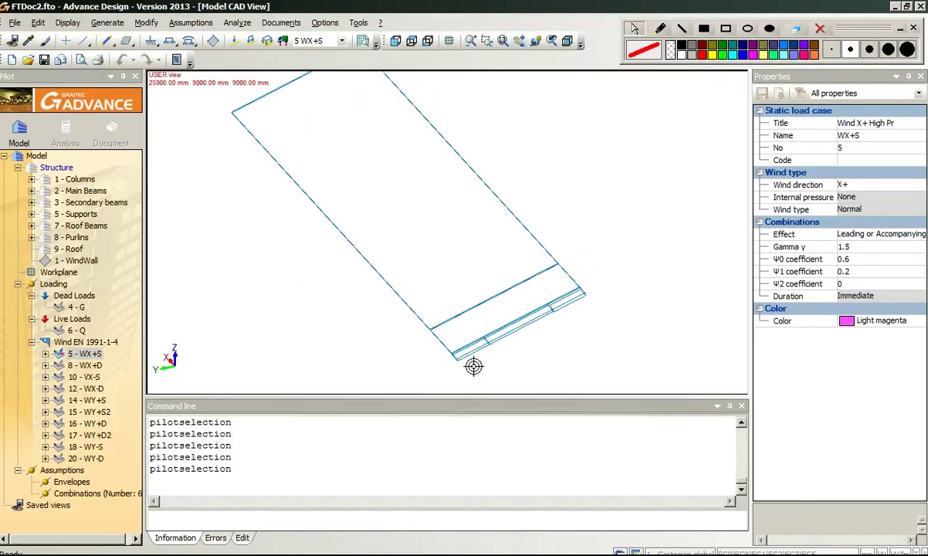
{"action": "scroll", "coordinate": [473, 367], "scroll_direction": "up", "scroll_amount": 2}
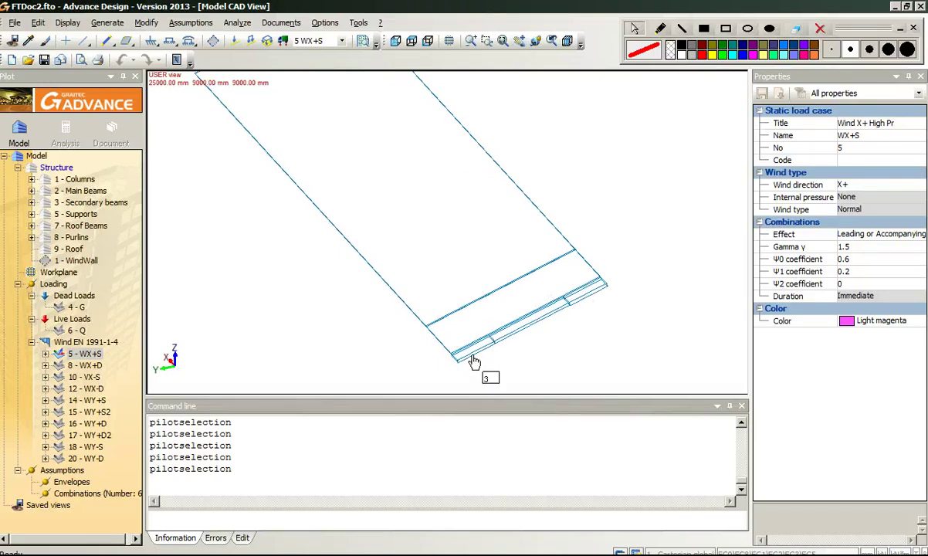
{"action": "scroll", "coordinate": [460, 371], "scroll_direction": "up", "scroll_amount": 2}
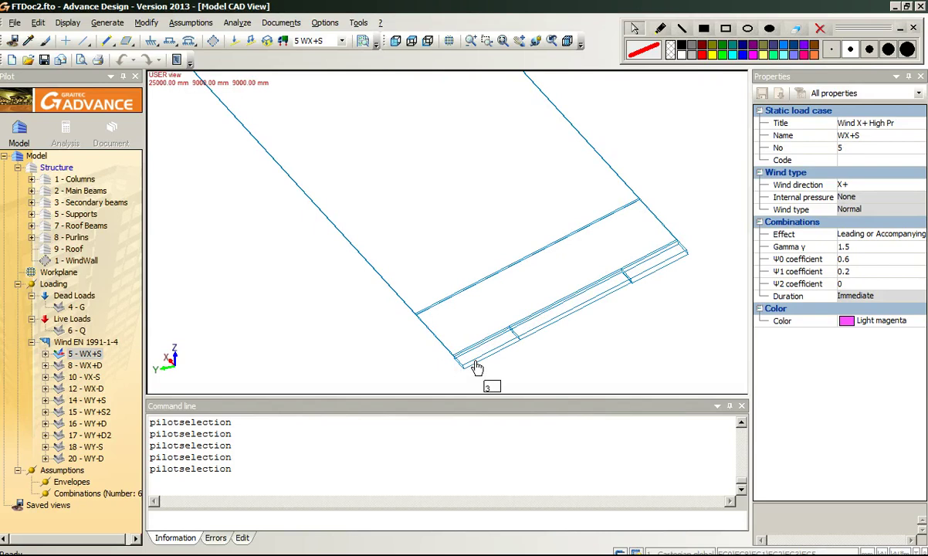
{"action": "left_click", "coordinate": [476, 367]}
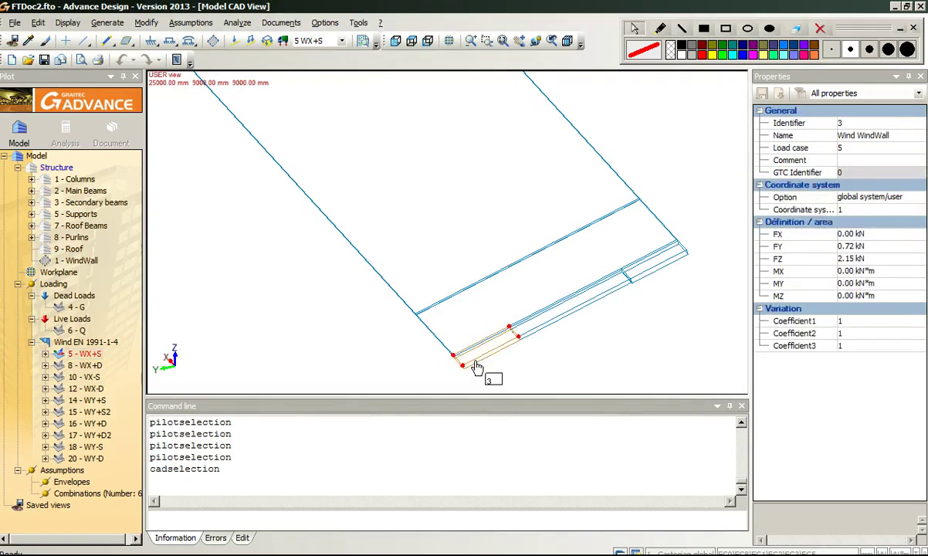
{"action": "middle_click_drag", "start_coordinate": [521, 354], "coordinate": [510, 352]}
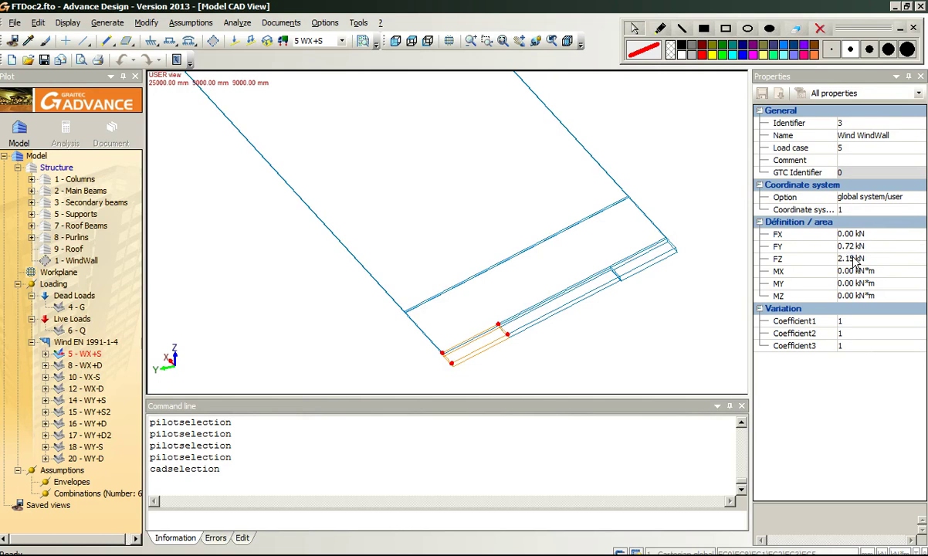
Circle the FY and FZ values of the selected wind load in red, and erase the markings.
{"action": "left_click", "coordinate": [660, 28]}
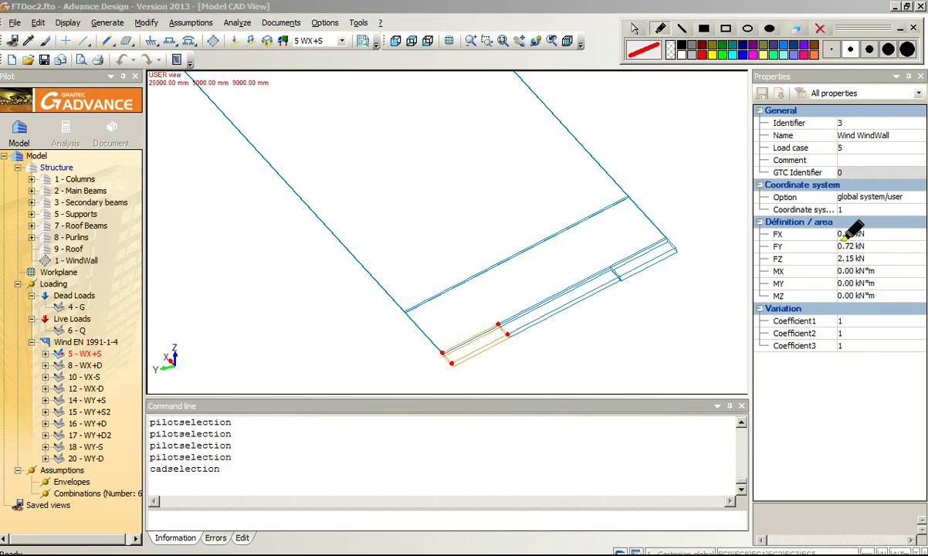
{"action": "left_click_drag", "start_coordinate": [848, 255], "coordinate": [841, 231]}
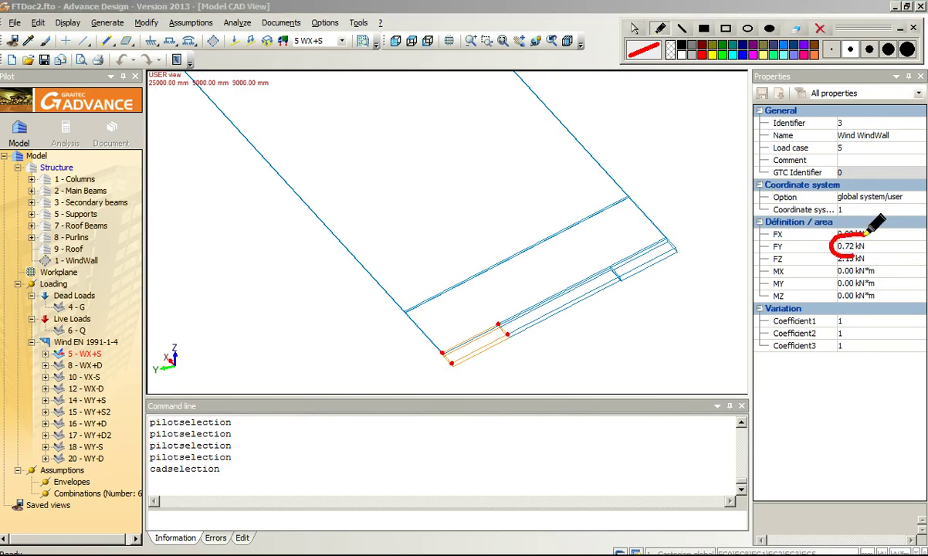
{"action": "mouse_move", "coordinate": [867, 234]}
{"action": "left_mouse_down"}
{"action": "mouse_move", "coordinate": [861, 255]}
{"action": "mouse_move", "coordinate": [834, 267]}
{"action": "mouse_move", "coordinate": [871, 258]}
{"action": "left_mouse_up"}
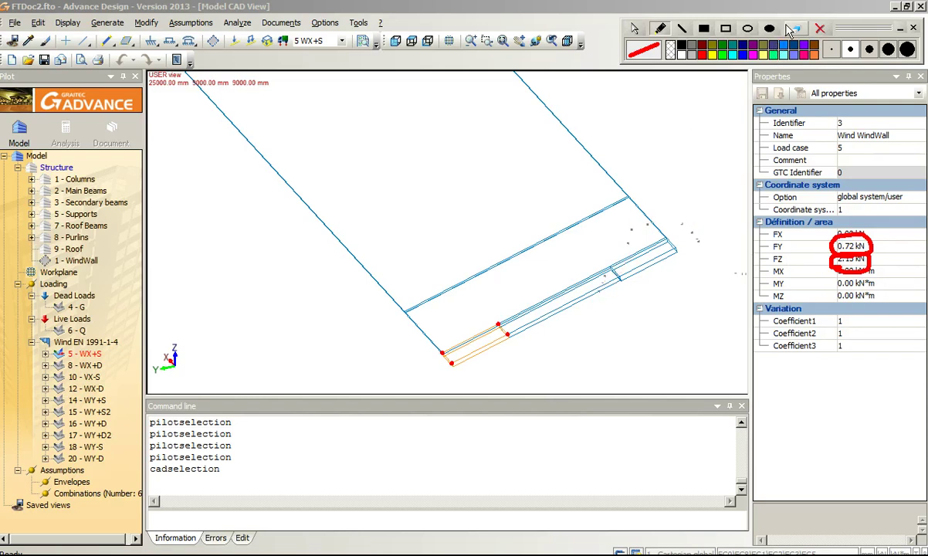
{"action": "left_click", "coordinate": [798, 29]}
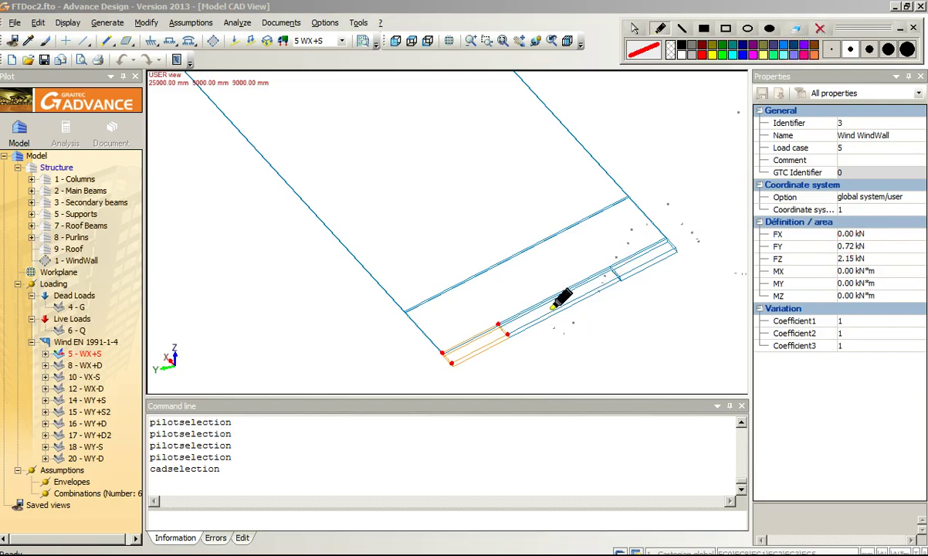
{"action": "left_click", "coordinate": [636, 29]}
Inspect the remaining roof zone loads of load case 5 - WX+S one by one, comparing their force components.
{"action": "left_click", "coordinate": [547, 321]}
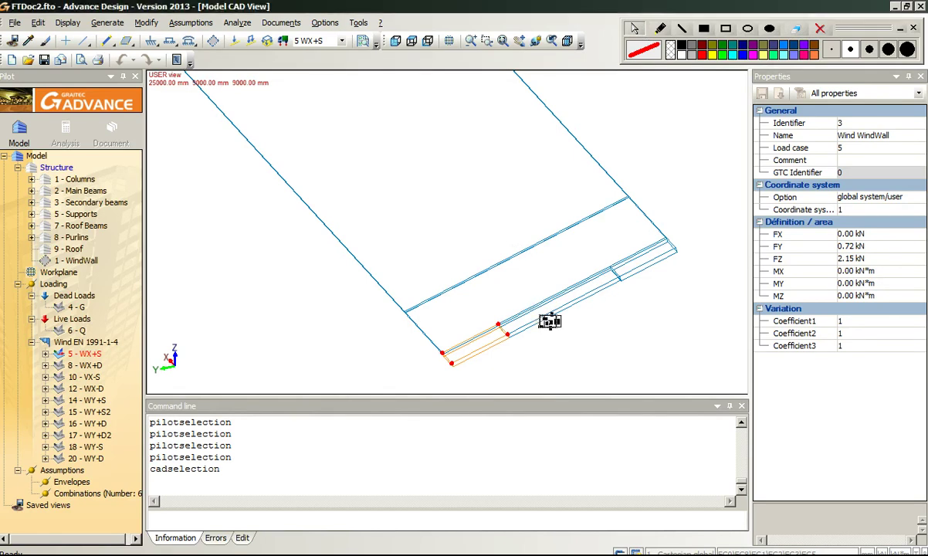
{"action": "left_click", "coordinate": [533, 326]}
{"action": "key", "text": "Escape"}
{"action": "left_click", "coordinate": [632, 285]}
{"action": "key", "text": "Escape"}
{"action": "left_click", "coordinate": [651, 265]}
{"action": "key", "text": "Escape"}
{"action": "left_click", "coordinate": [655, 227]}
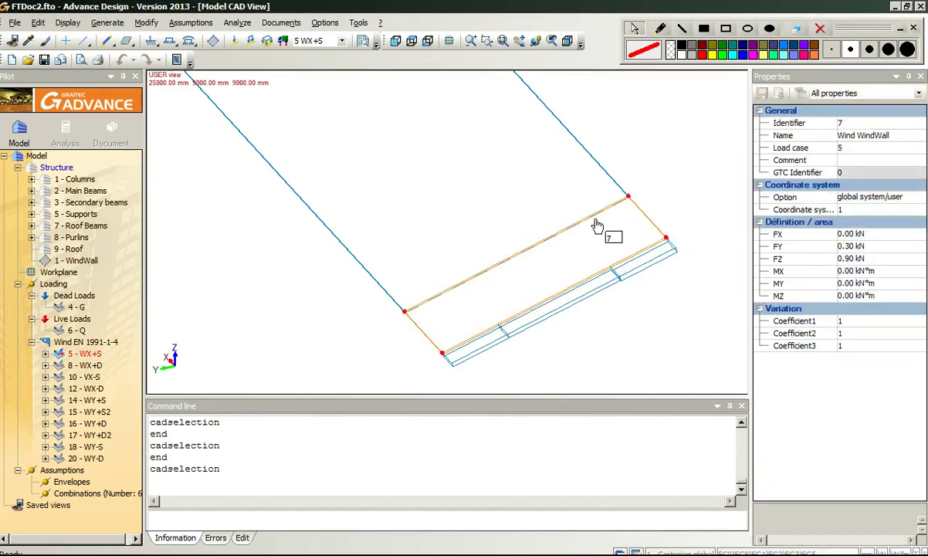
{"action": "key", "text": "Escape"}
{"action": "left_click", "coordinate": [610, 183]}
{"action": "key", "text": "Escape"}
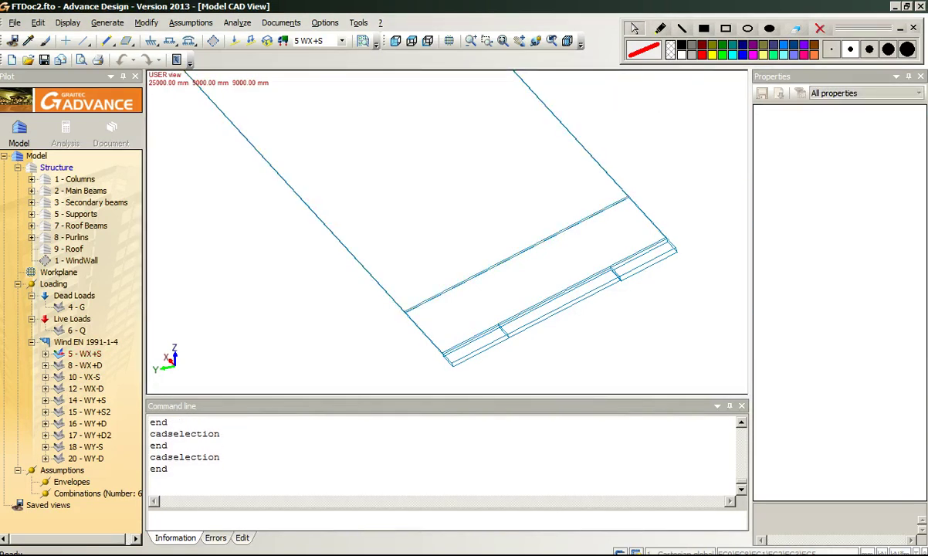
Switch the display between load cases 5 - WX+S and 8 - WX+D to compare their roof load zones.
{"action": "middle_click_drag", "start_coordinate": [389, 302], "coordinate": [409, 322]}
{"action": "scroll", "coordinate": [409, 322], "scroll_direction": "down", "scroll_amount": 1}
{"action": "scroll", "coordinate": [409, 322], "scroll_direction": "down", "scroll_amount": 1}
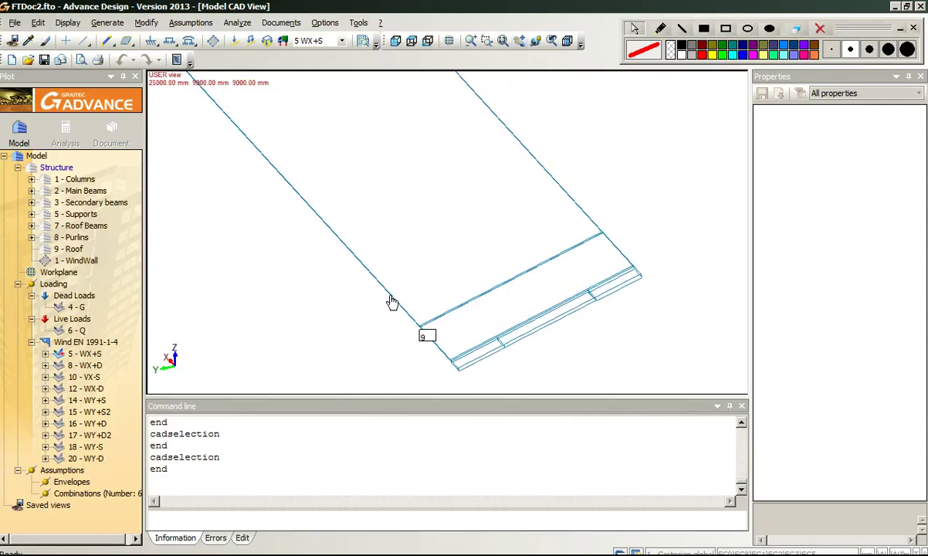
{"action": "middle_click_drag", "start_coordinate": [410, 294], "coordinate": [415, 295]}
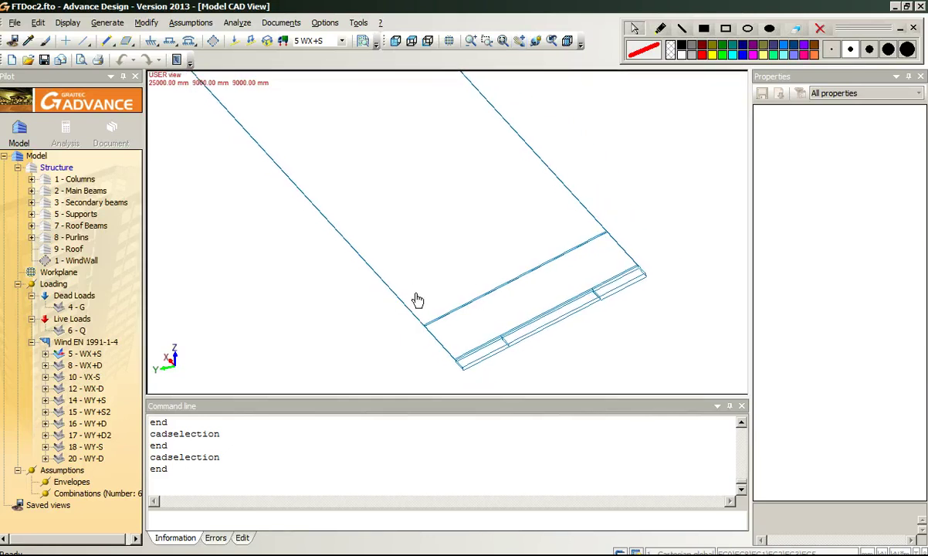
{"action": "left_click", "coordinate": [62, 354]}
{"action": "left_click", "coordinate": [61, 364]}
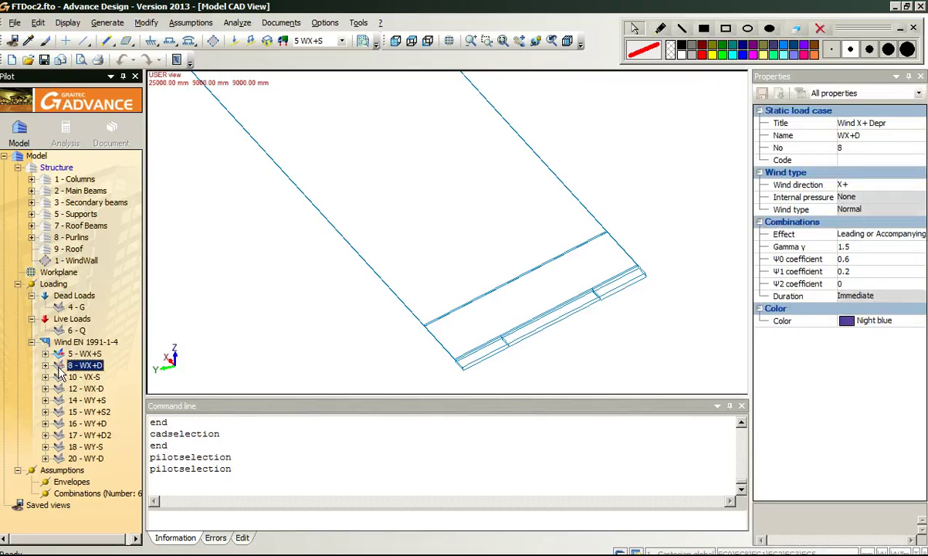
{"action": "left_click", "coordinate": [60, 354]}
{"action": "left_click", "coordinate": [61, 367]}
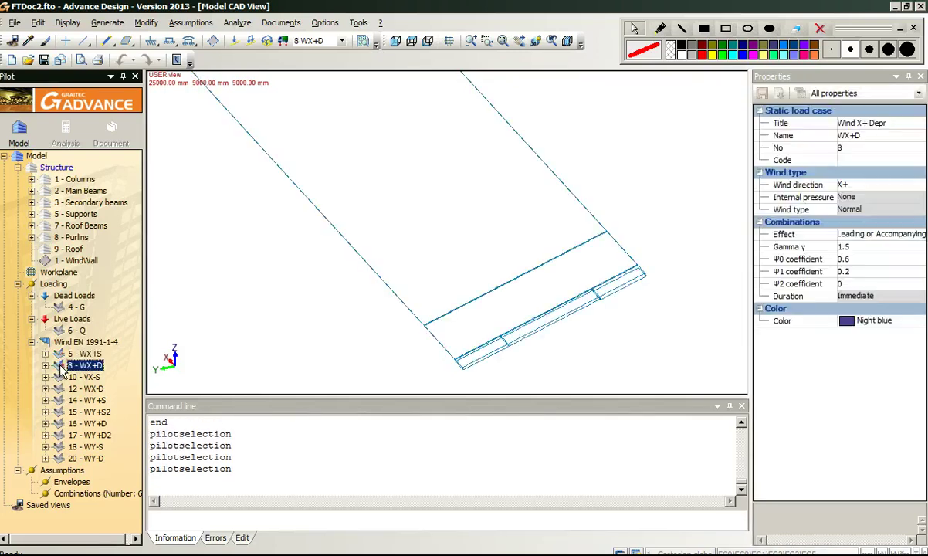
{"action": "left_click", "coordinate": [60, 353]}
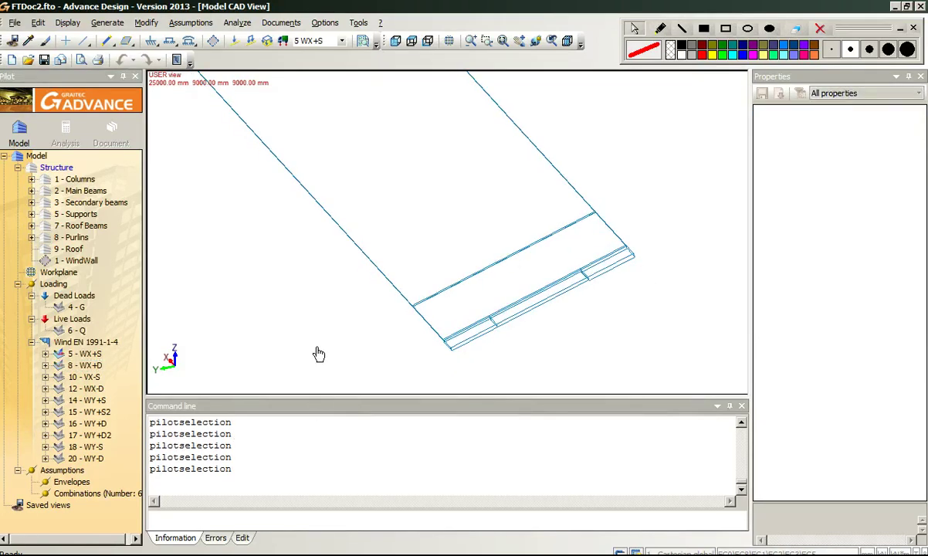
Overlay load case 8 - WX+D on 5 - WX+S at the near roof corner for comparison, and hide 8 - WX+D again.
{"action": "middle_click_drag", "start_coordinate": [326, 333], "coordinate": [253, 290]}
{"action": "scroll", "coordinate": [346, 322], "scroll_direction": "up", "scroll_amount": 5}
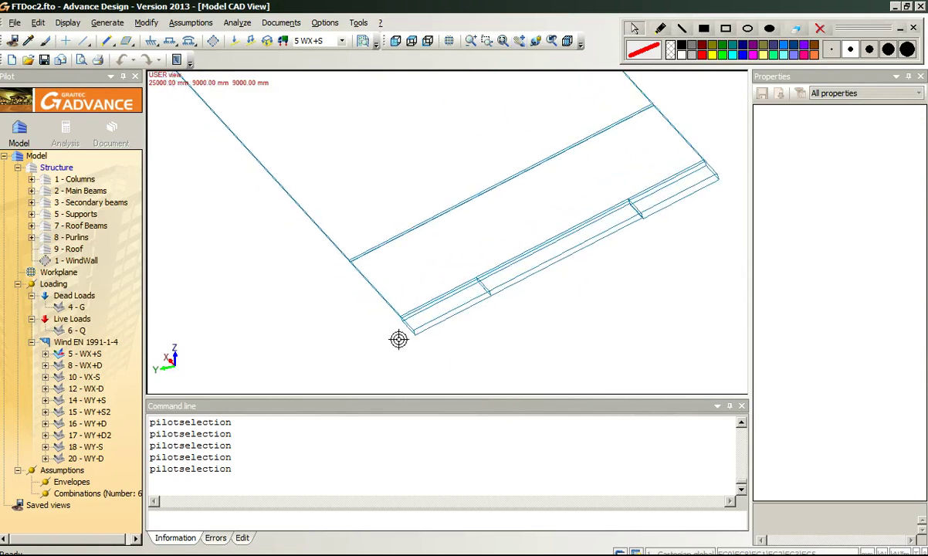
{"action": "scroll", "coordinate": [362, 324], "scroll_direction": "up", "scroll_amount": 1}
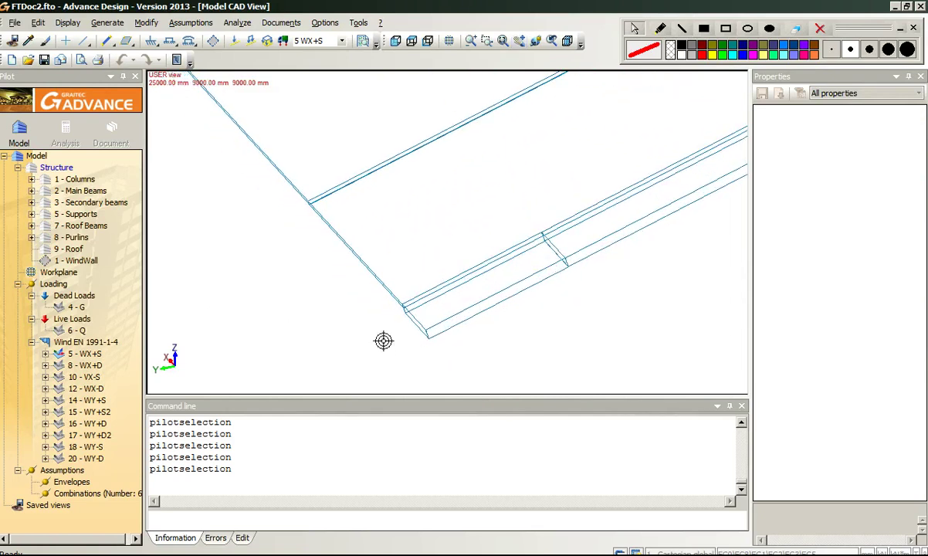
{"action": "left_click", "coordinate": [61, 366]}
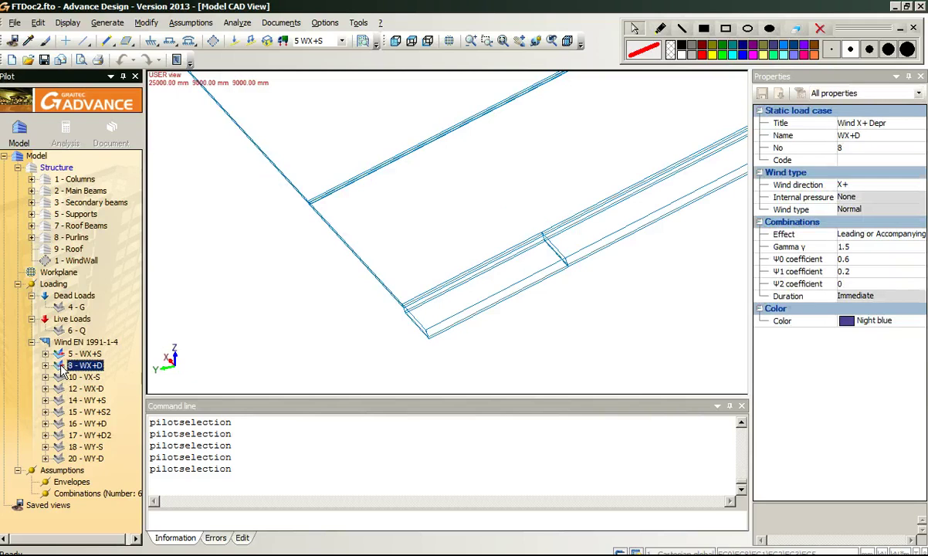
{"action": "middle_click_drag", "start_coordinate": [349, 357], "coordinate": [334, 350]}
{"action": "scroll", "coordinate": [352, 328], "scroll_direction": "up", "scroll_amount": 3}
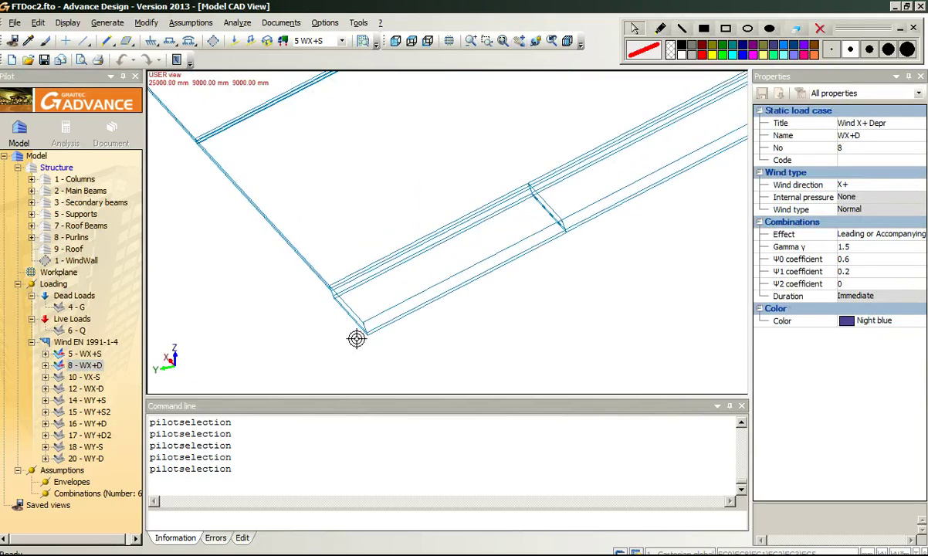
{"action": "left_click", "coordinate": [62, 366]}
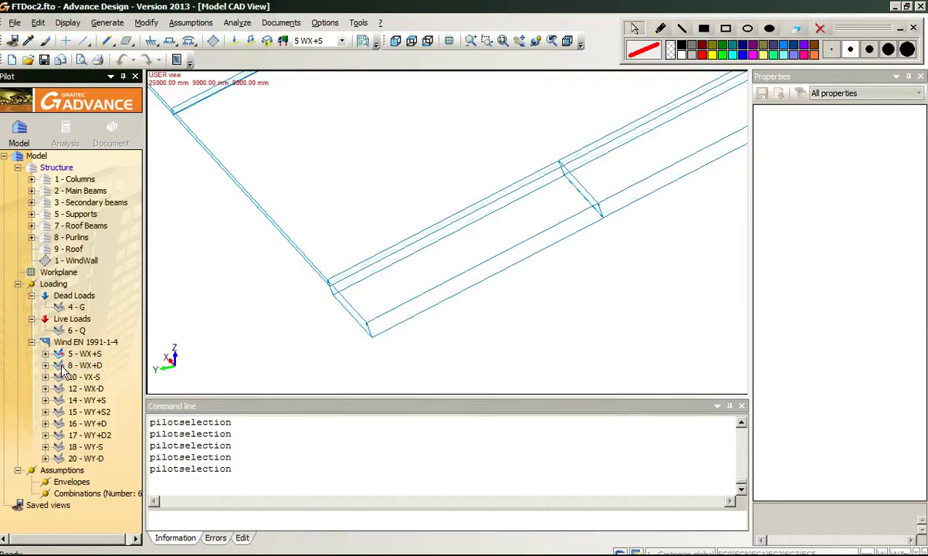
Replace the displayed load case 5 - WX+S with 10 - VX-S and view its load zones over the whole roof.
{"action": "left_click", "coordinate": [60, 357]}
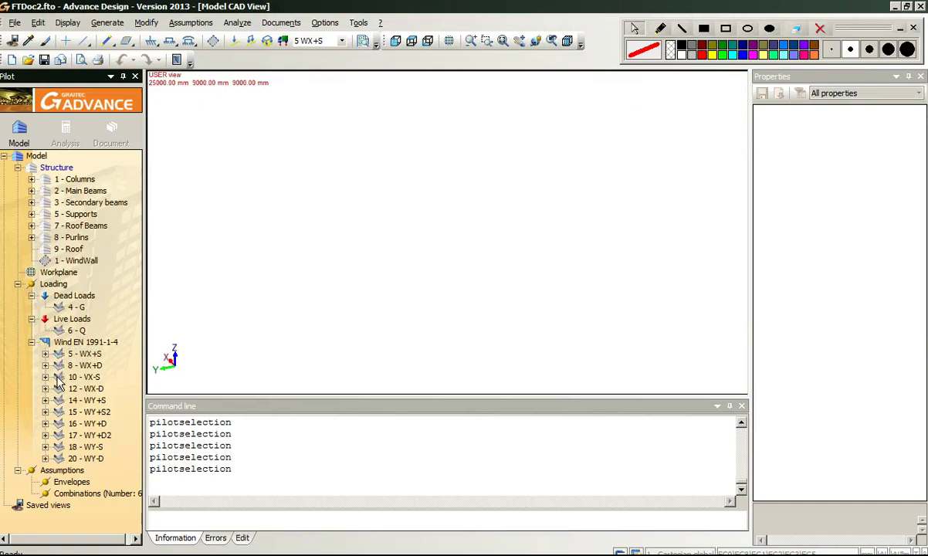
{"action": "left_click", "coordinate": [59, 378]}
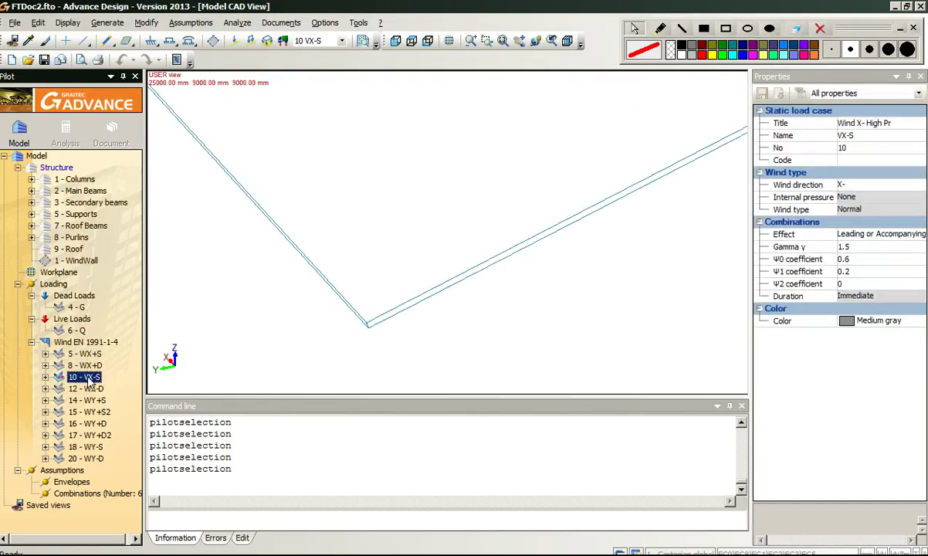
{"action": "middle_click_drag", "start_coordinate": [447, 321], "coordinate": [402, 292]}
{"action": "scroll", "coordinate": [405, 313], "scroll_direction": "down", "scroll_amount": 5}
{"action": "left_click_drag", "start_coordinate": [397, 335], "coordinate": [444, 292]}
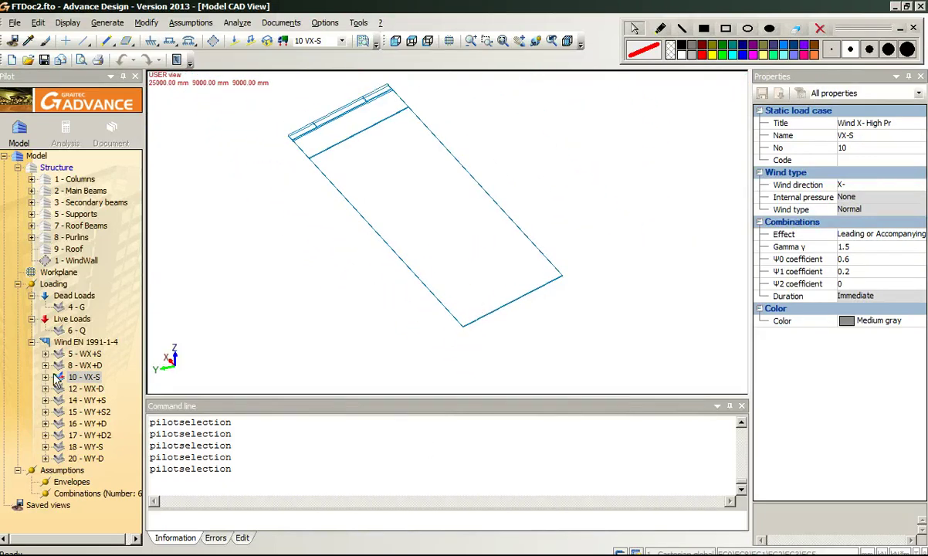
View the roof load zones of the wind load cases from 12 - WX-D to 18 - WY-S in turn, and hide them again.
{"action": "left_click", "coordinate": [81, 389]}
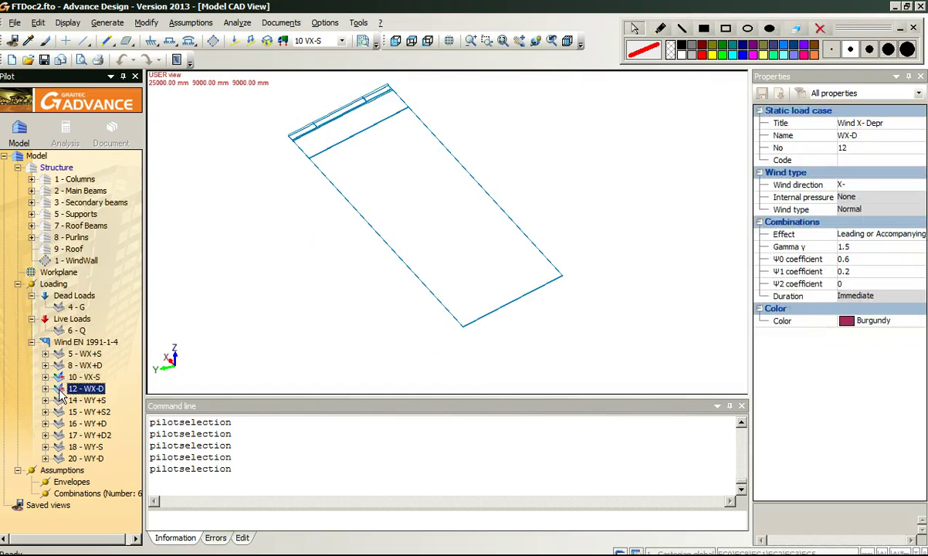
{"action": "left_click", "coordinate": [60, 400]}
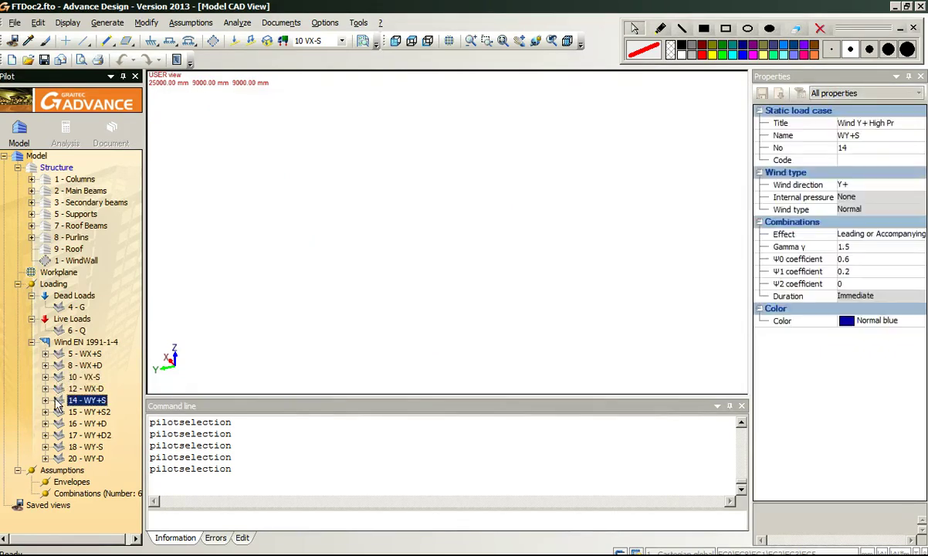
{"action": "left_click", "coordinate": [55, 425]}
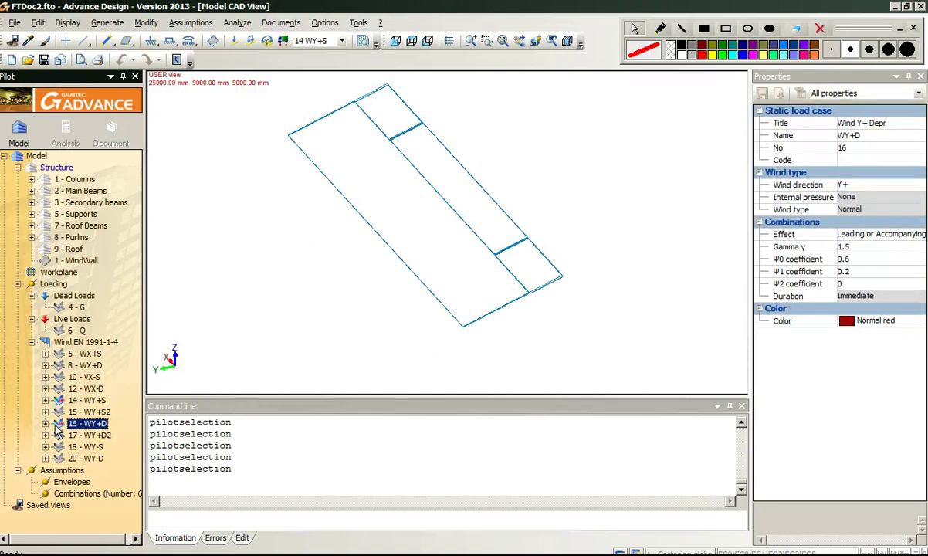
{"action": "left_click", "coordinate": [59, 436]}
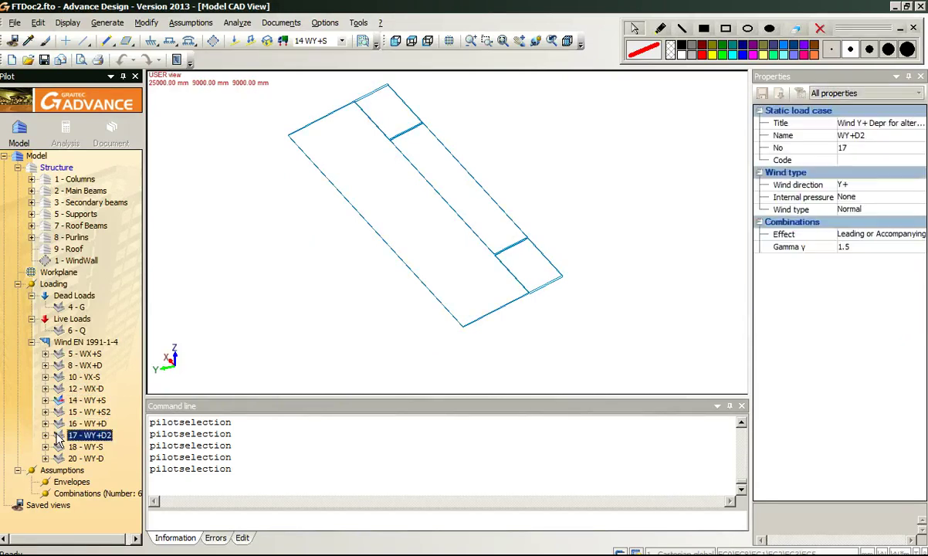
{"action": "left_click", "coordinate": [60, 413]}
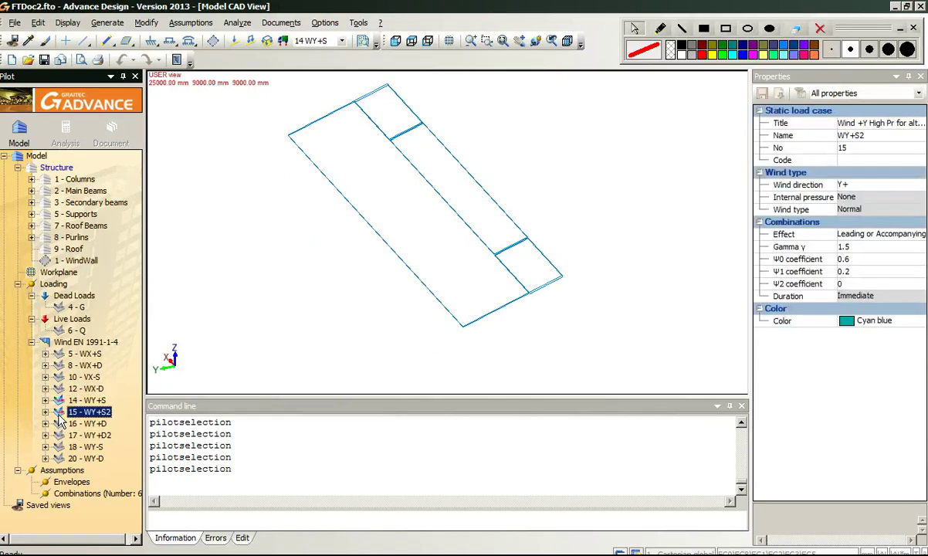
{"action": "left_click", "coordinate": [60, 448]}
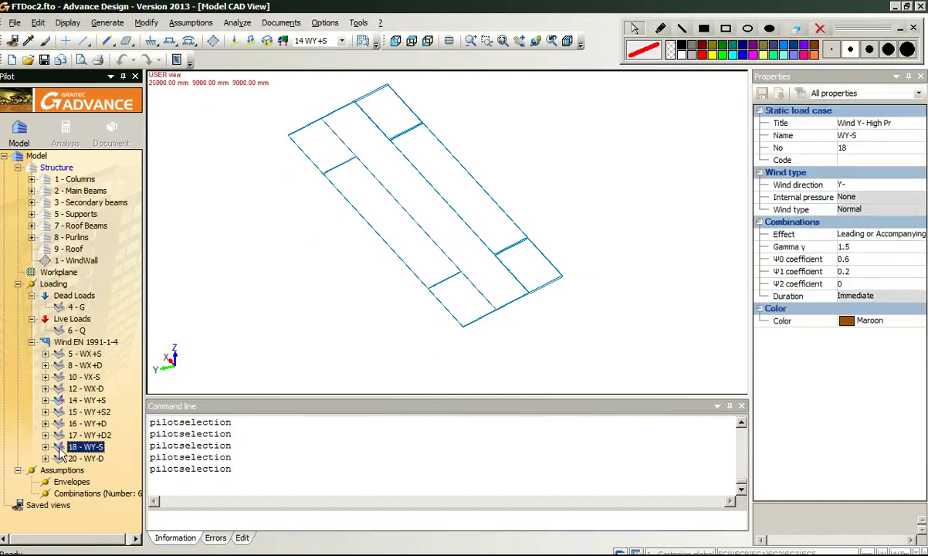
{"action": "left_click", "coordinate": [60, 400]}
{"action": "left_click", "coordinate": [47, 484]}
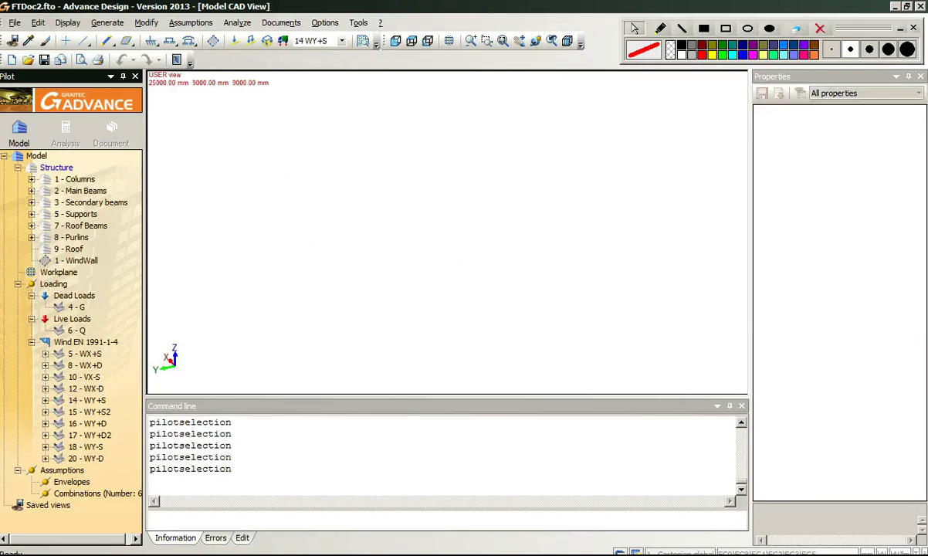
Show all load cases and the complete building structure in the model view.
{"action": "left_click", "coordinate": [35, 285]}
{"action": "left_click", "coordinate": [42, 298]}
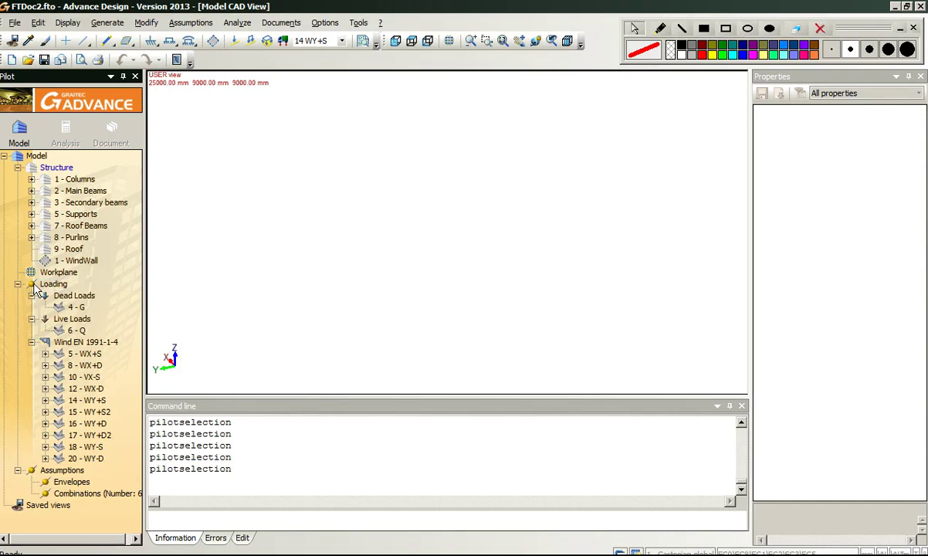
{"action": "left_click", "coordinate": [32, 167]}
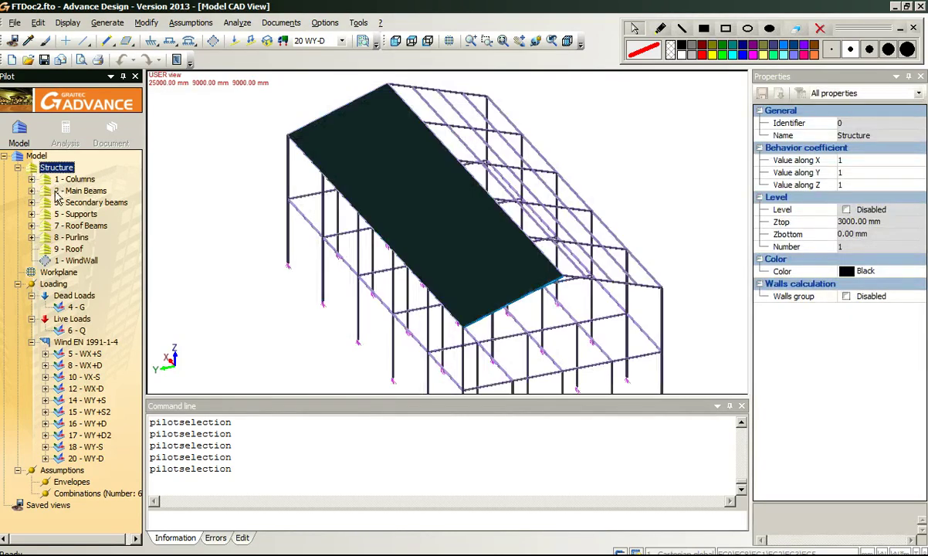
{"action": "middle_click_drag", "start_coordinate": [252, 299], "coordinate": [257, 277]}
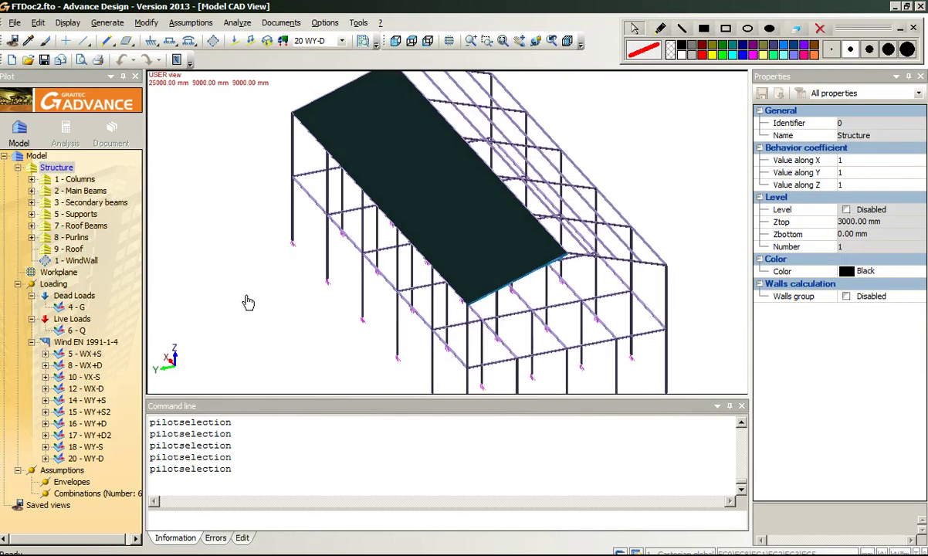
Open the load combination definitions and delete all existing combinations.
{"action": "right_click", "coordinate": [86, 494]}
{"action": "left_click", "coordinate": [122, 503]}
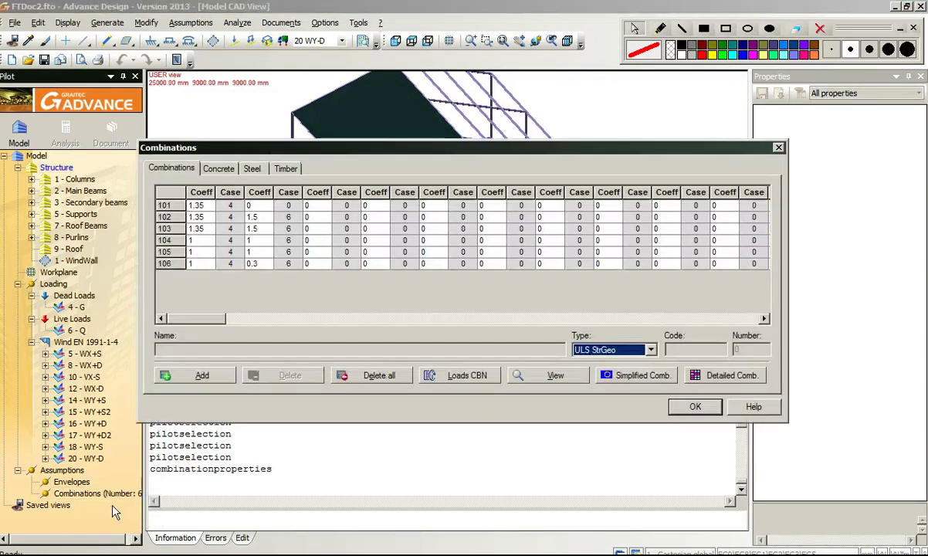
{"action": "left_click", "coordinate": [372, 379]}
Generate simplified STR/GEO combinations with the unfavorable dead load and category A live load options, updating the load case codes, and accept the list.
{"action": "left_click", "coordinate": [634, 376]}
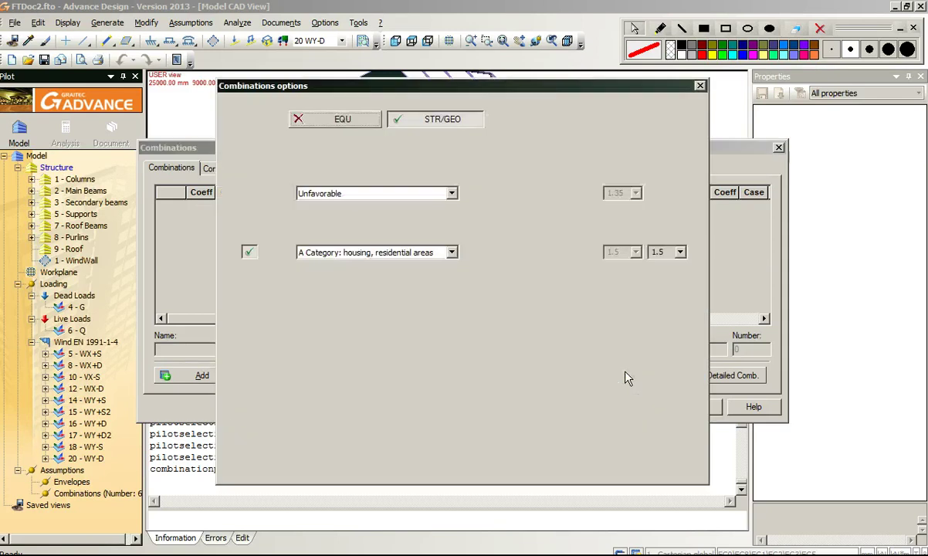
{"action": "left_click", "coordinate": [637, 466]}
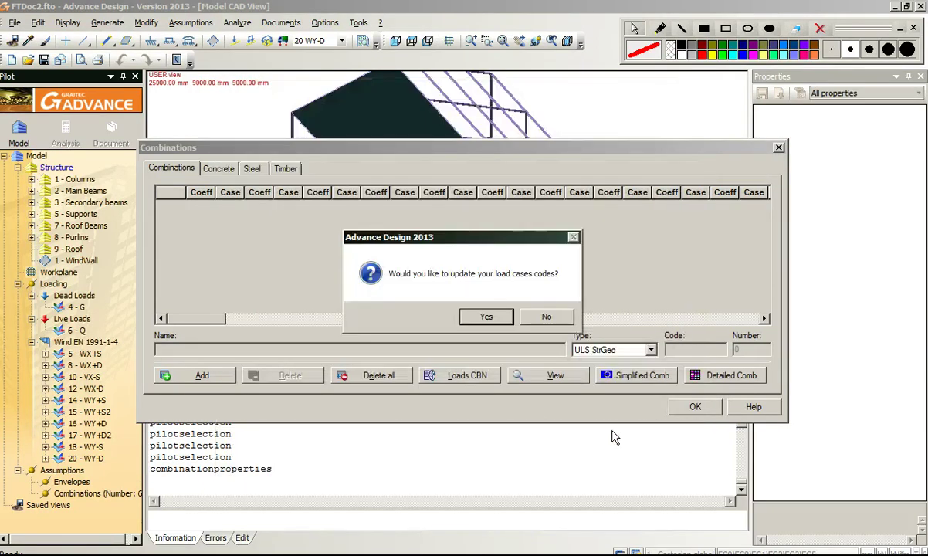
{"action": "left_click", "coordinate": [486, 317]}
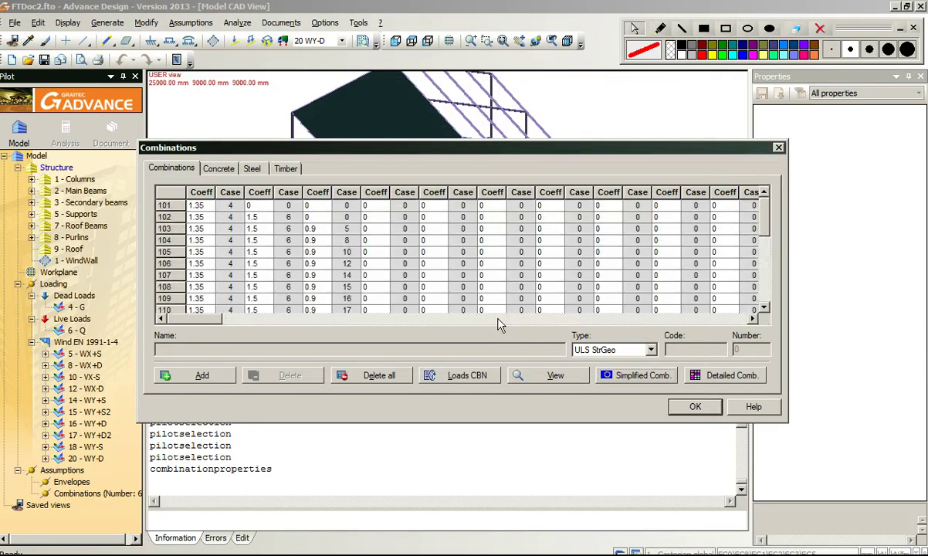
{"action": "mouse_move", "coordinate": [764, 217]}
{"action": "left_mouse_down"}
{"action": "mouse_move", "coordinate": [761, 282]}
{"action": "mouse_move", "coordinate": [767, 216]}
{"action": "left_mouse_up"}
{"action": "left_click", "coordinate": [684, 410]}
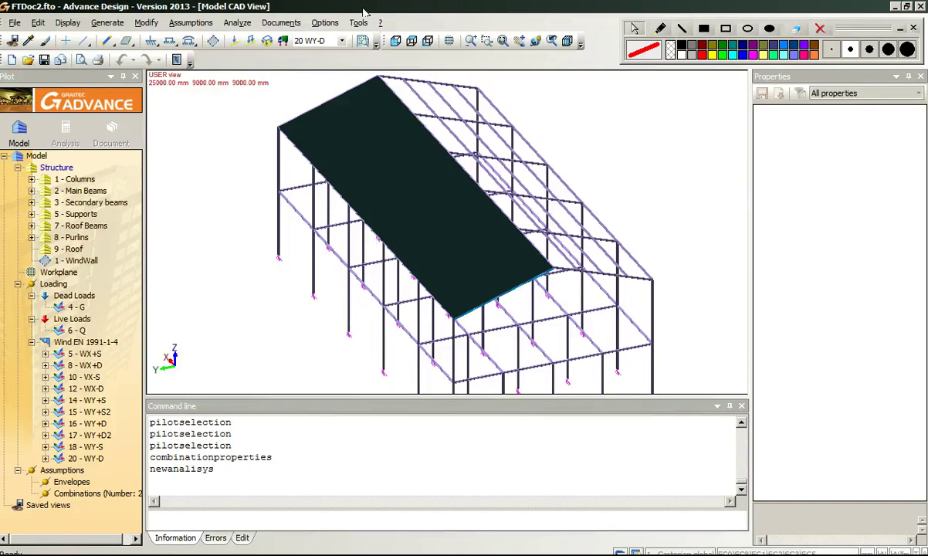
Create a new analysis model and run the verification, mesh, evaluation and FE calculation, agreeing to continue the model creation.
{"action": "left_click", "coordinate": [68, 131]}
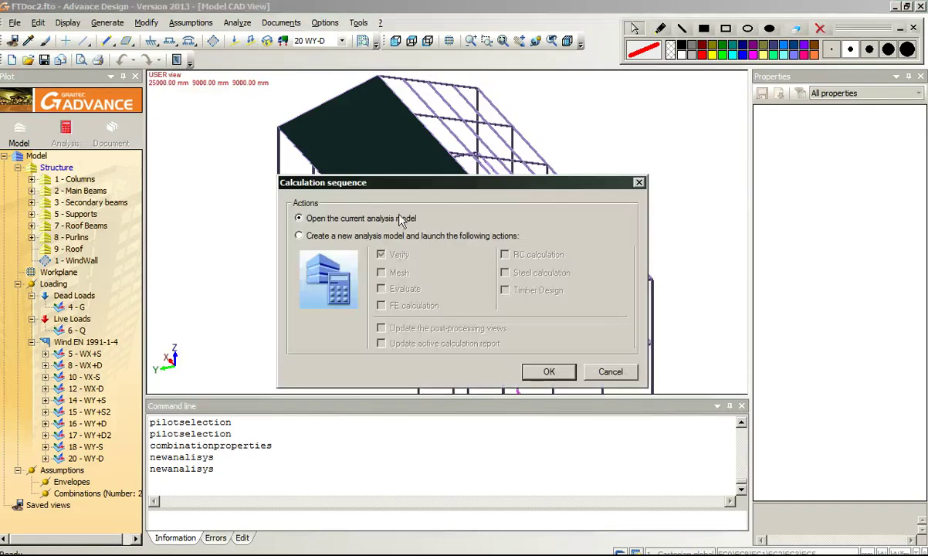
{"action": "left_click", "coordinate": [300, 236]}
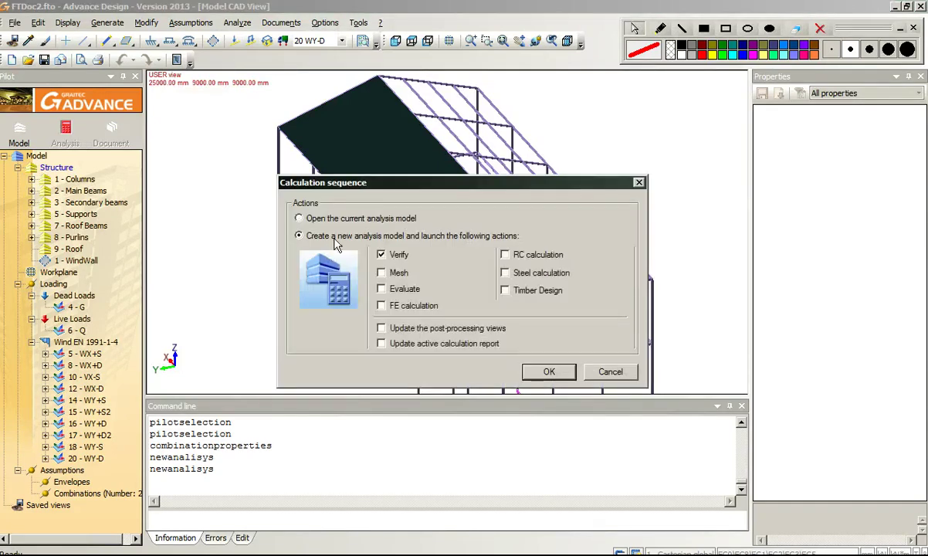
{"action": "left_click", "coordinate": [508, 277]}
{"action": "left_click", "coordinate": [508, 277]}
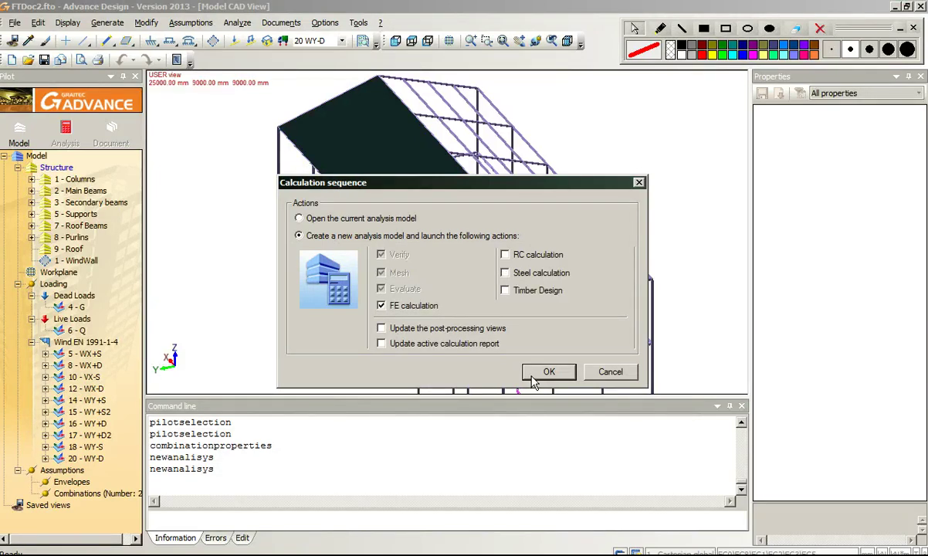
{"action": "left_click", "coordinate": [544, 373]}
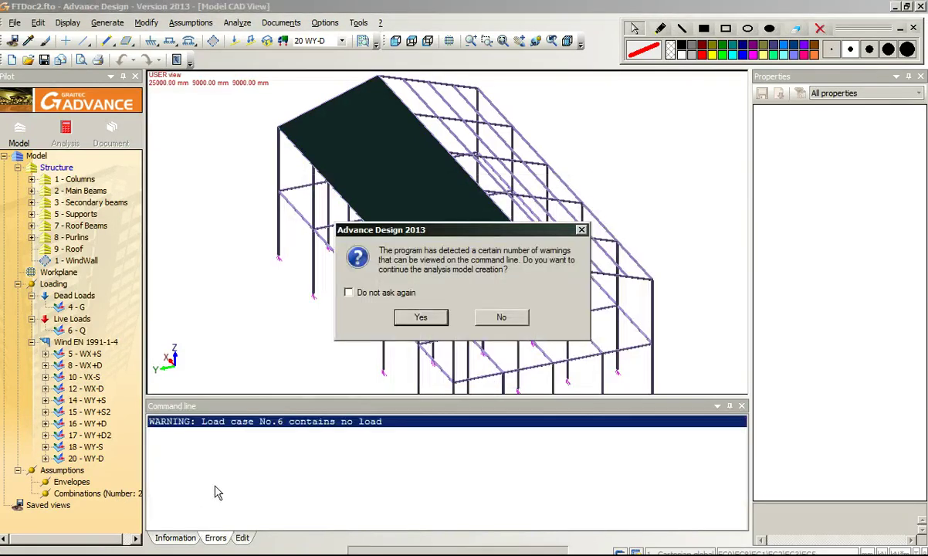
{"action": "left_click", "coordinate": [421, 317]}
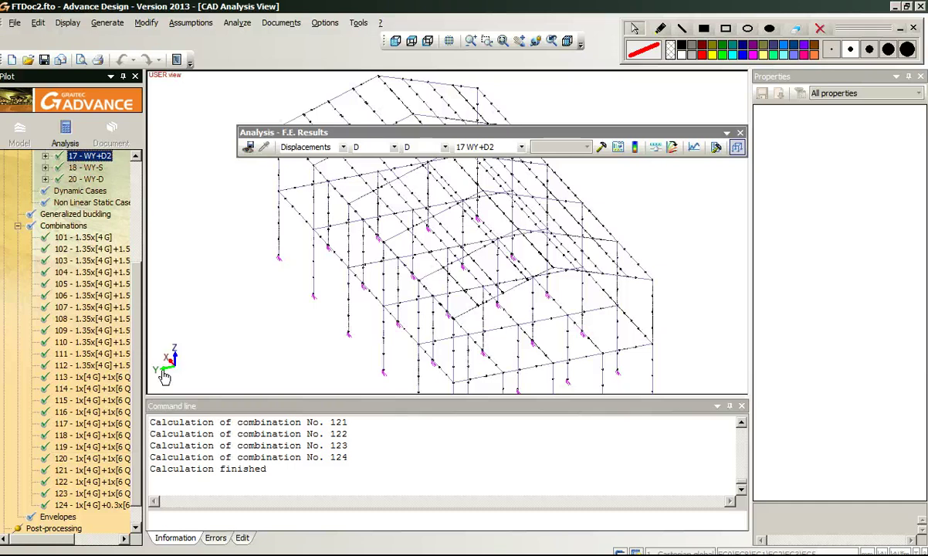
Collapse the elementary cases and combinations of the analysis model and expand its structure to list the elements.
{"action": "scroll", "coordinate": [139, 336], "scroll_direction": "up", "scroll_amount": 3}
{"action": "scroll", "coordinate": [142, 316], "scroll_direction": "up", "scroll_amount": 2}
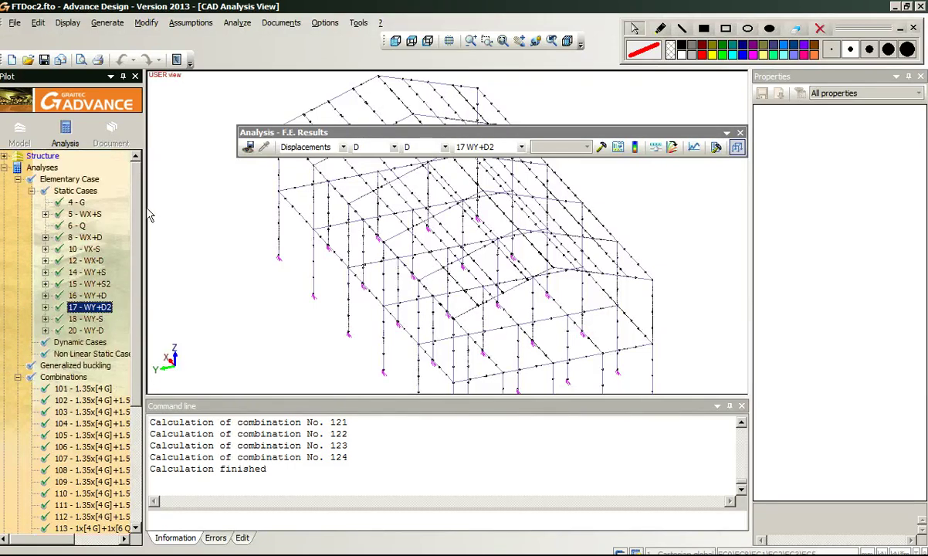
{"action": "left_click", "coordinate": [17, 179]}
{"action": "left_click", "coordinate": [17, 202]}
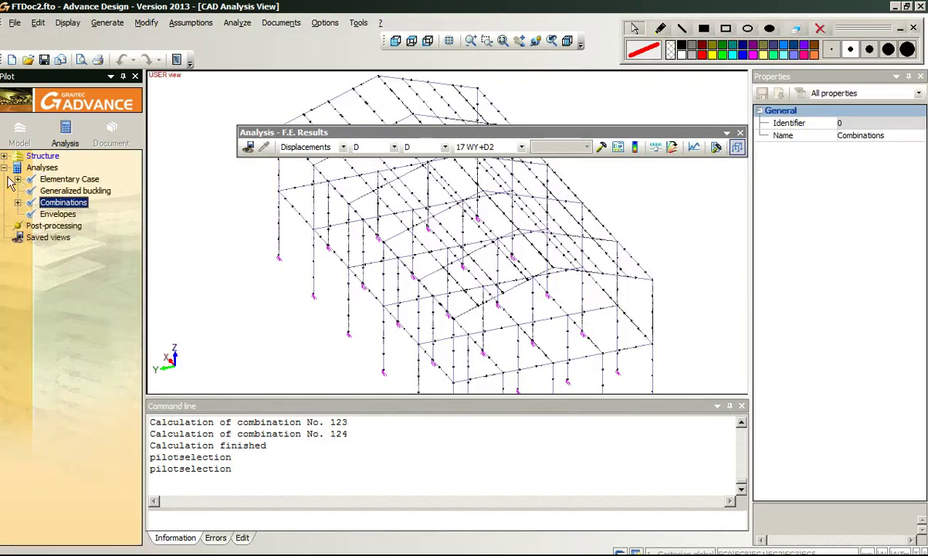
{"action": "left_click", "coordinate": [5, 167]}
{"action": "left_click", "coordinate": [4, 156]}
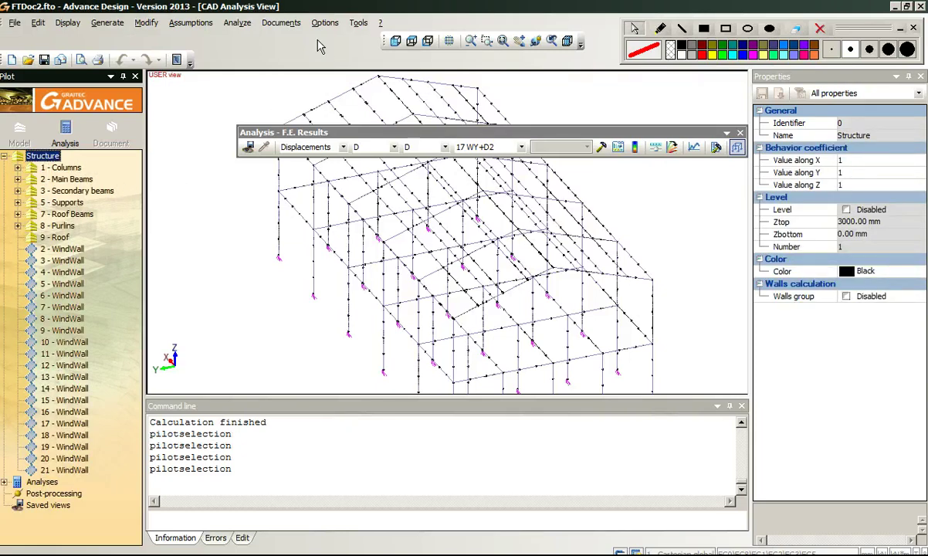
Inspect the properties of wind walls 2 to 6 in the analysis model one by one.
{"action": "left_click", "coordinate": [66, 249]}
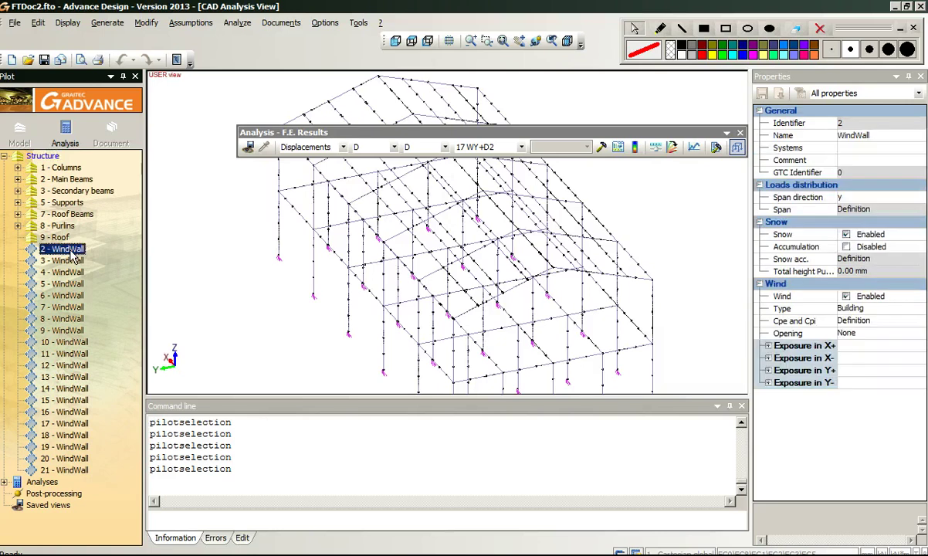
{"action": "left_click", "coordinate": [63, 262]}
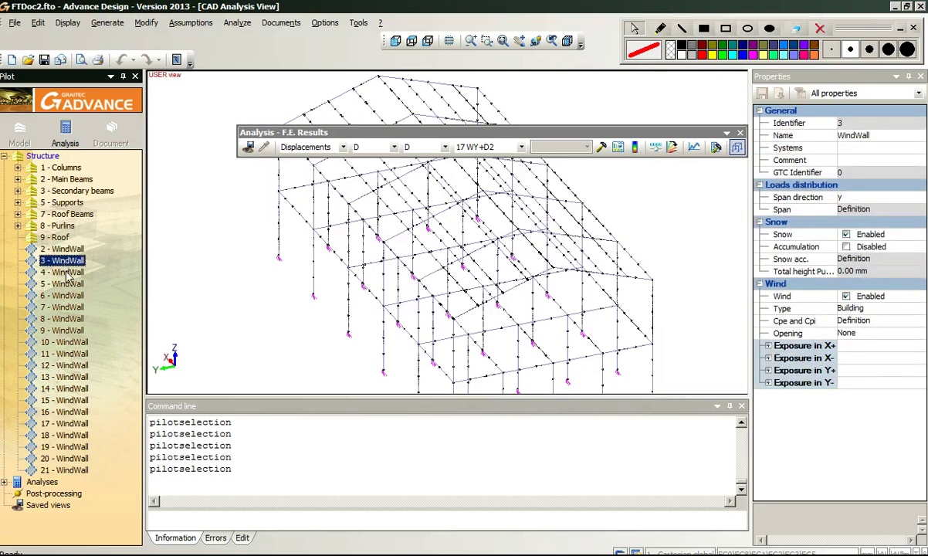
{"action": "left_click", "coordinate": [67, 273]}
{"action": "left_click", "coordinate": [66, 285]}
{"action": "left_click", "coordinate": [66, 297]}
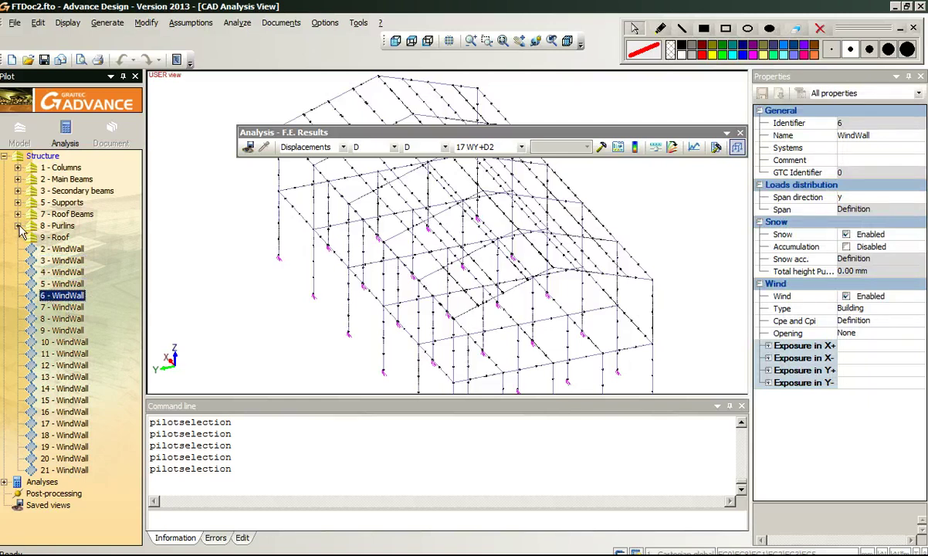
Display the total displacement D results of load case 17 WY+D2 on the structure.
{"action": "left_click", "coordinate": [322, 147]}
{"action": "left_click", "coordinate": [315, 159]}
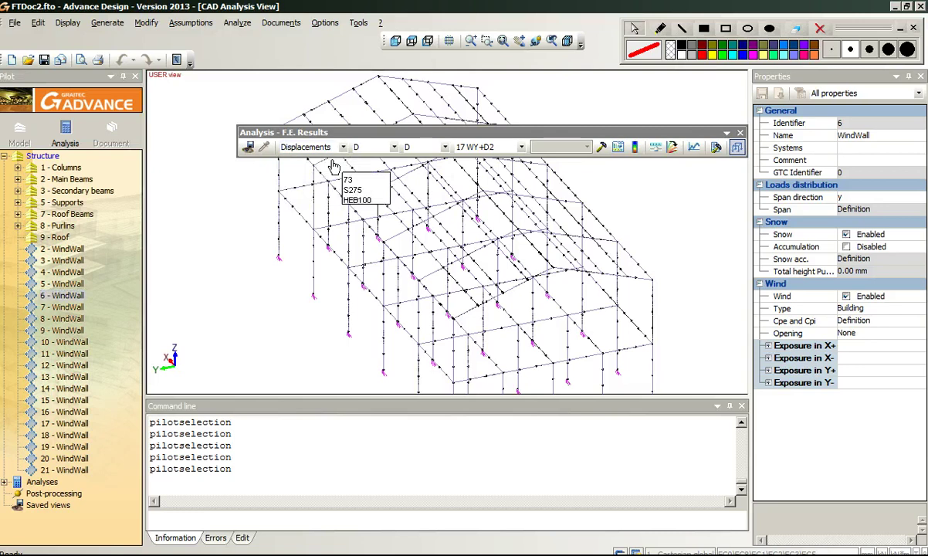
{"action": "left_click", "coordinate": [601, 148]}
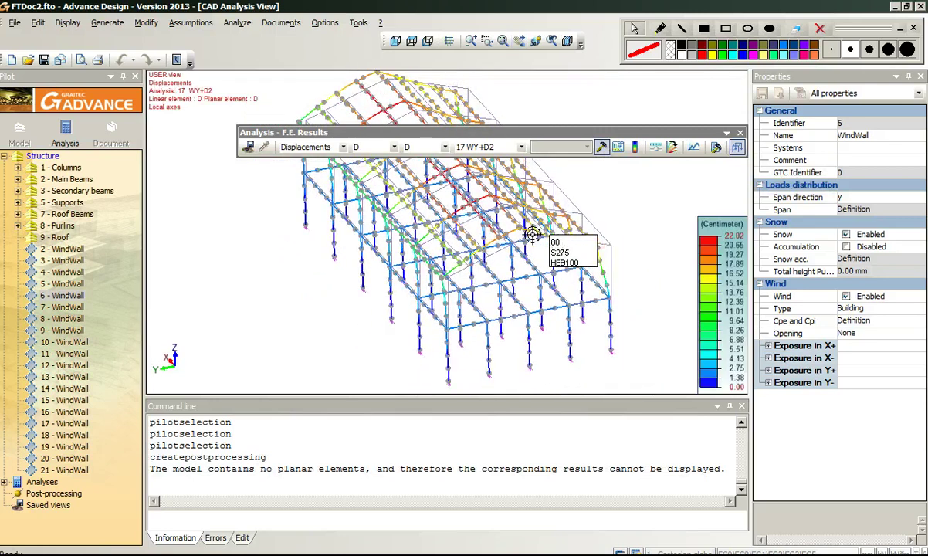
{"action": "middle_click_drag", "start_coordinate": [526, 257], "coordinate": [525, 278]}
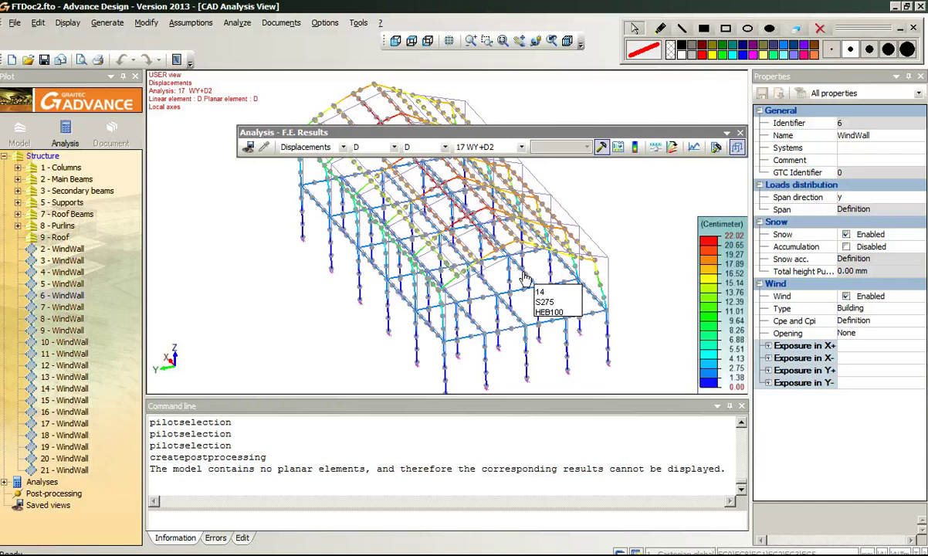
Switch the F.E. results from displacements to forces for load case 17 WY+D2.
{"action": "left_click", "coordinate": [394, 148]}
{"action": "left_click", "coordinate": [394, 147]}
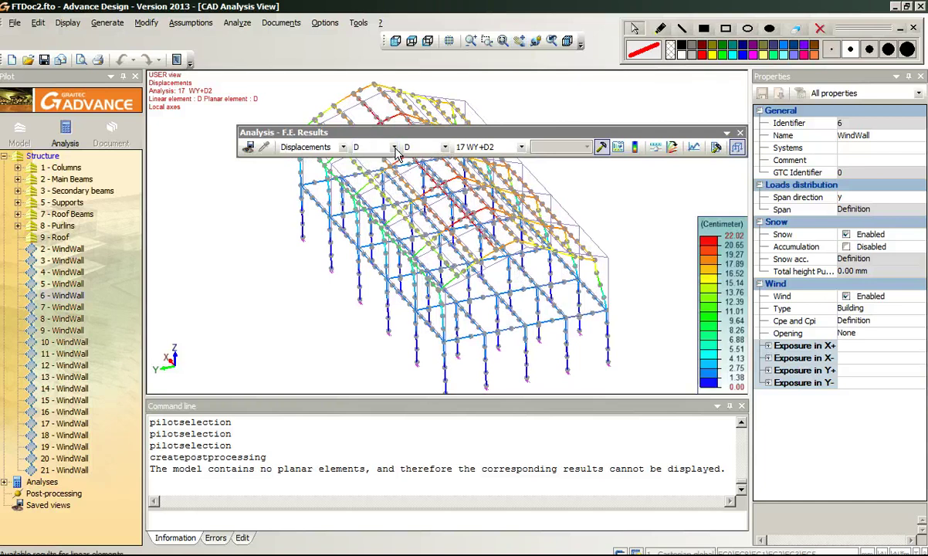
{"action": "left_click", "coordinate": [340, 148]}
{"action": "left_click", "coordinate": [308, 168]}
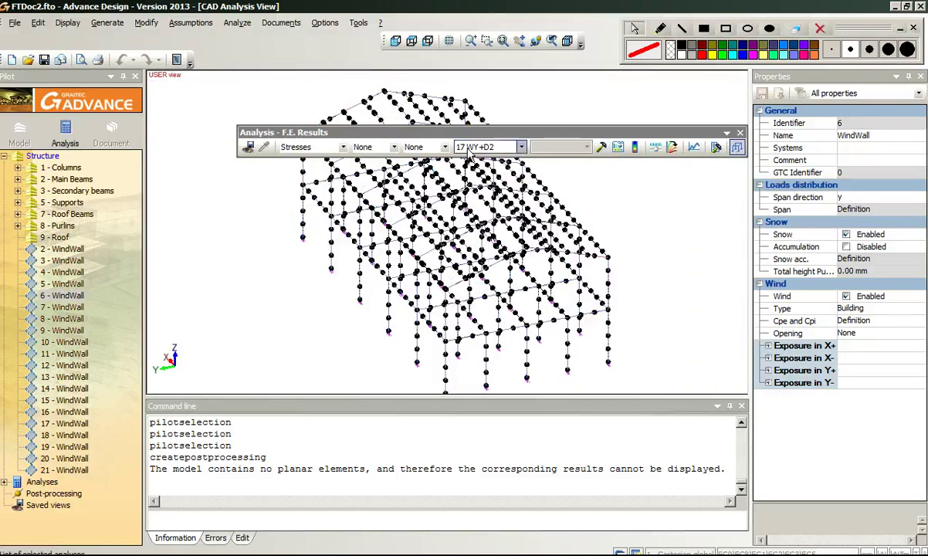
{"action": "left_click", "coordinate": [342, 147]}
{"action": "left_click", "coordinate": [316, 171]}
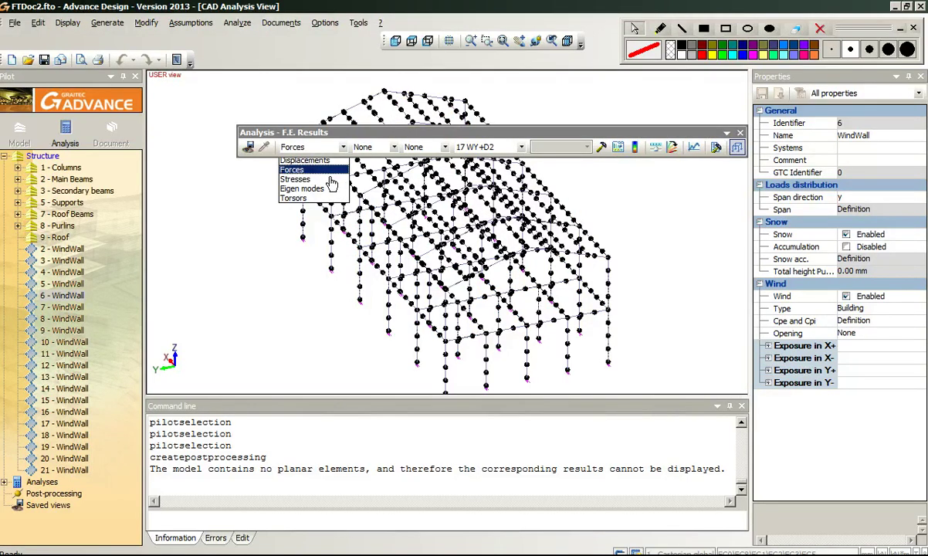
Display the Fz forces on the linear elements for load case 17 WY+D2 and examine the diagrams along the roof.
{"action": "left_click", "coordinate": [378, 147]}
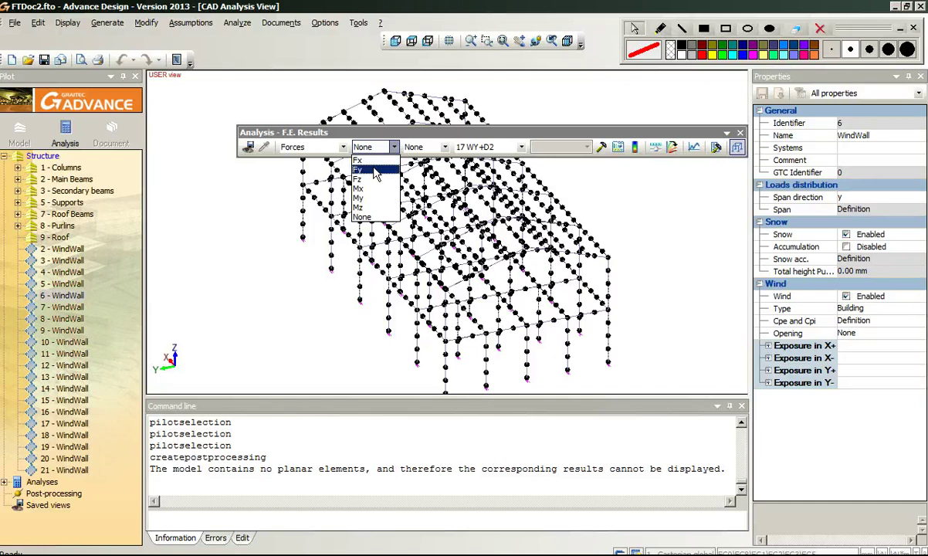
{"action": "left_click", "coordinate": [373, 179]}
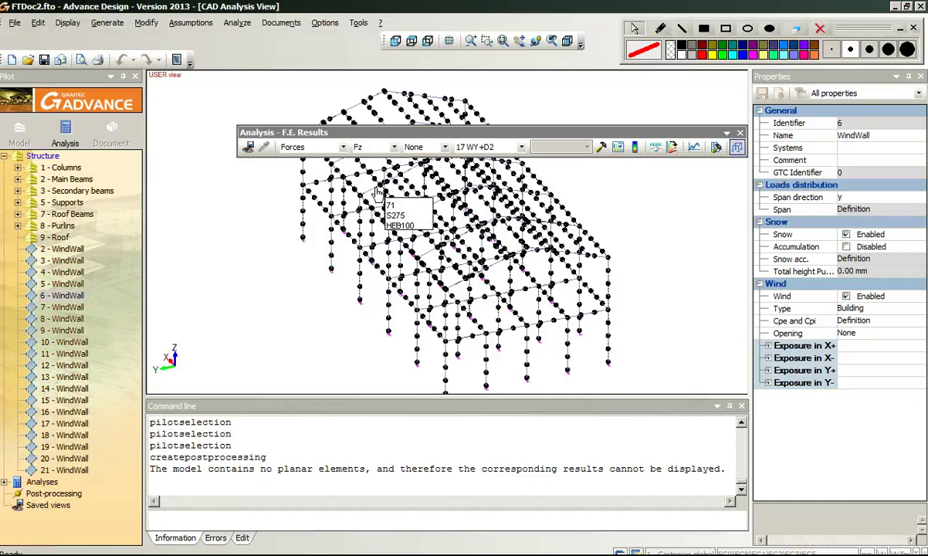
{"action": "left_click", "coordinate": [444, 146]}
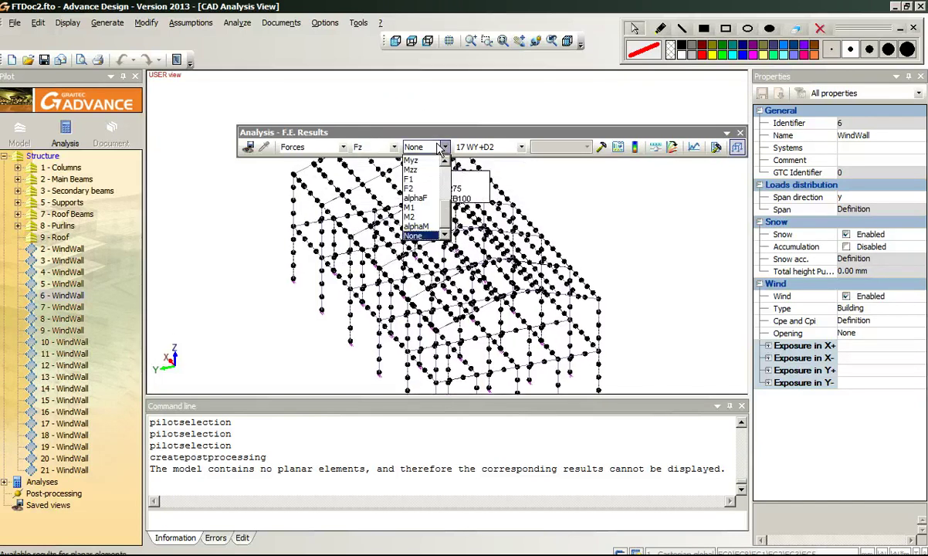
{"action": "left_click", "coordinate": [438, 146]}
{"action": "left_click", "coordinate": [599, 148]}
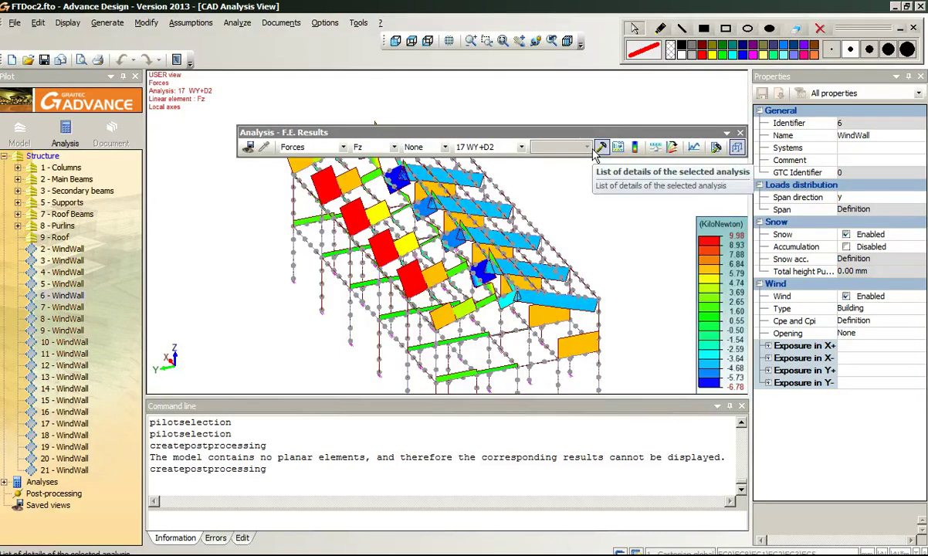
{"action": "middle_click_drag", "start_coordinate": [365, 235], "coordinate": [349, 283]}
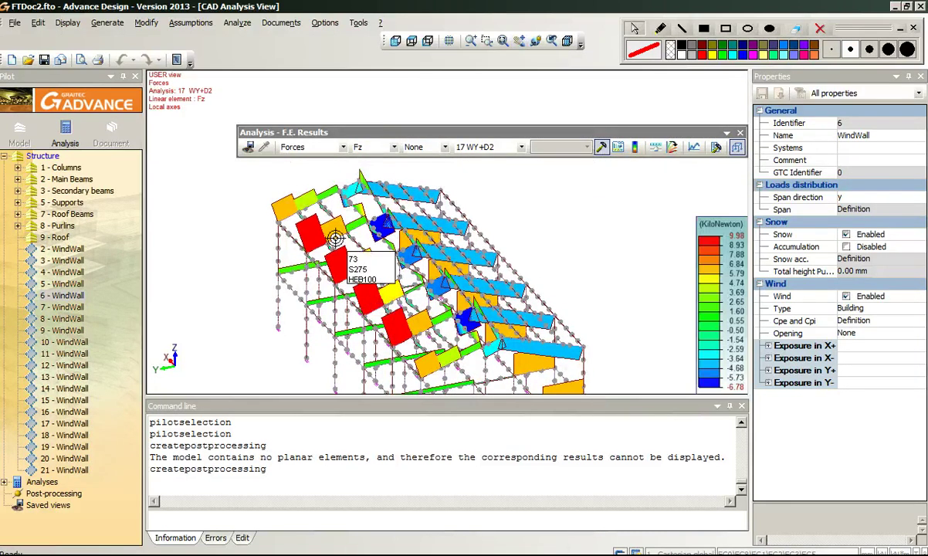
{"action": "scroll", "coordinate": [335, 238], "scroll_direction": "up", "scroll_amount": 5}
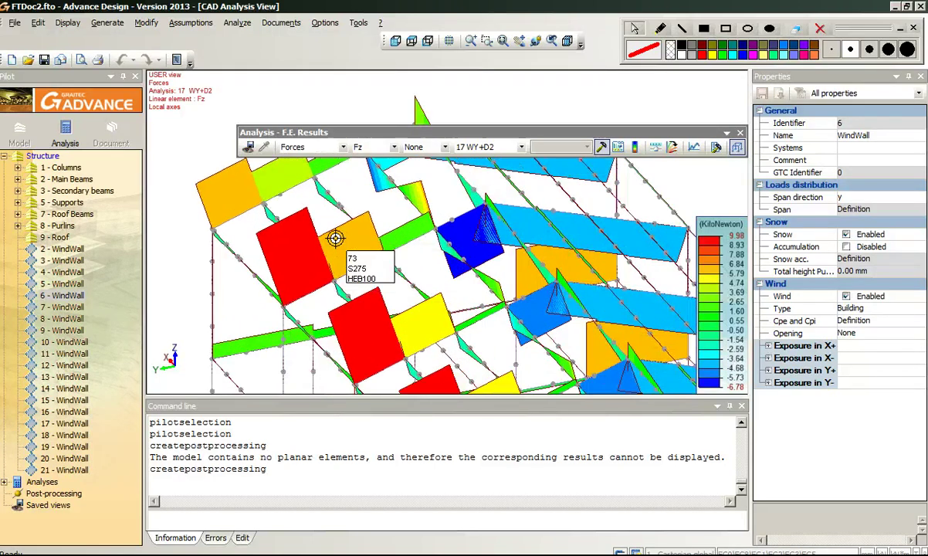
{"action": "scroll", "coordinate": [335, 238], "scroll_direction": "up", "scroll_amount": 1}
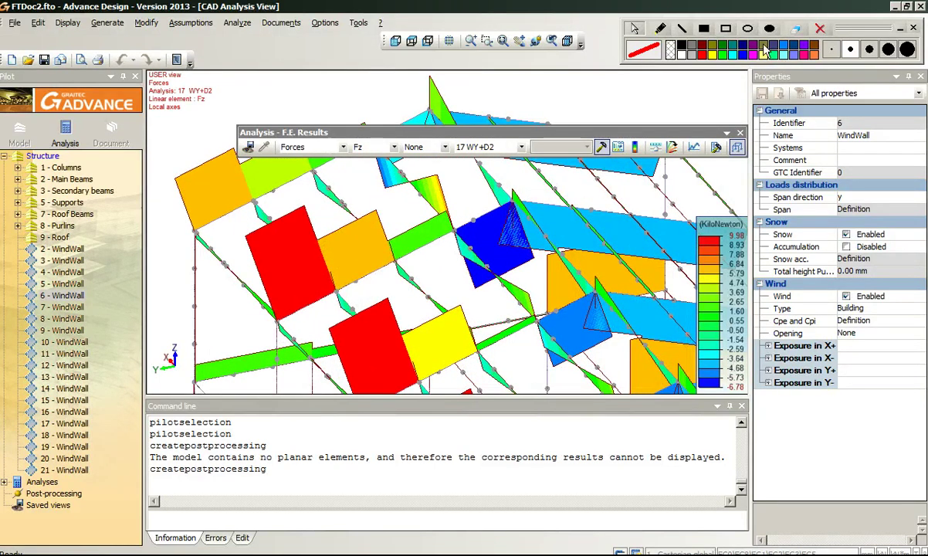
{"action": "left_click", "coordinate": [536, 43]}
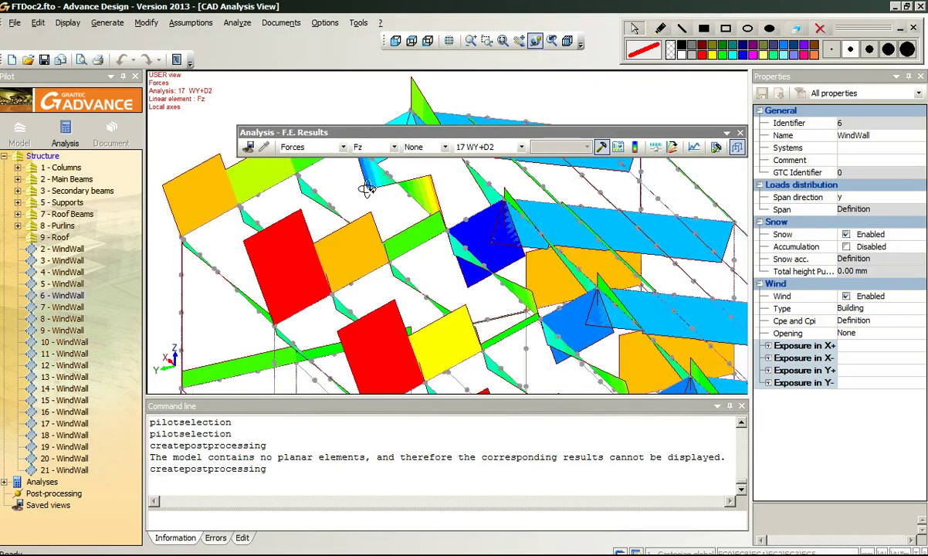
{"action": "left_click_drag", "start_coordinate": [368, 189], "coordinate": [436, 192]}
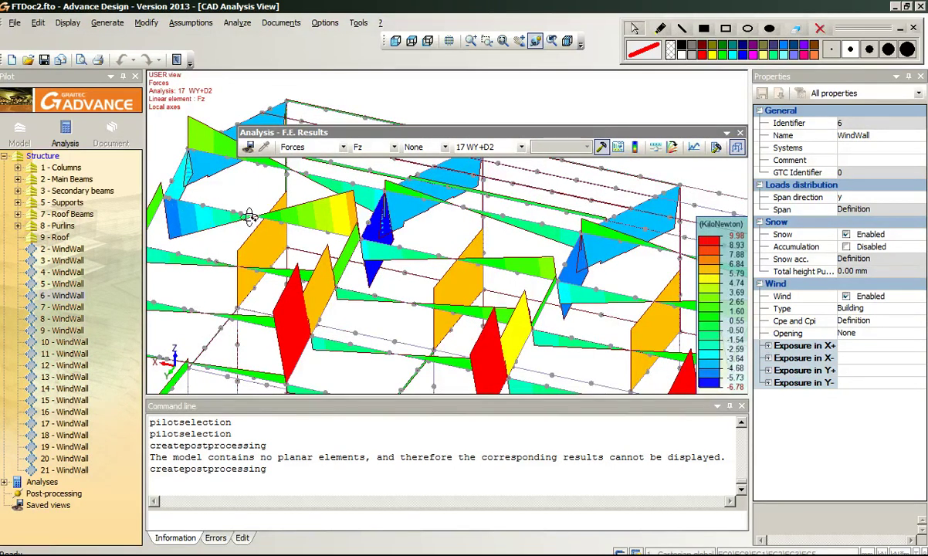
Return to the descriptive model and create a wind wall over the building's full long side at Y = 12000 mm, from base to eaves.
{"action": "left_click", "coordinate": [737, 148]}
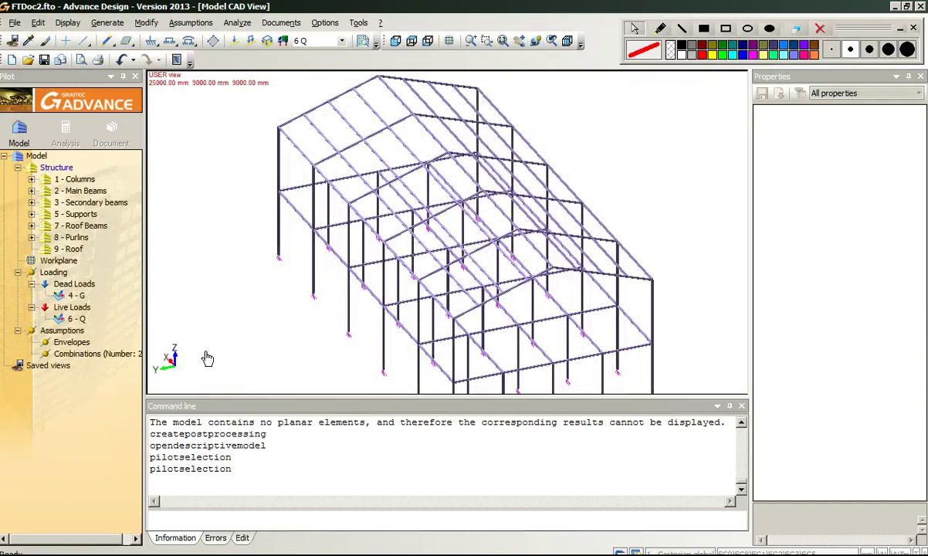
{"action": "middle_click_drag", "start_coordinate": [261, 292], "coordinate": [256, 286]}
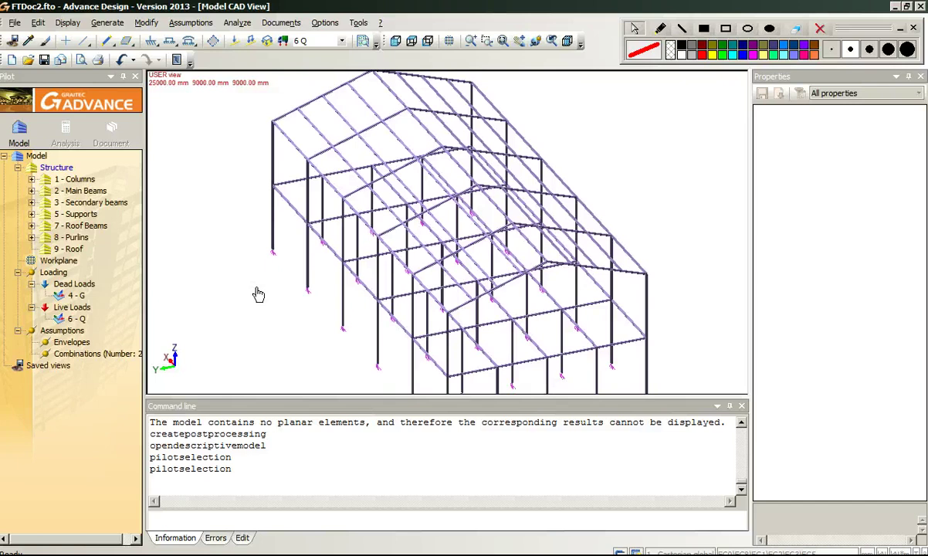
{"action": "middle_click_drag", "start_coordinate": [255, 250], "coordinate": [249, 257]}
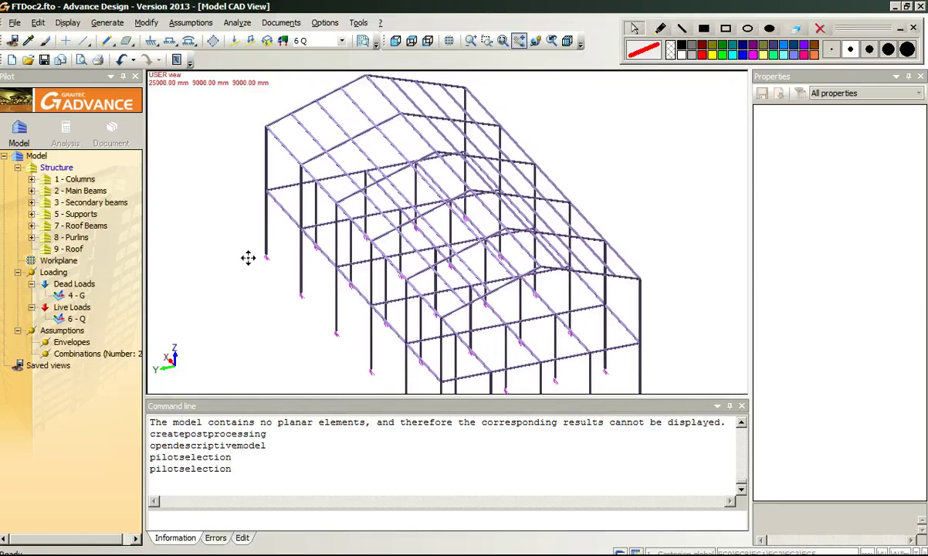
{"action": "left_click", "coordinate": [214, 44]}
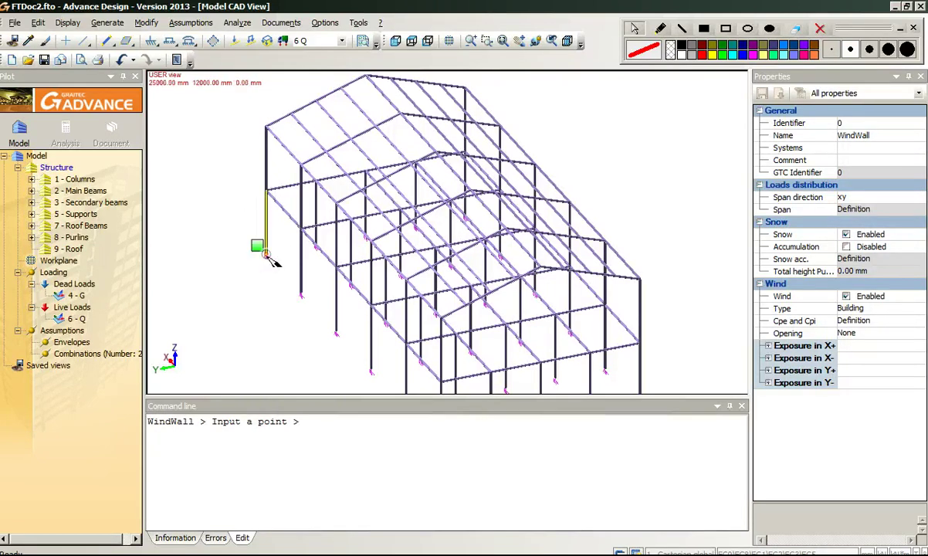
{"action": "left_click", "coordinate": [266, 126]}
{"action": "middle_click_drag", "start_coordinate": [389, 290], "coordinate": [291, 193]}
{"action": "left_click", "coordinate": [342, 220]}
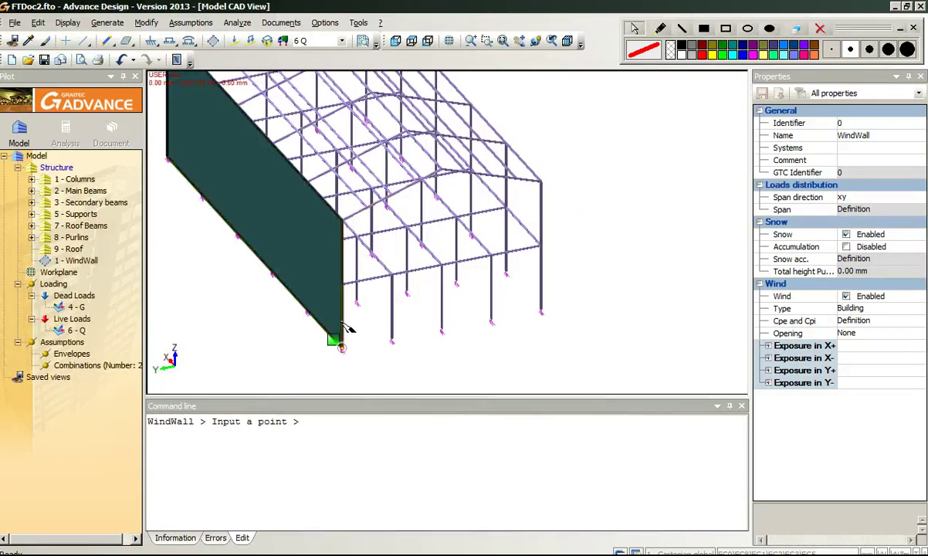
Create a wind wall over the gable end at X = 0, following the base corners, eaves and ridge.
{"action": "left_click", "coordinate": [341, 345]}
{"action": "key", "text": "Return"}
{"action": "left_click", "coordinate": [539, 312]}
{"action": "left_click", "coordinate": [441, 169]}
{"action": "left_click", "coordinate": [342, 220]}
{"action": "right_click", "coordinate": [342, 220]}
Create a wind wall over the opposite long side at Y = 0, from the column bases to the eaves.
{"action": "middle_click_drag", "start_coordinate": [583, 259], "coordinate": [526, 346]}
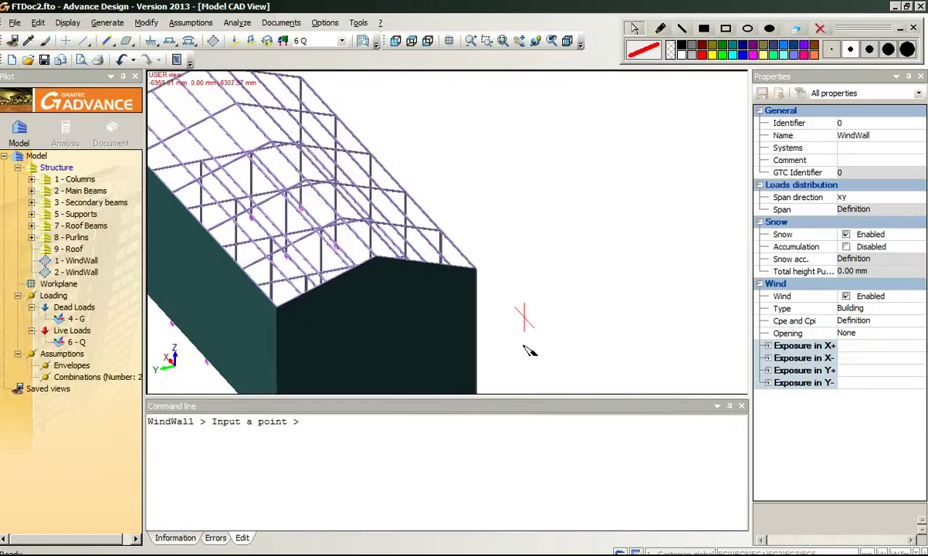
{"action": "left_click", "coordinate": [534, 41]}
{"action": "left_click_drag", "start_coordinate": [550, 170], "coordinate": [433, 183]}
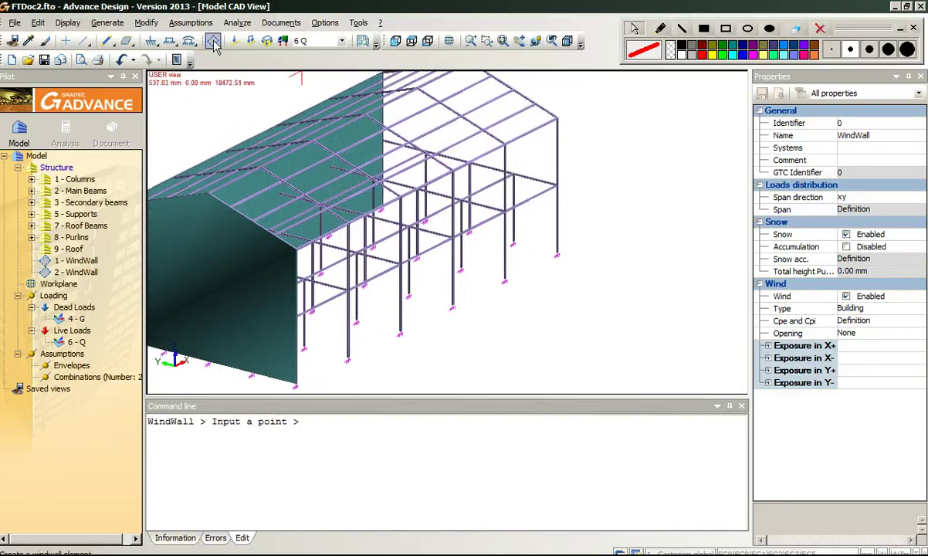
{"action": "left_click", "coordinate": [297, 251]}
{"action": "left_click", "coordinate": [558, 253]}
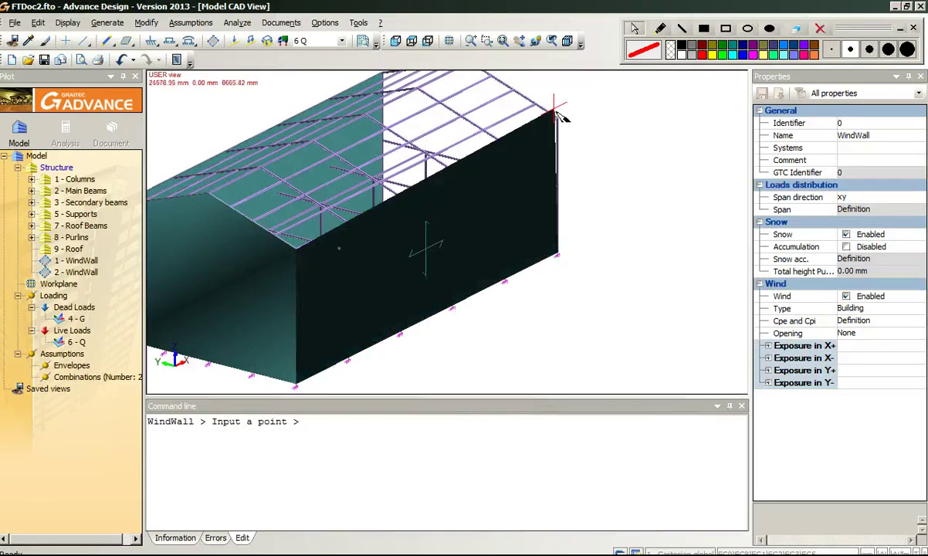
{"action": "left_click", "coordinate": [557, 118]}
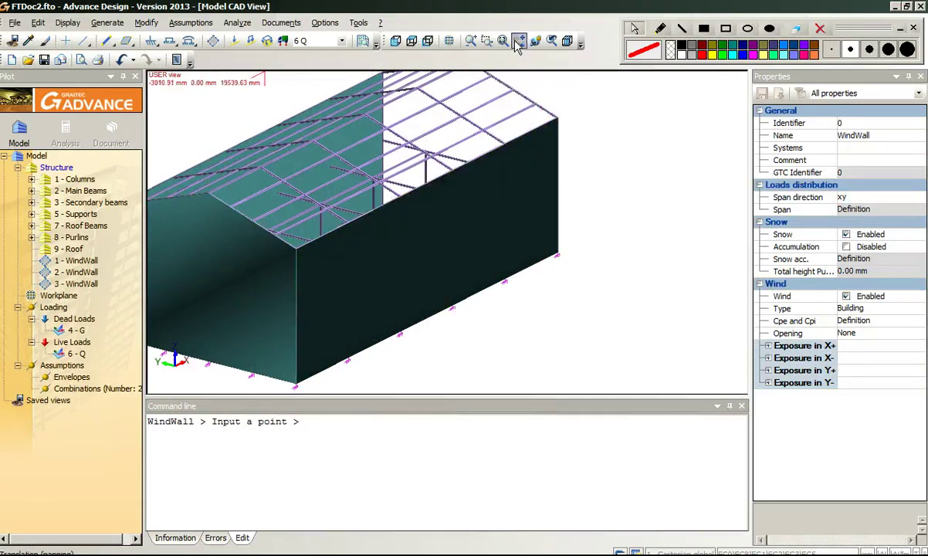
{"action": "left_click", "coordinate": [551, 41]}
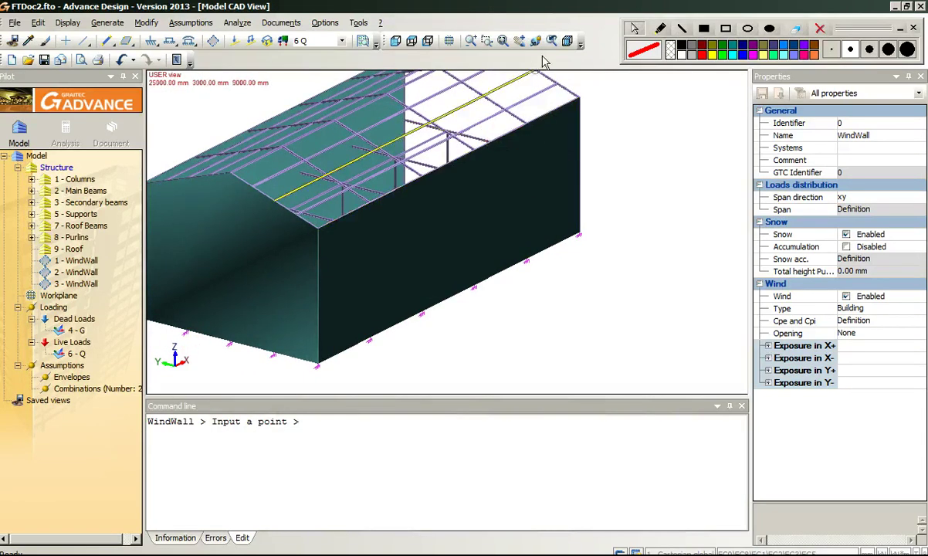
{"action": "left_click", "coordinate": [535, 41]}
{"action": "left_click_drag", "start_coordinate": [561, 136], "coordinate": [392, 125]}
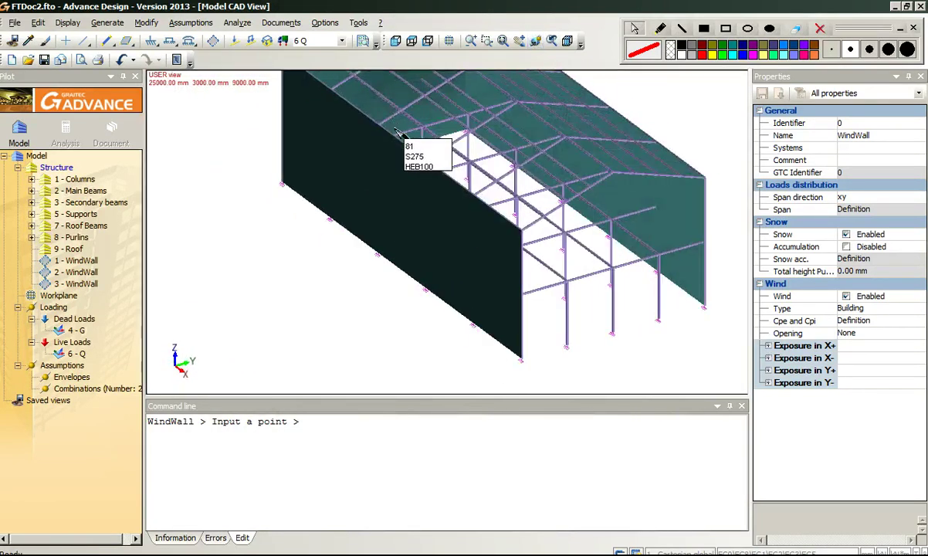
{"action": "left_click", "coordinate": [213, 42]}
{"action": "left_click", "coordinate": [522, 357]}
{"action": "left_click", "coordinate": [521, 228]}
{"action": "left_click", "coordinate": [608, 171]}
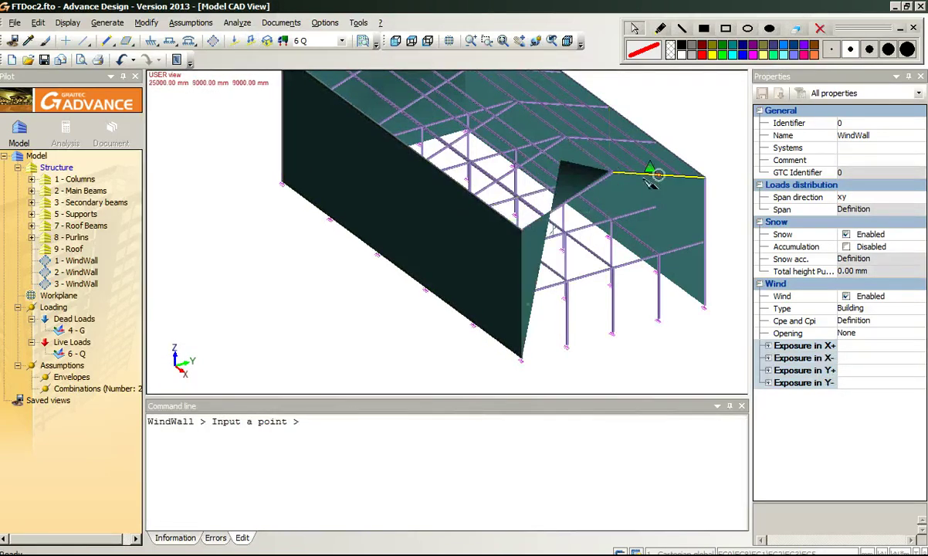
{"action": "key", "text": "Escape"}
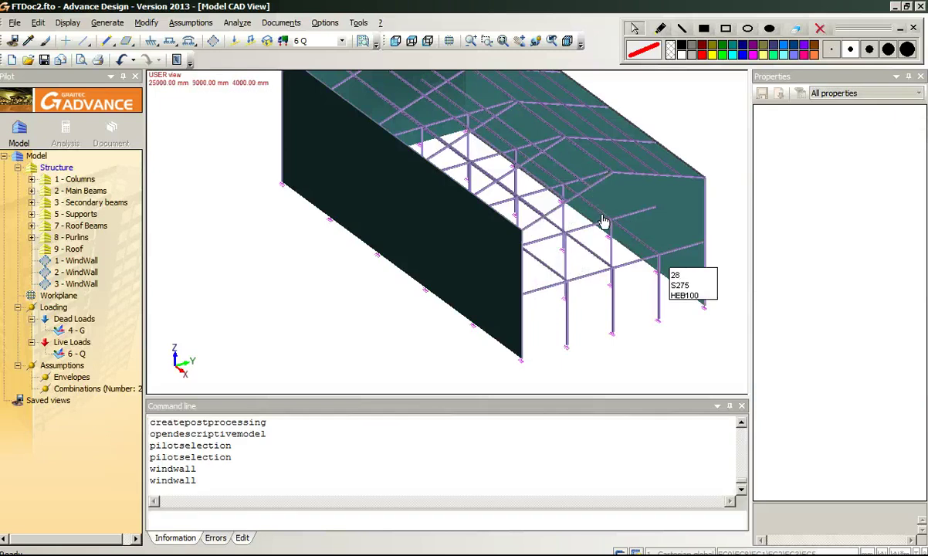
Create a wind wall over the gable end at X = 25000 mm, through the base corners, eaves and ridge.
{"action": "left_click", "coordinate": [213, 41]}
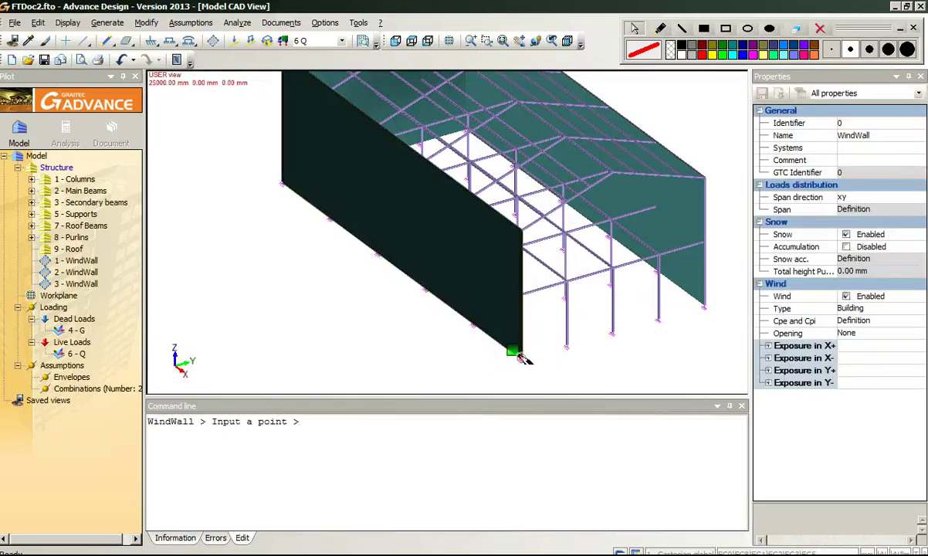
{"action": "left_click", "coordinate": [521, 358]}
{"action": "left_click", "coordinate": [521, 228]}
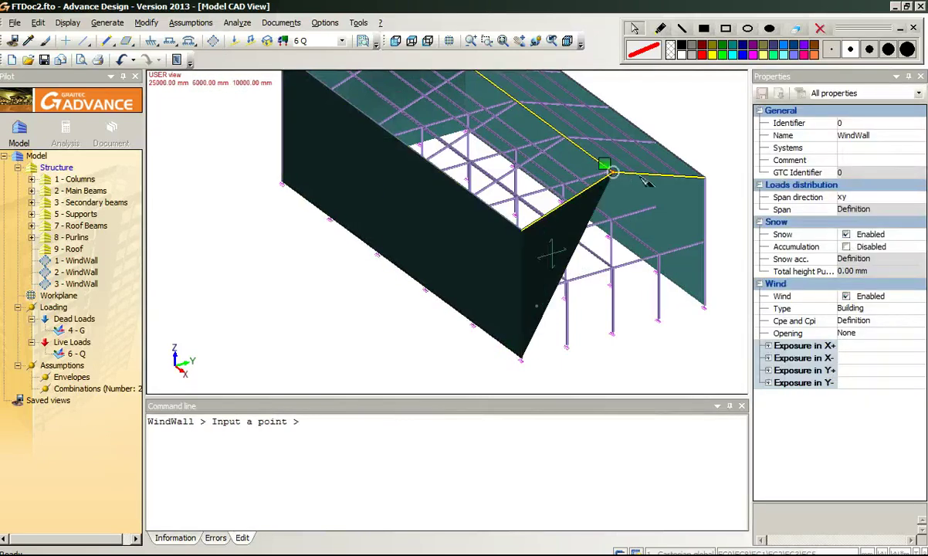
{"action": "left_click", "coordinate": [705, 177]}
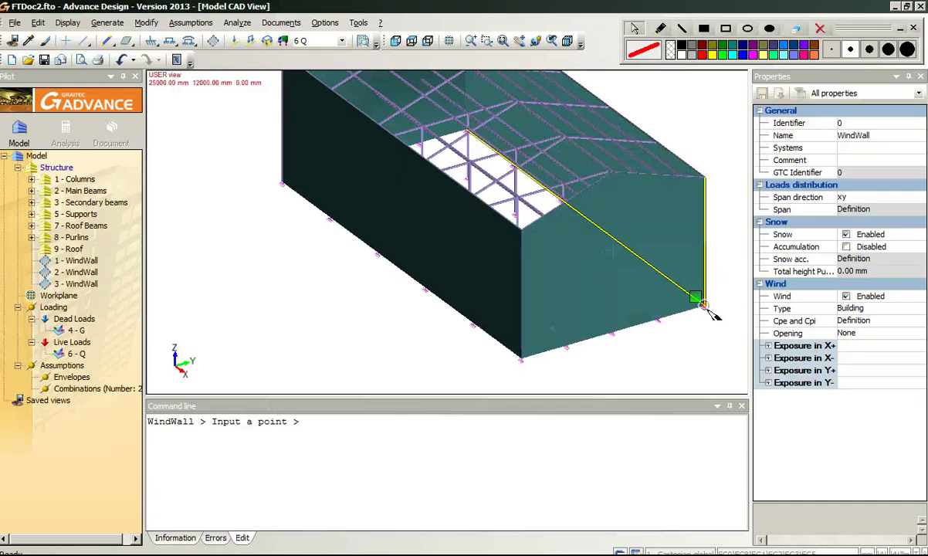
{"action": "left_click", "coordinate": [704, 307]}
Create a wind wall over each of the two roof slopes, spanning from the eaves to the ridge along the full building length.
{"action": "middle_click_drag", "start_coordinate": [663, 258], "coordinate": [559, 378]}
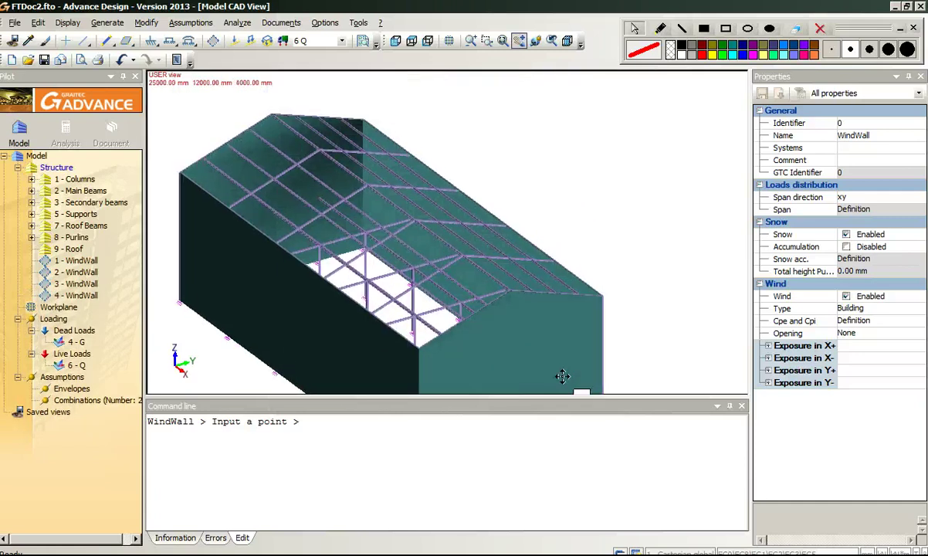
{"action": "left_click", "coordinate": [417, 349]}
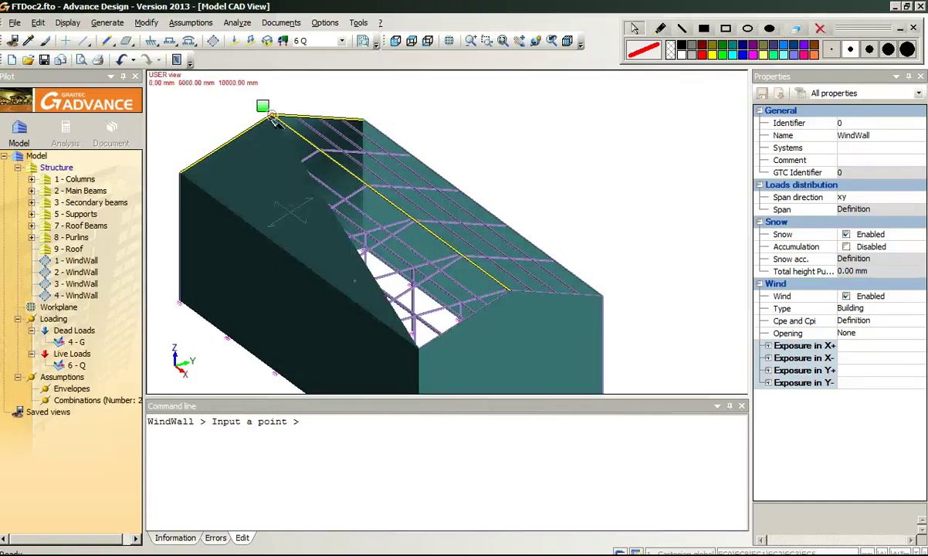
{"action": "left_click", "coordinate": [271, 116]}
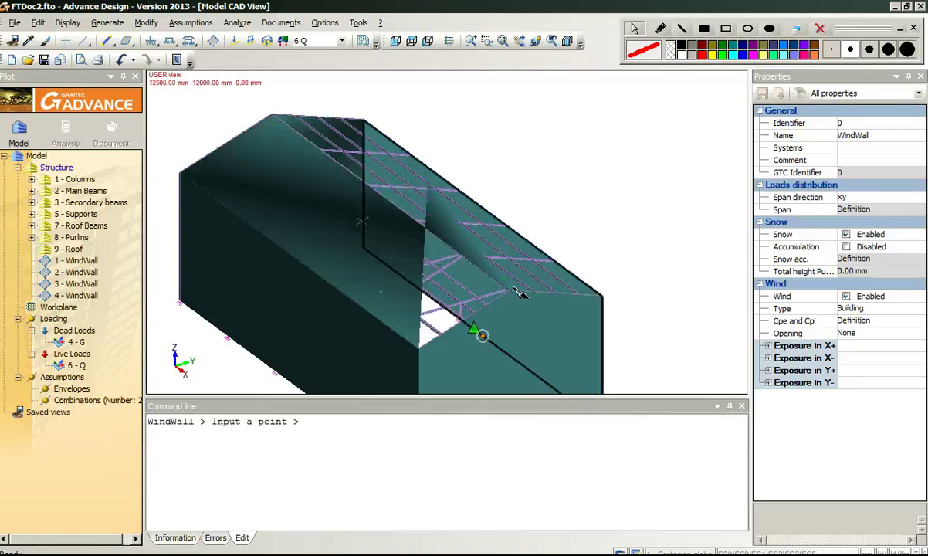
{"action": "left_click", "coordinate": [509, 293]}
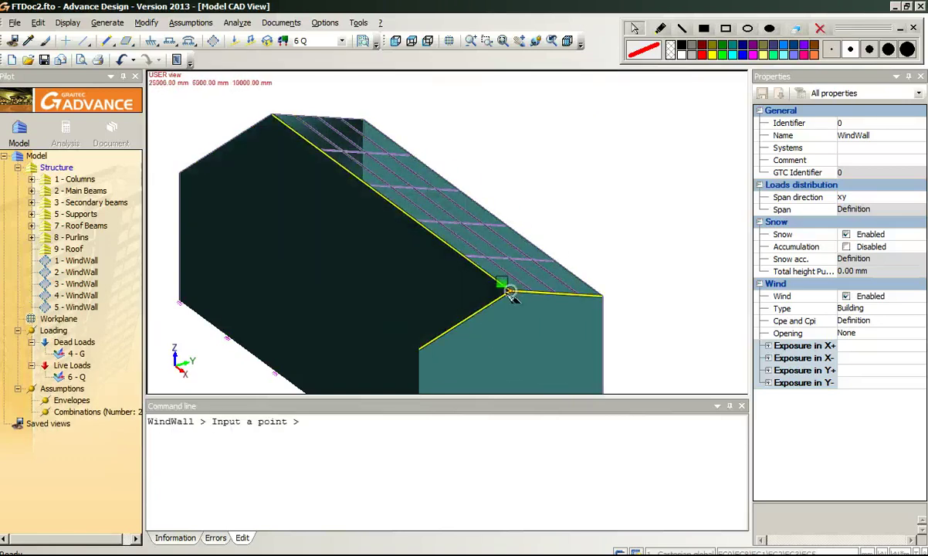
{"action": "left_click", "coordinate": [363, 119]}
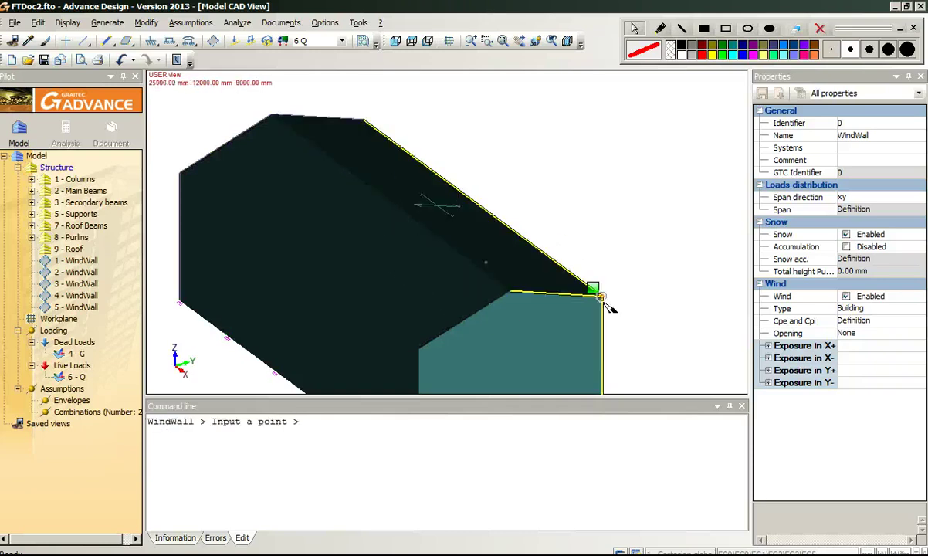
{"action": "left_click", "coordinate": [601, 297]}
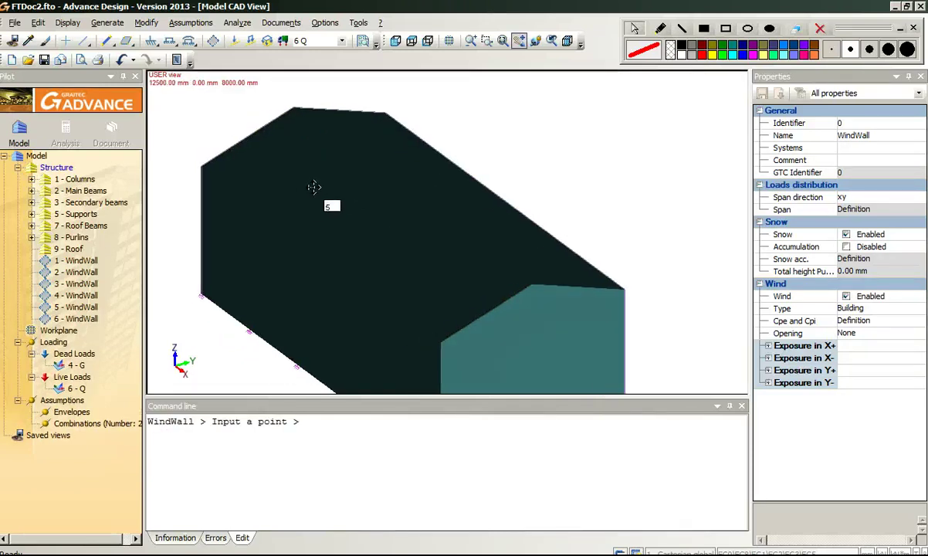
Show the Rendering toolbar floating over the model view, switch the model to axes display, and end wind wall creation.
{"action": "left_click", "coordinate": [107, 23]}
{"action": "mouse_move", "coordinate": [68, 23]}
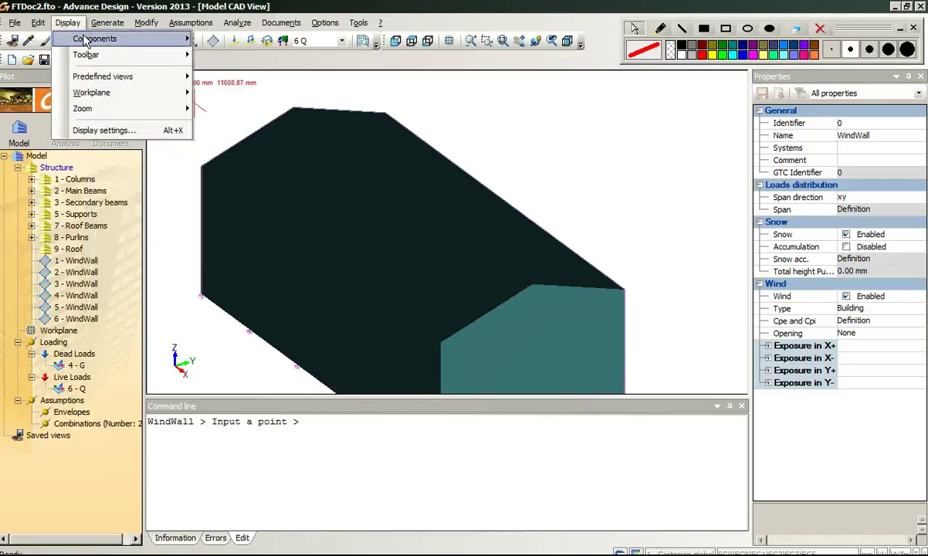
{"action": "mouse_move", "coordinate": [87, 55]}
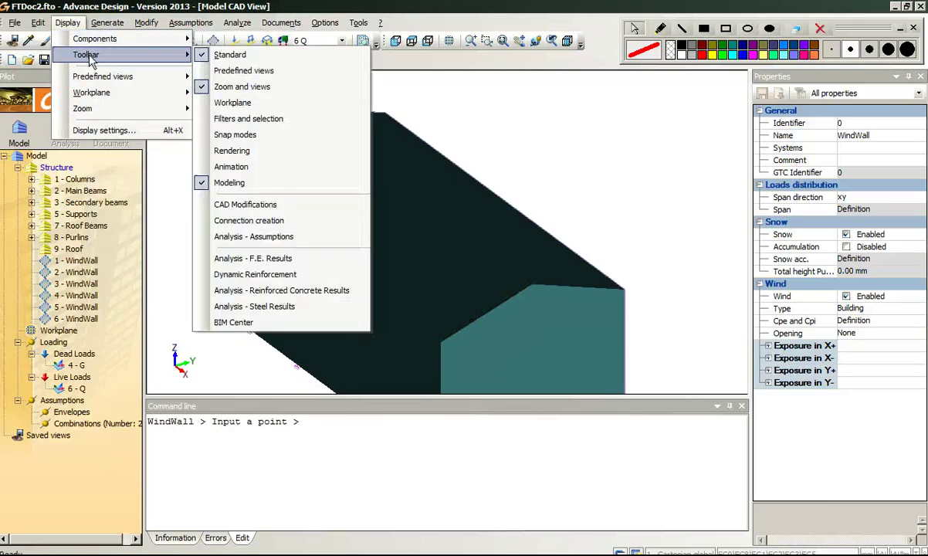
{"action": "left_click", "coordinate": [232, 150]}
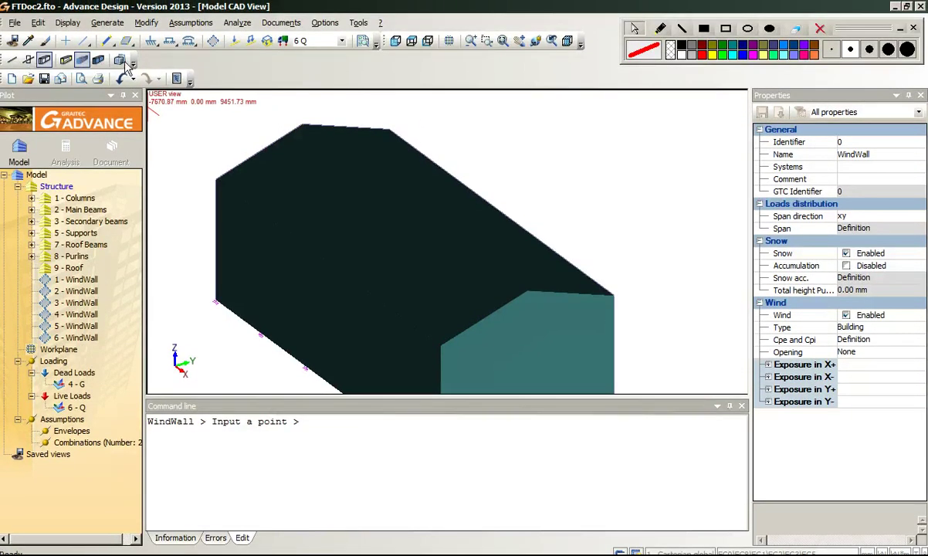
{"action": "left_click_drag", "start_coordinate": [137, 62], "coordinate": [641, 125]}
{"action": "left_click", "coordinate": [590, 130]}
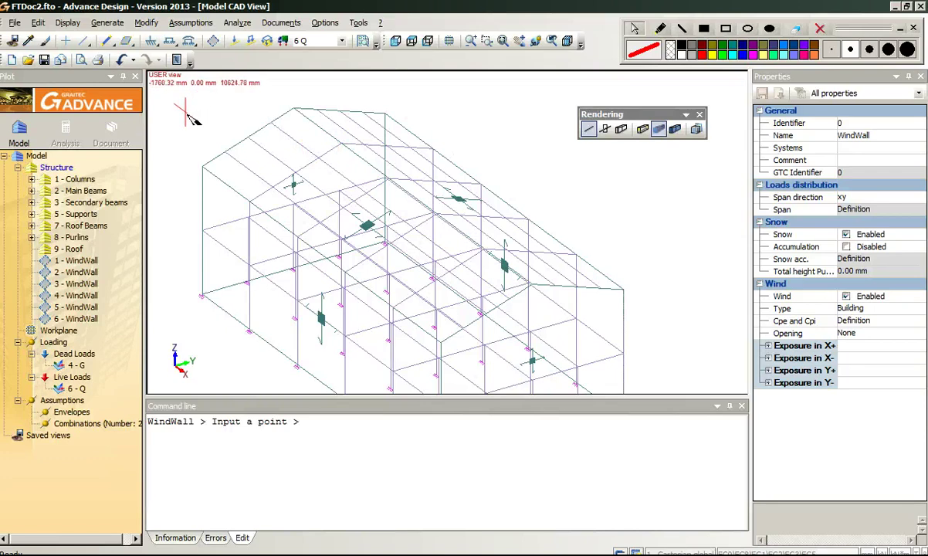
{"action": "key", "text": "Escape"}
Set the load distribution span direction to y for both roof-slope wind walls.
{"action": "left_click", "coordinate": [259, 160]}
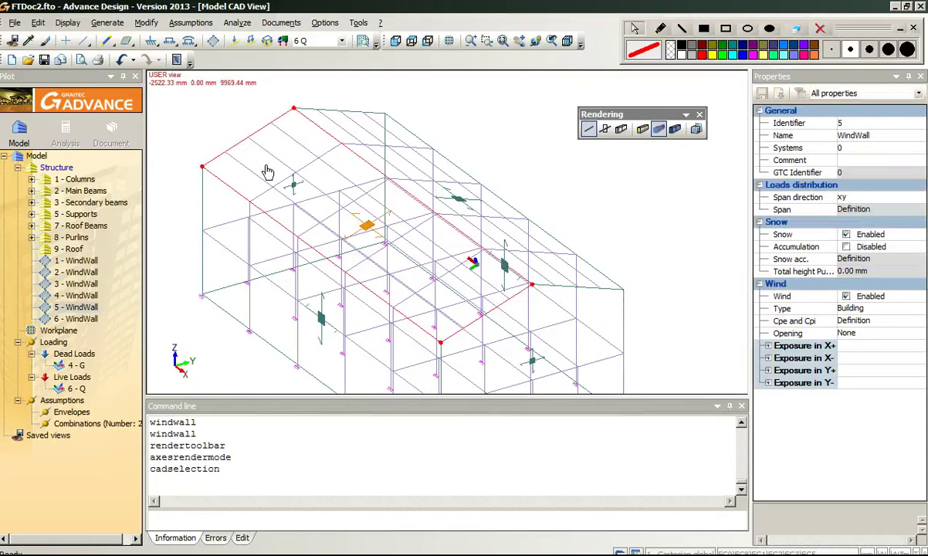
{"action": "left_click", "coordinate": [919, 198]}
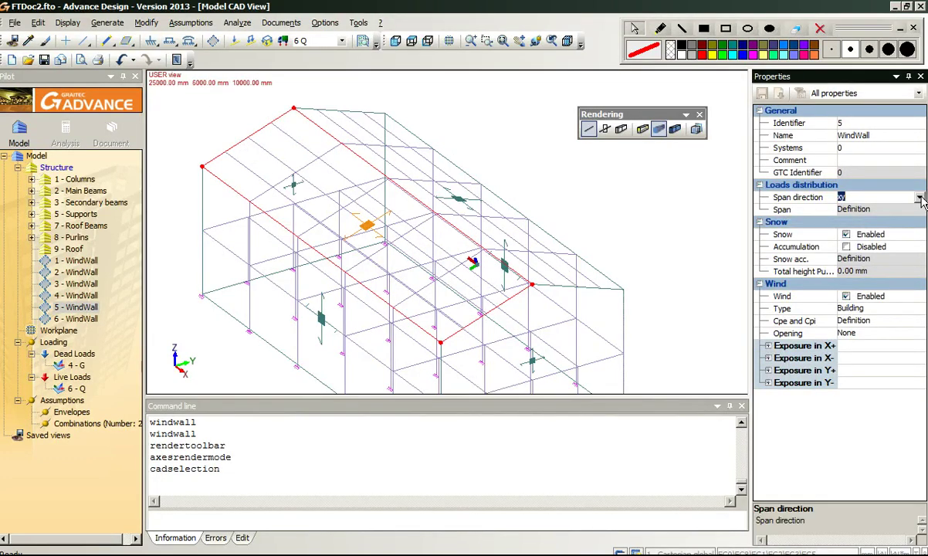
{"action": "left_click", "coordinate": [920, 197]}
{"action": "left_click", "coordinate": [846, 220]}
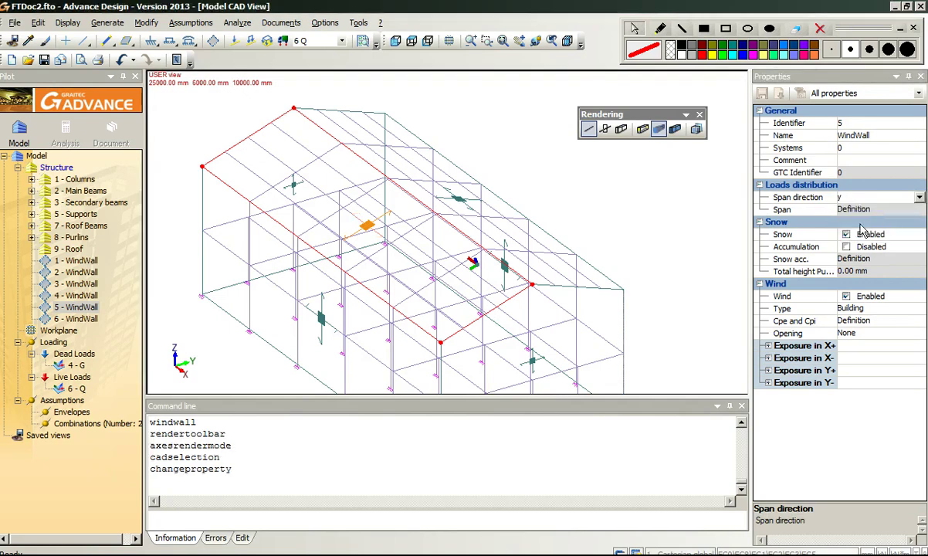
{"action": "left_click", "coordinate": [447, 205]}
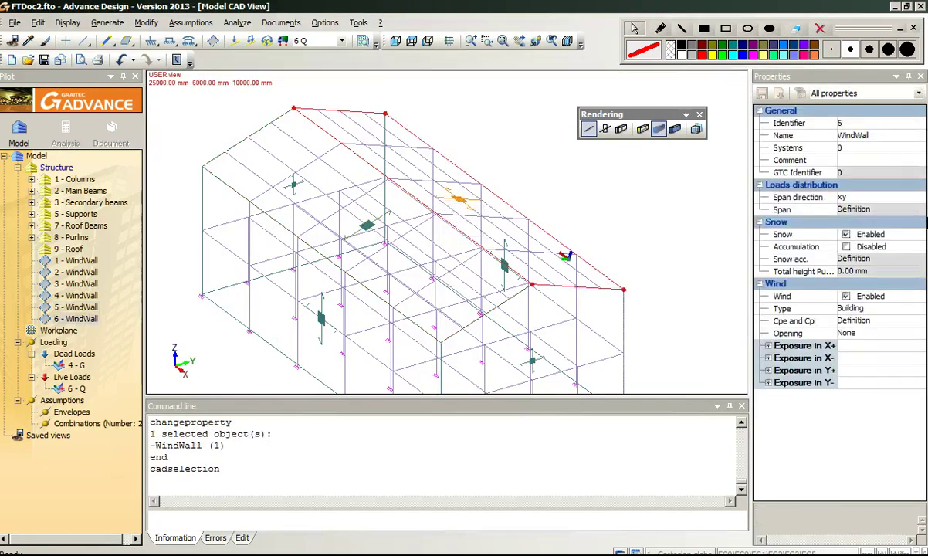
{"action": "left_click", "coordinate": [919, 198]}
{"action": "left_click", "coordinate": [920, 198]}
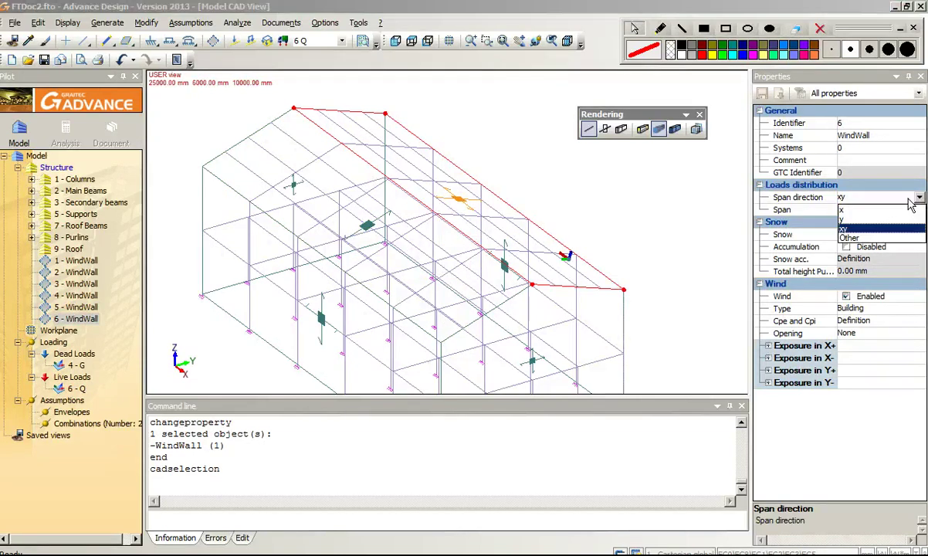
{"action": "left_click", "coordinate": [844, 221]}
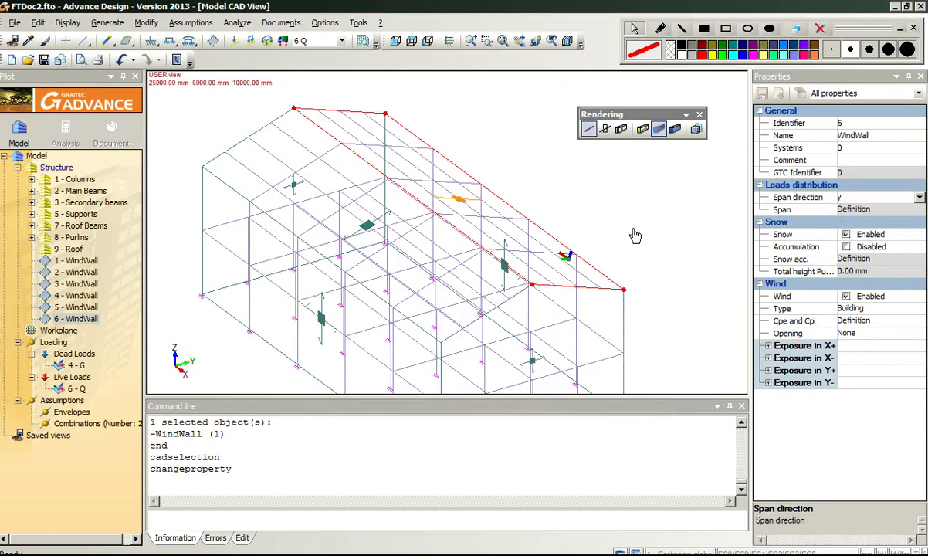
{"action": "key", "text": "Escape"}
Display the whole building with rendered shapes and close the Rendering toolbar.
{"action": "middle_click_drag", "start_coordinate": [591, 227], "coordinate": [566, 194]}
{"action": "scroll", "coordinate": [565, 194], "scroll_direction": "down", "scroll_amount": 3}
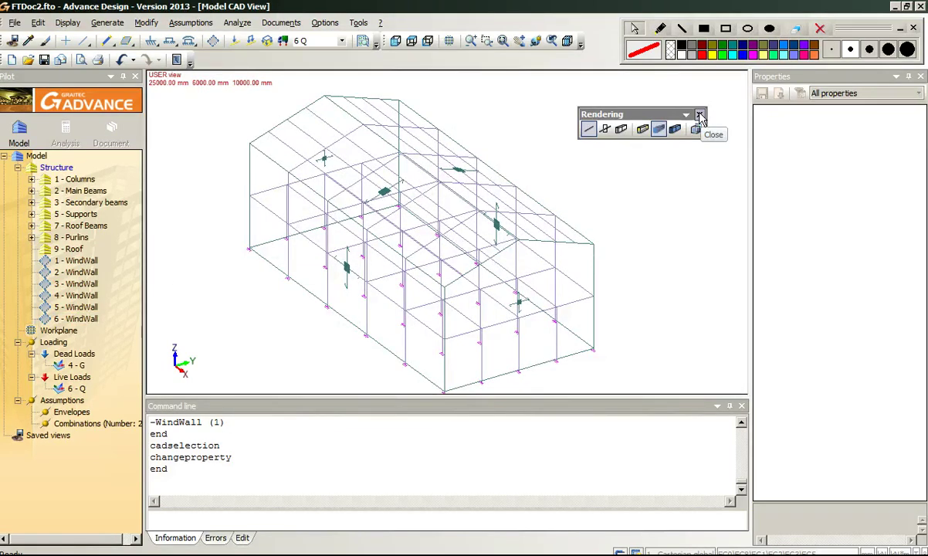
{"action": "left_click", "coordinate": [621, 129]}
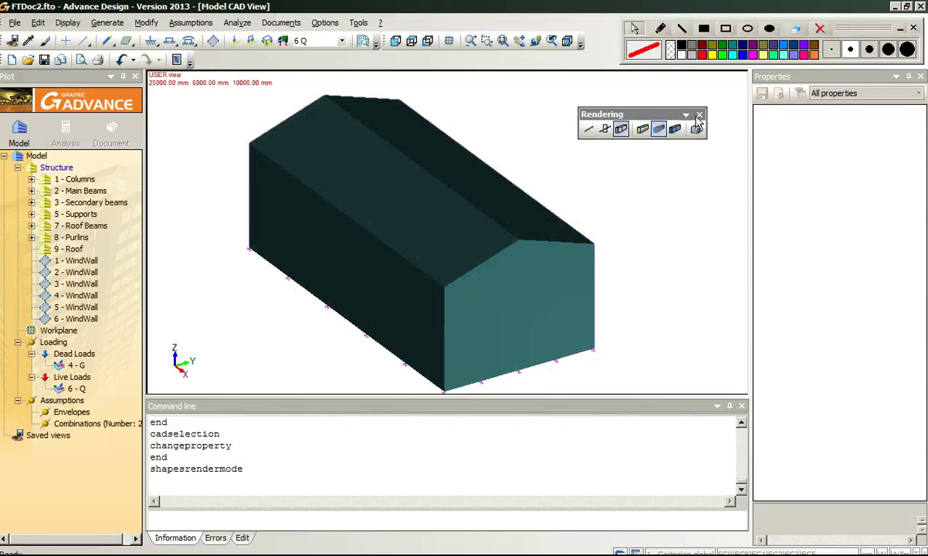
{"action": "left_click", "coordinate": [700, 117]}
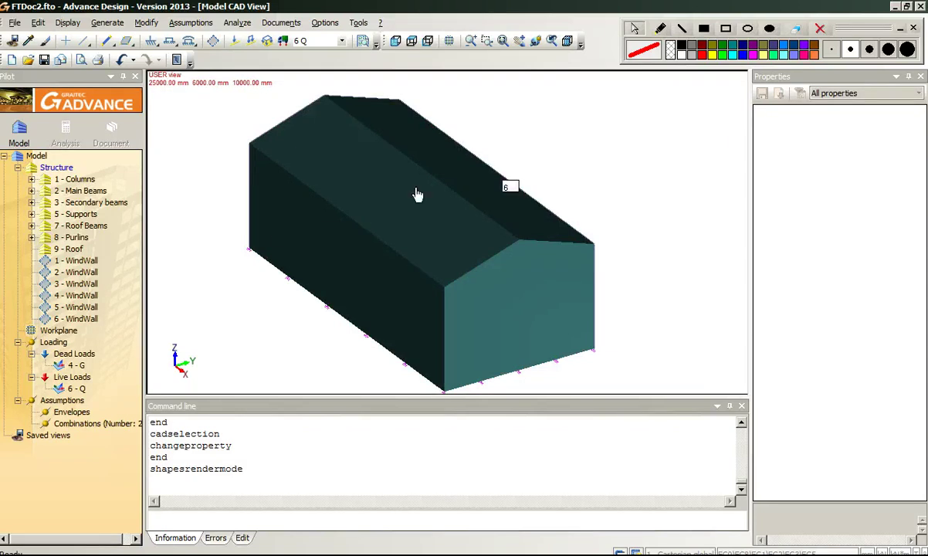
Create a Wind EN 1991-1-4 load case family under Loading and delete its default load case V.
{"action": "right_click", "coordinate": [54, 343]}
{"action": "left_click", "coordinate": [78, 357]}
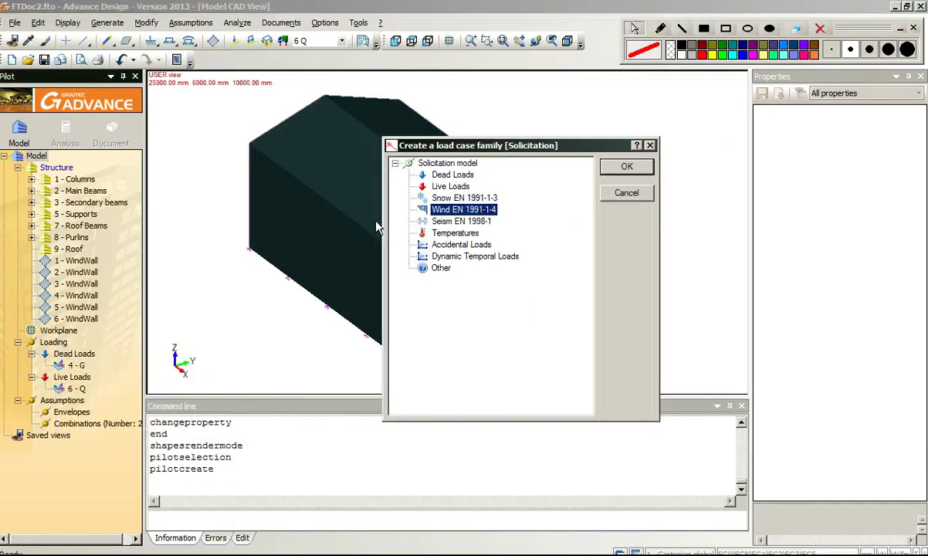
{"action": "left_click", "coordinate": [610, 169]}
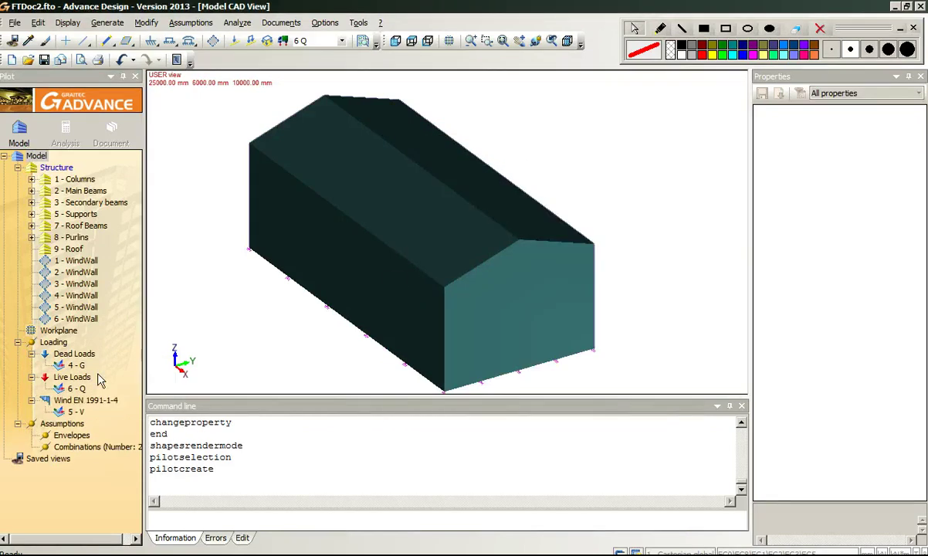
{"action": "left_click", "coordinate": [71, 412]}
{"action": "right_click", "coordinate": [71, 412]}
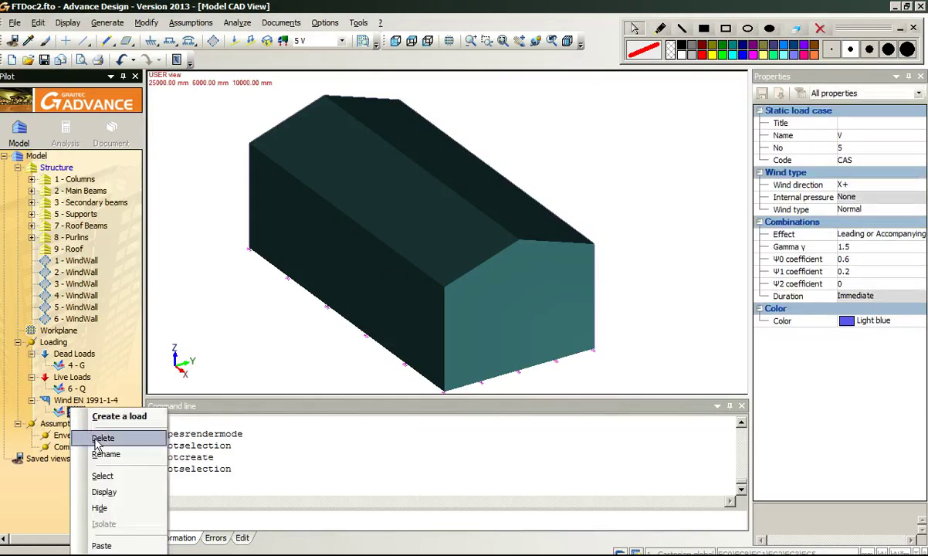
{"action": "left_click", "coordinate": [103, 438]}
Automatically generate the wind load cases for the Wind EN 1991-1-4 family and bring them into view in the model tree.
{"action": "left_click", "coordinate": [77, 399]}
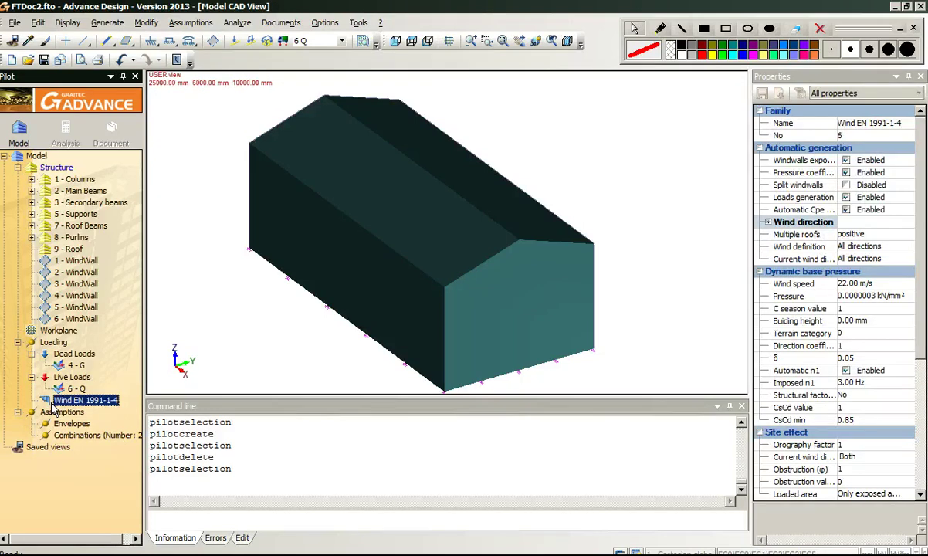
{"action": "right_click", "coordinate": [73, 402]}
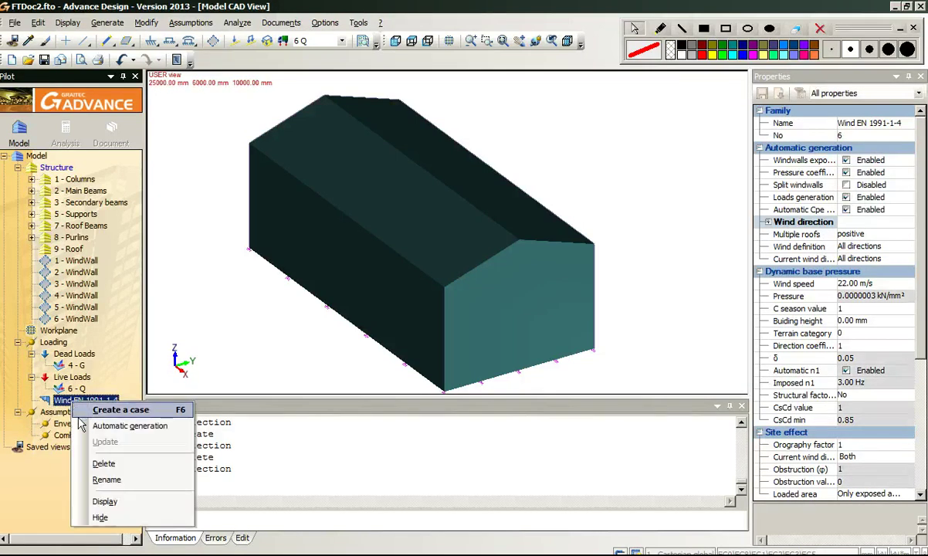
{"action": "left_click", "coordinate": [77, 422]}
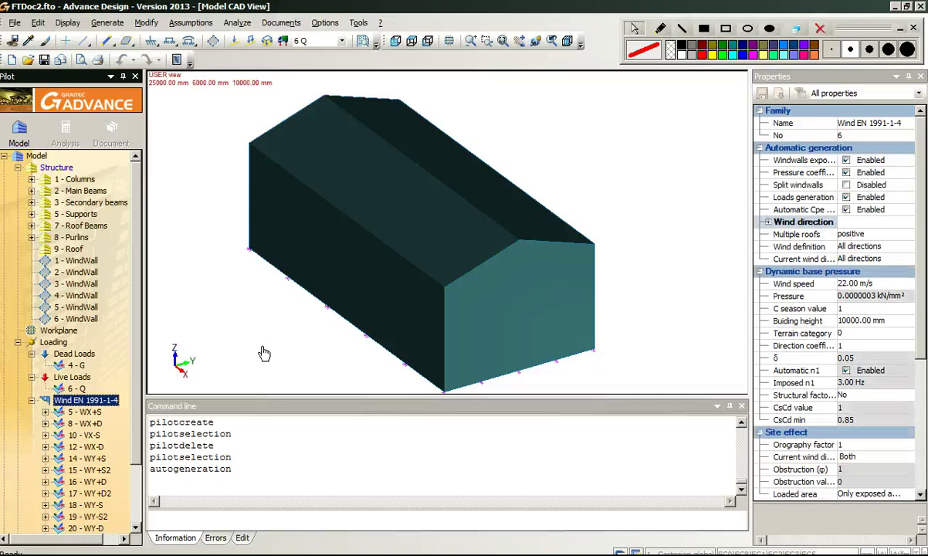
{"action": "left_click_drag", "start_coordinate": [138, 395], "coordinate": [131, 452]}
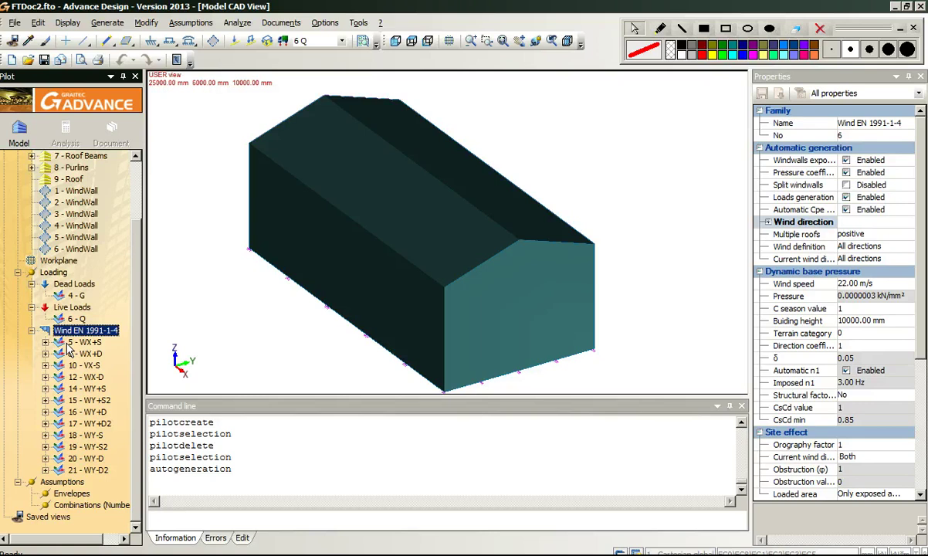
Show the Rendering toolbar again and switch the model to axes display.
{"action": "left_click", "coordinate": [67, 22]}
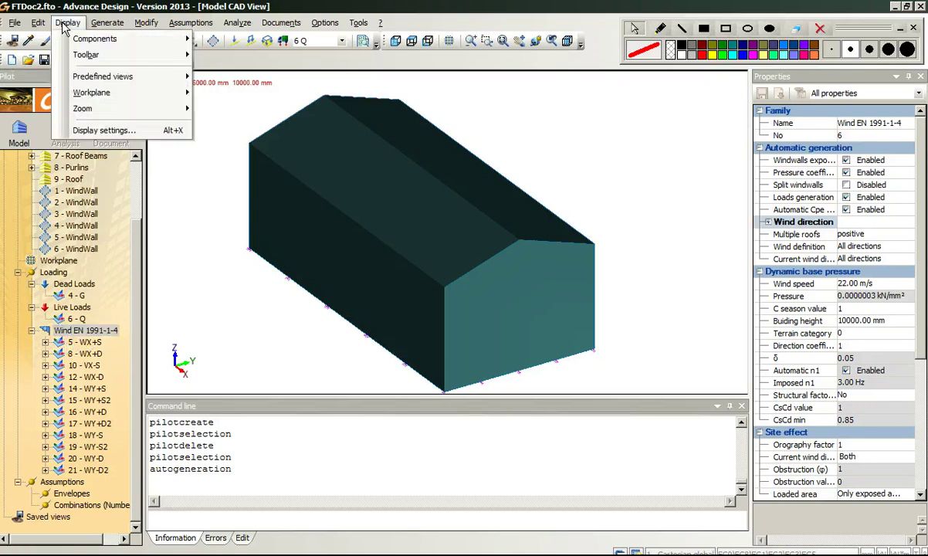
{"action": "mouse_move", "coordinate": [91, 39]}
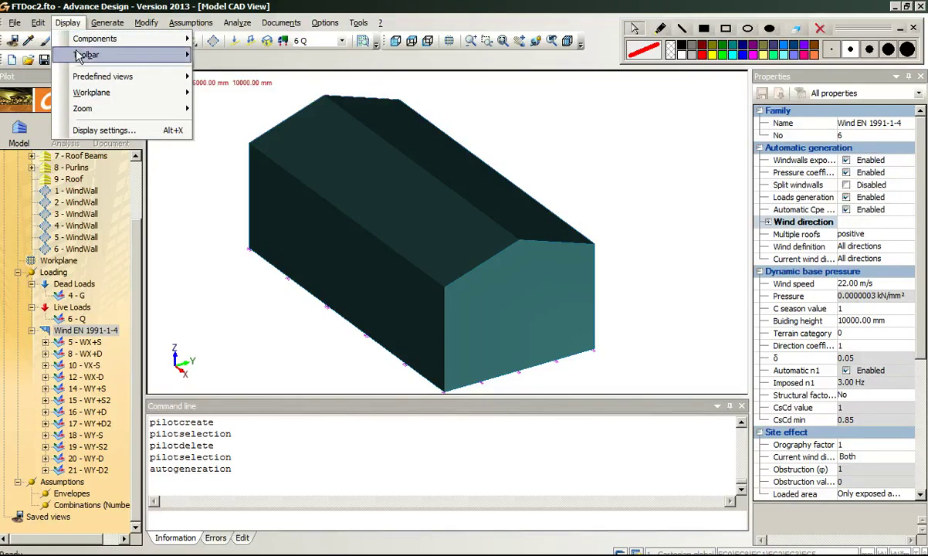
{"action": "mouse_move", "coordinate": [77, 54]}
{"action": "left_click", "coordinate": [232, 150]}
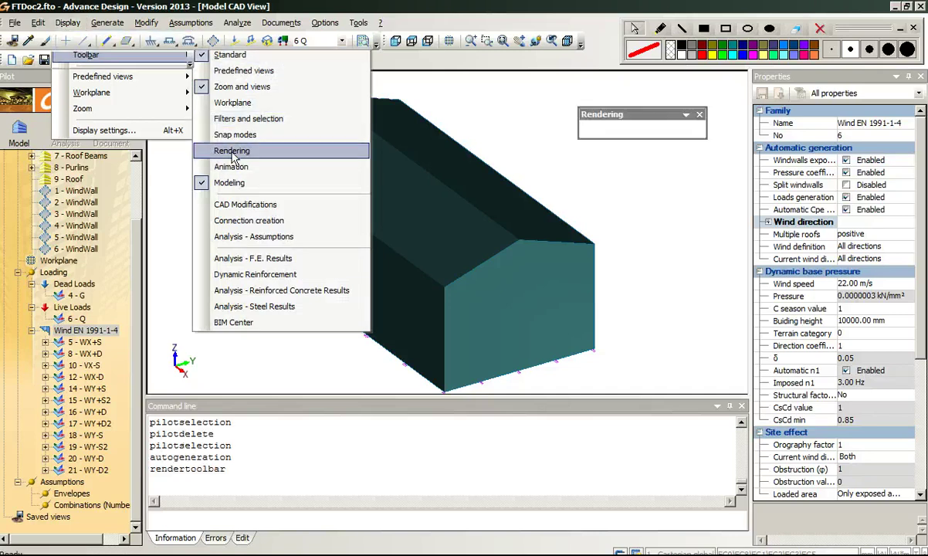
{"action": "left_click", "coordinate": [589, 129]}
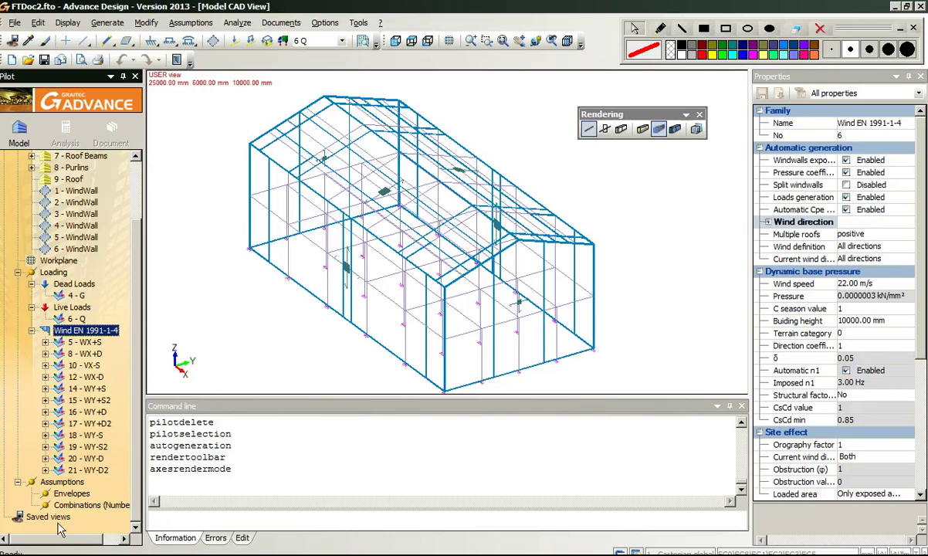
Open the properties of the load combinations and delete all existing combinations.
{"action": "left_click", "coordinate": [77, 505]}
{"action": "right_click", "coordinate": [76, 506]}
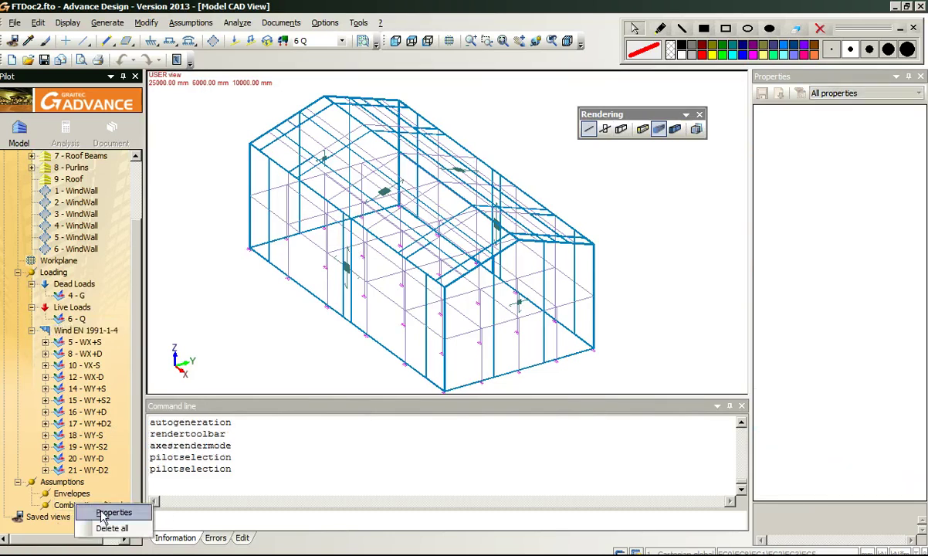
{"action": "left_click", "coordinate": [113, 512]}
{"action": "left_click", "coordinate": [375, 376]}
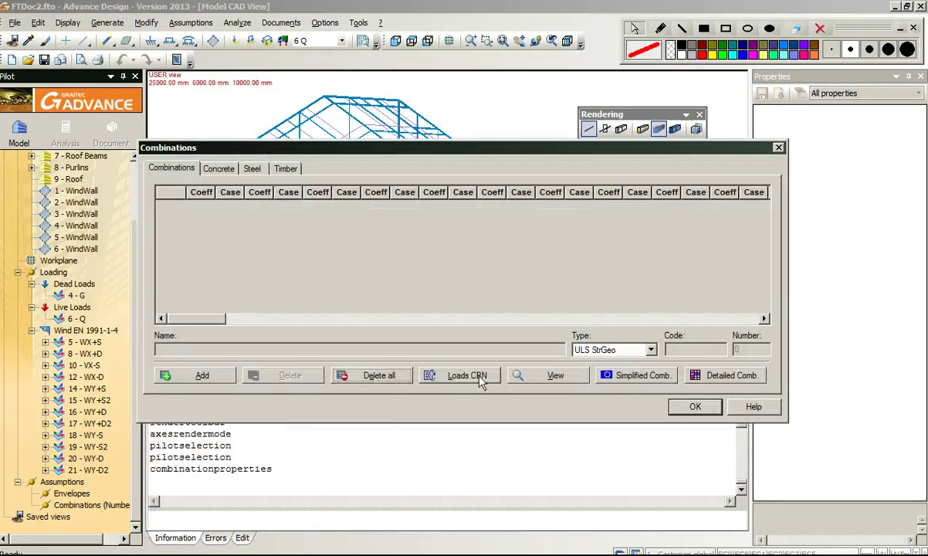
Generate simplified combinations with the preset options, update the load case codes, and accept the combinations.
{"action": "left_click", "coordinate": [616, 376]}
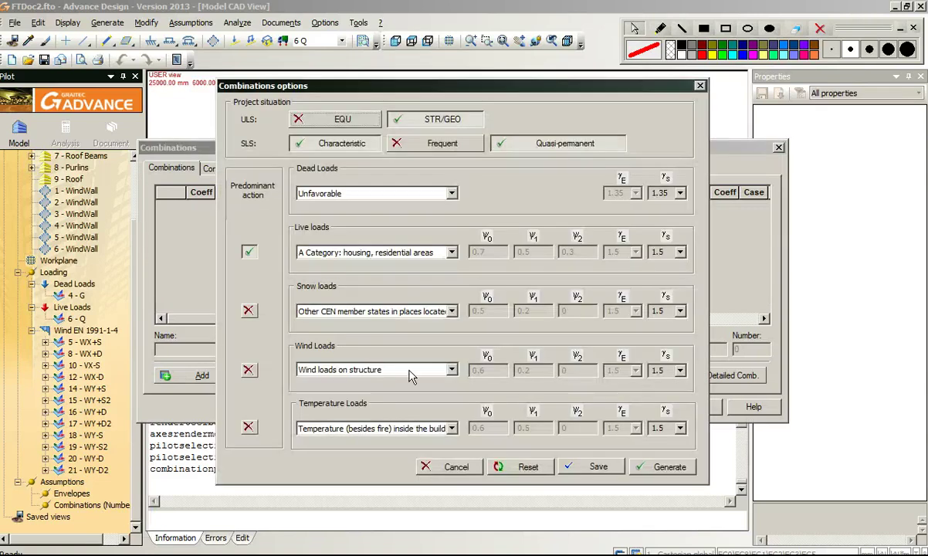
{"action": "left_click", "coordinate": [646, 467]}
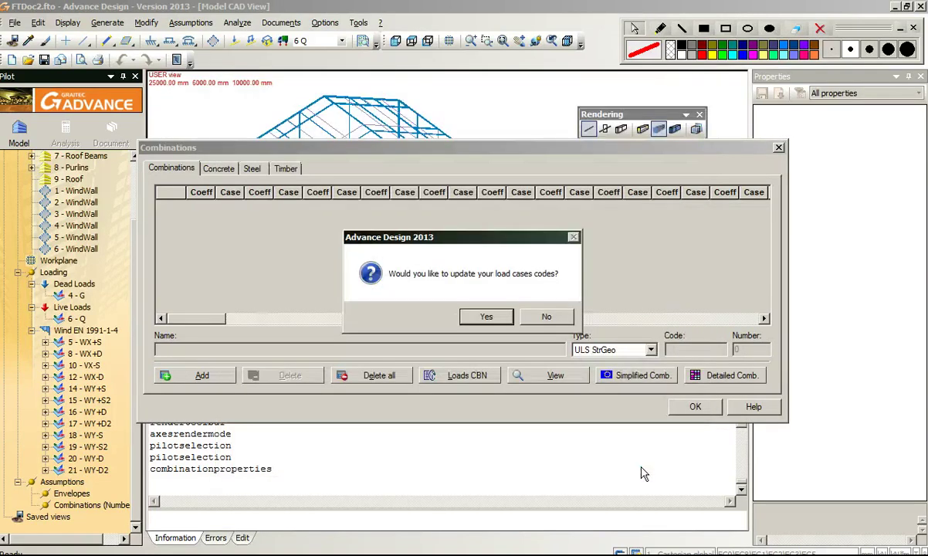
{"action": "left_click", "coordinate": [498, 322]}
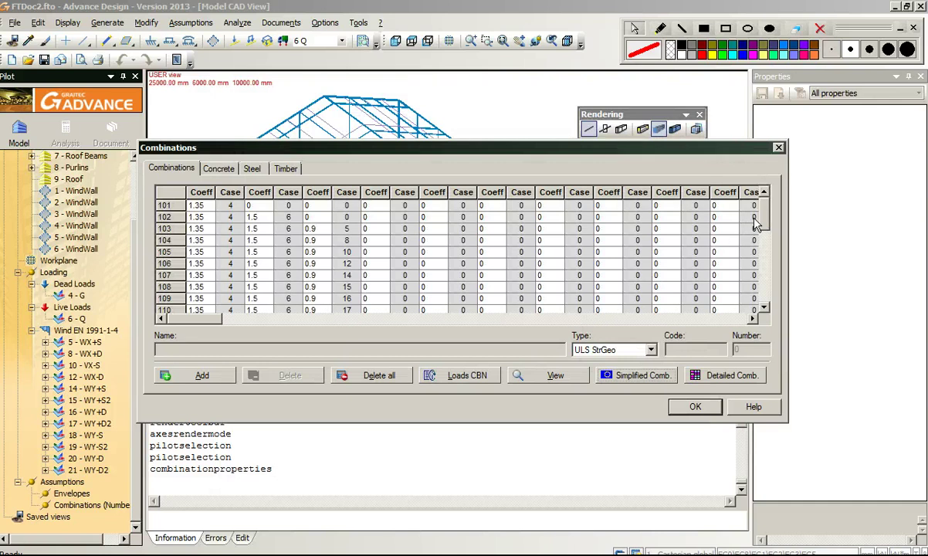
{"action": "scroll", "coordinate": [718, 248], "scroll_direction": "down", "scroll_amount": 5}
{"action": "left_click", "coordinate": [695, 407]}
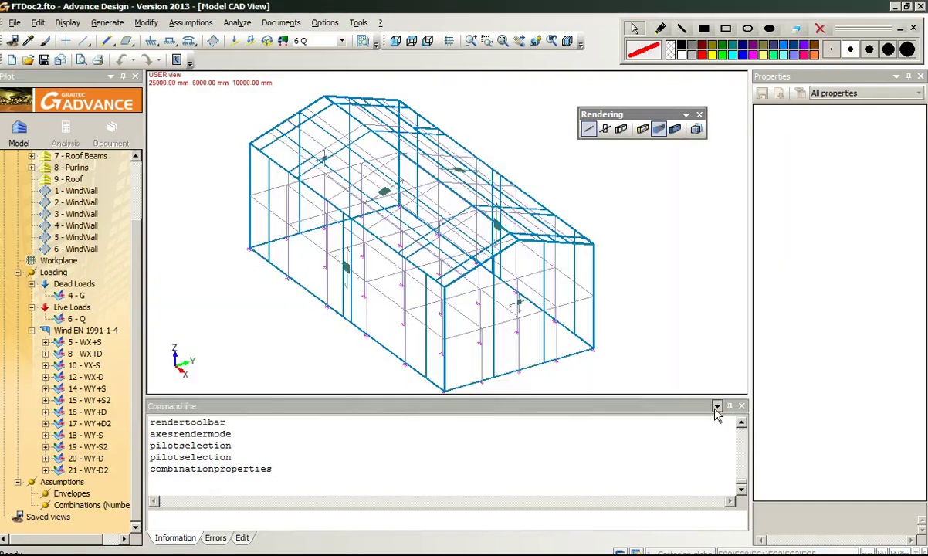
{"action": "middle_click_drag", "start_coordinate": [620, 321], "coordinate": [648, 311]}
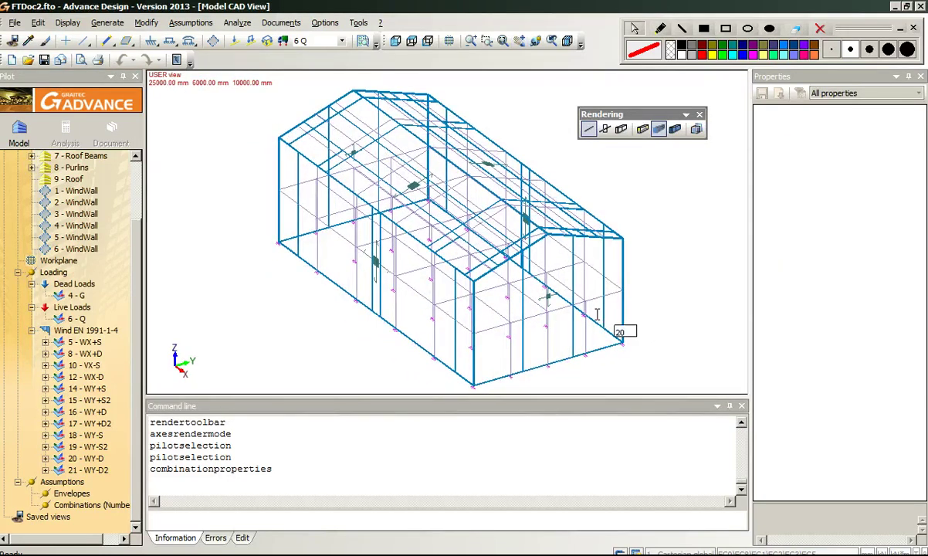